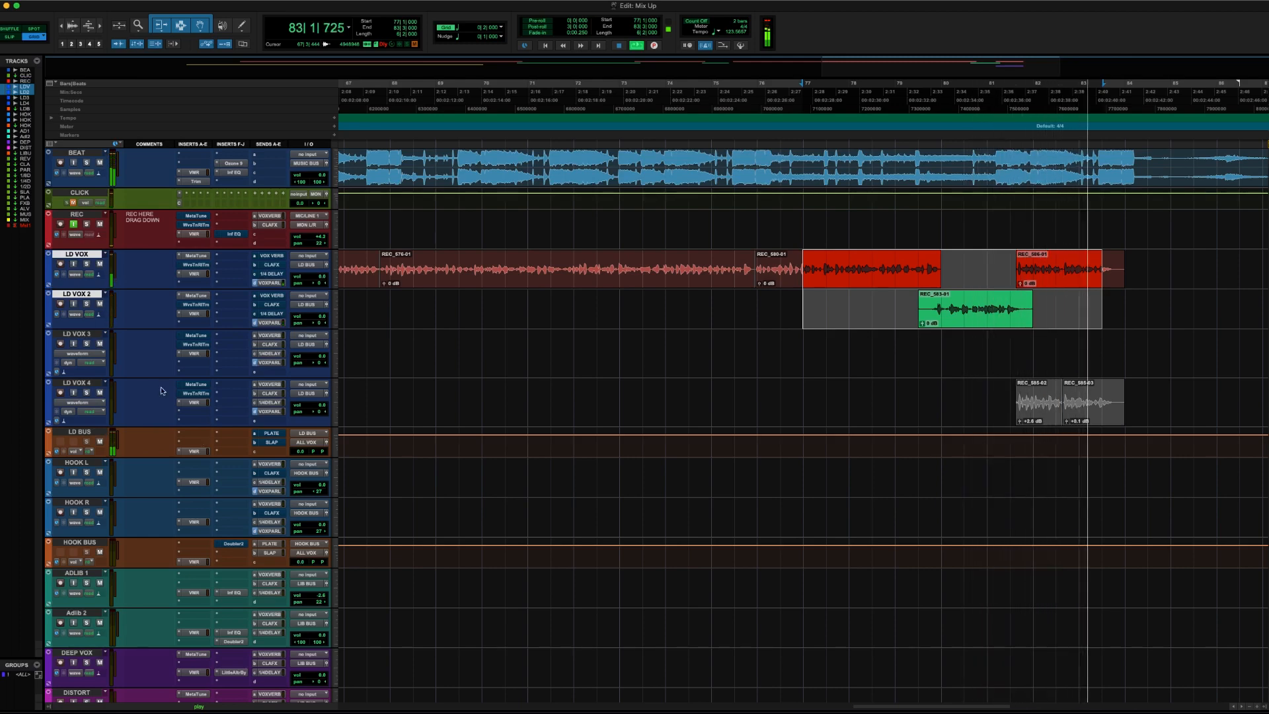
Add the FG-DS 902 de-esser after the Virtual MixBuss in the LD BUS Virtual Mix Rack and adjust its frequency during playback
key("space")
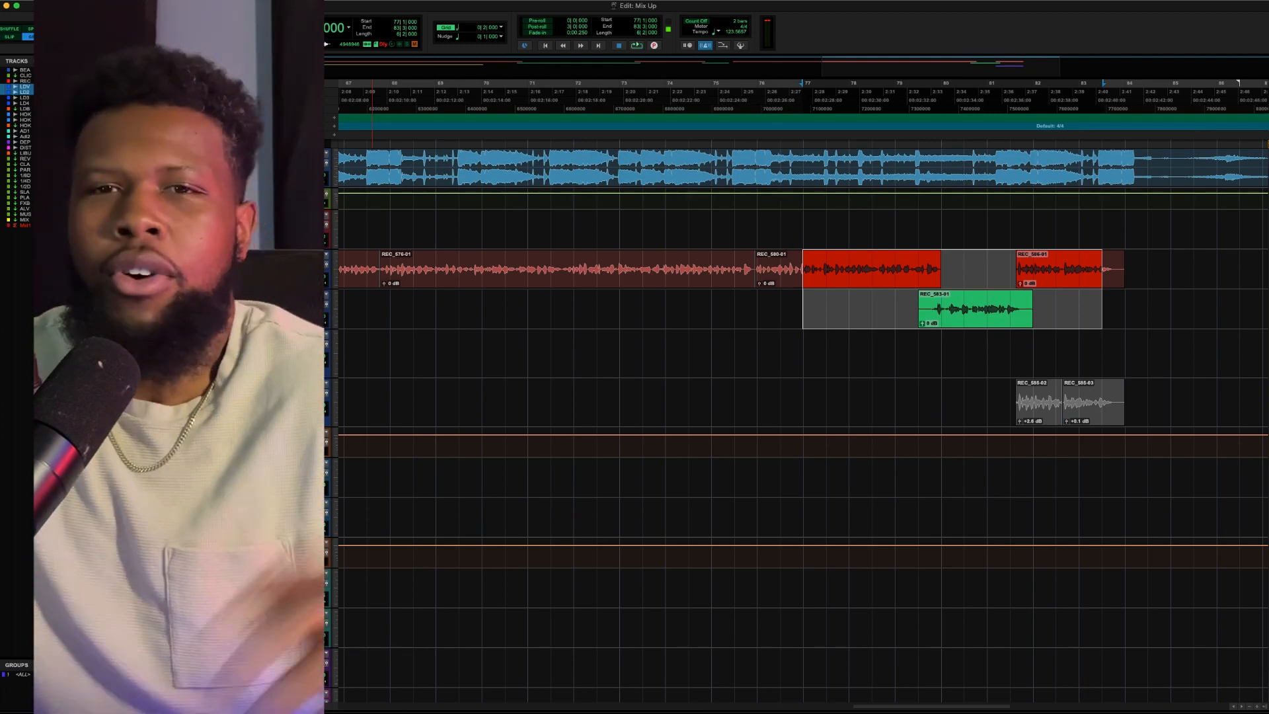
left_click(192, 439)
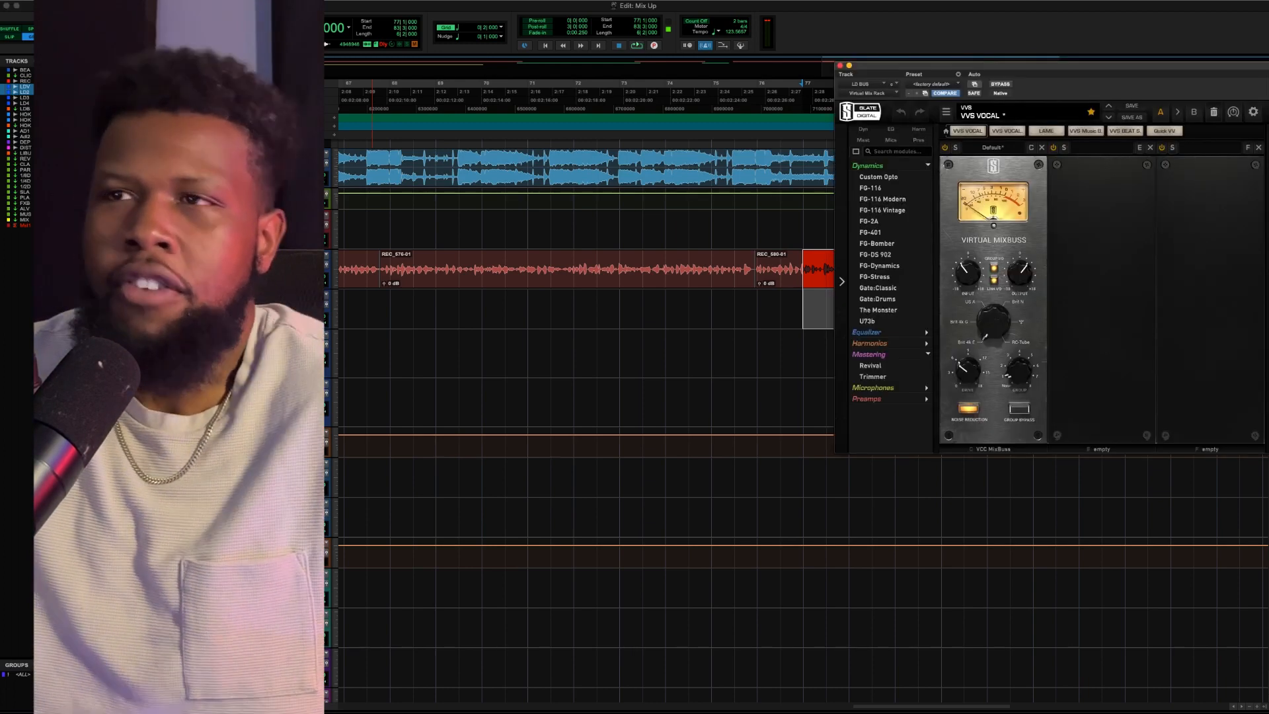
left_click_drag(955, 71, 666, 106)
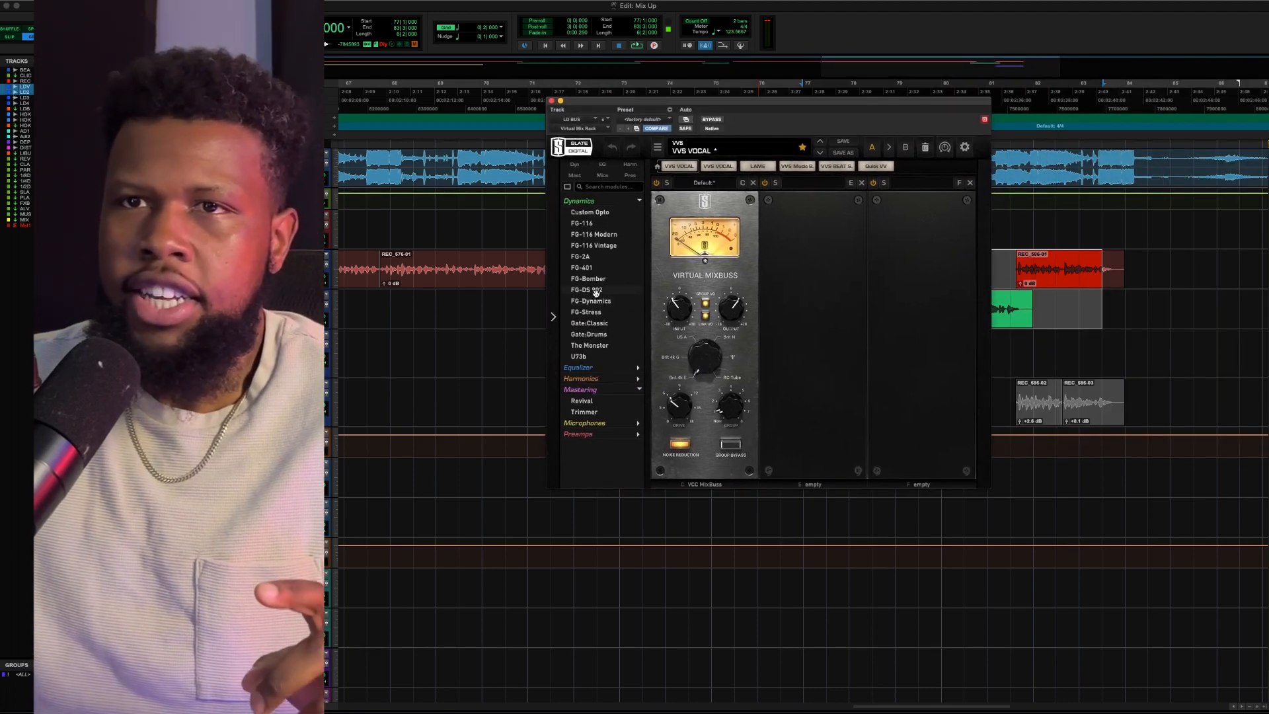
left_click_drag(596, 292, 839, 331)
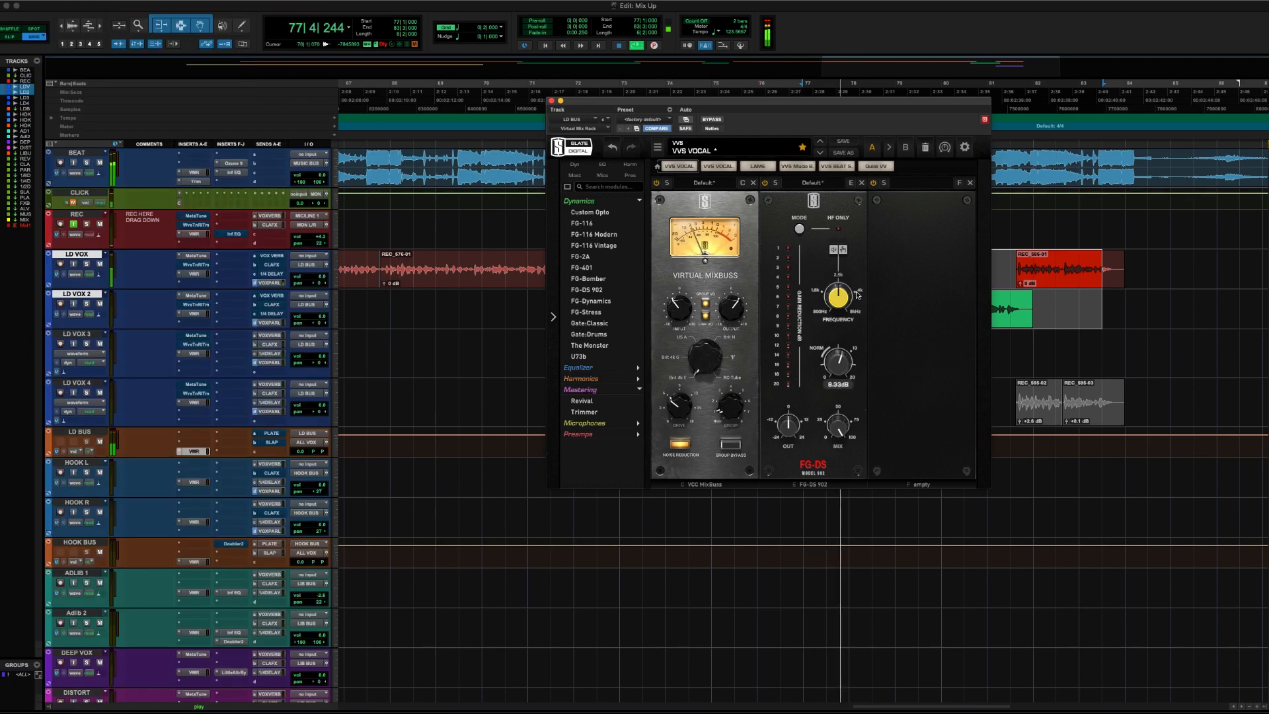
left_click_drag(816, 111, 611, 99)
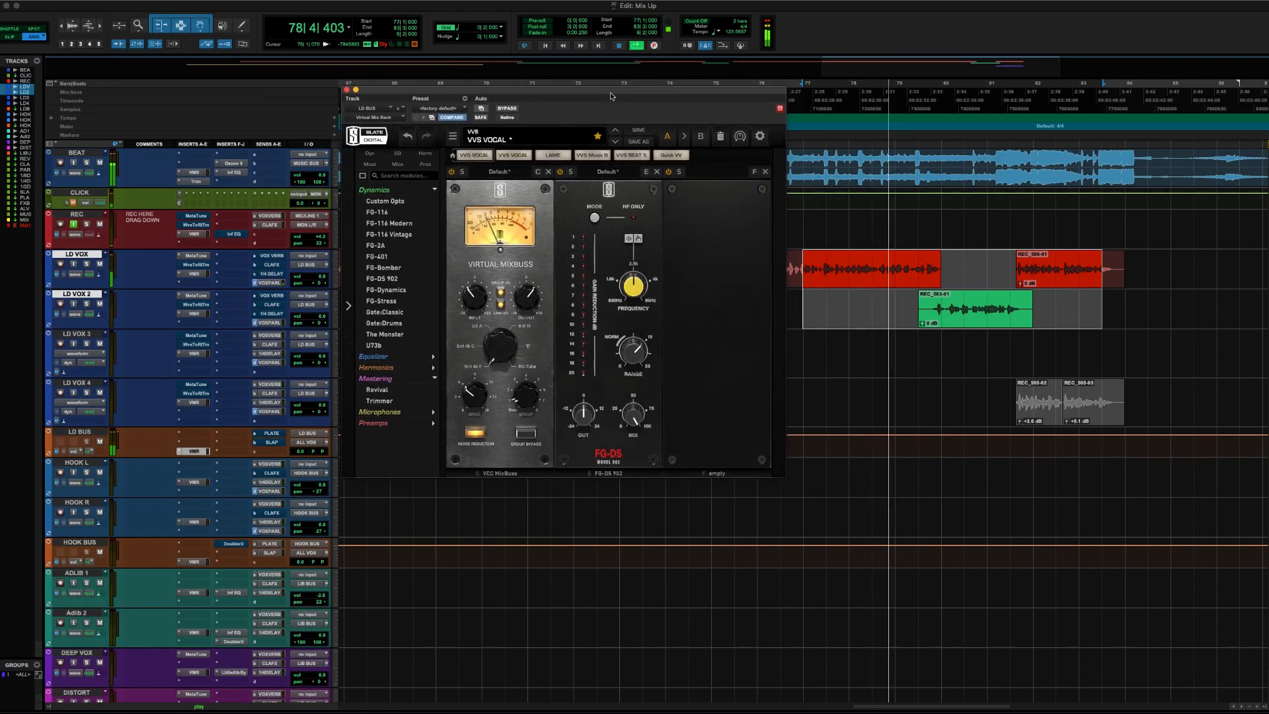
left_click_drag(630, 291, 632, 282)
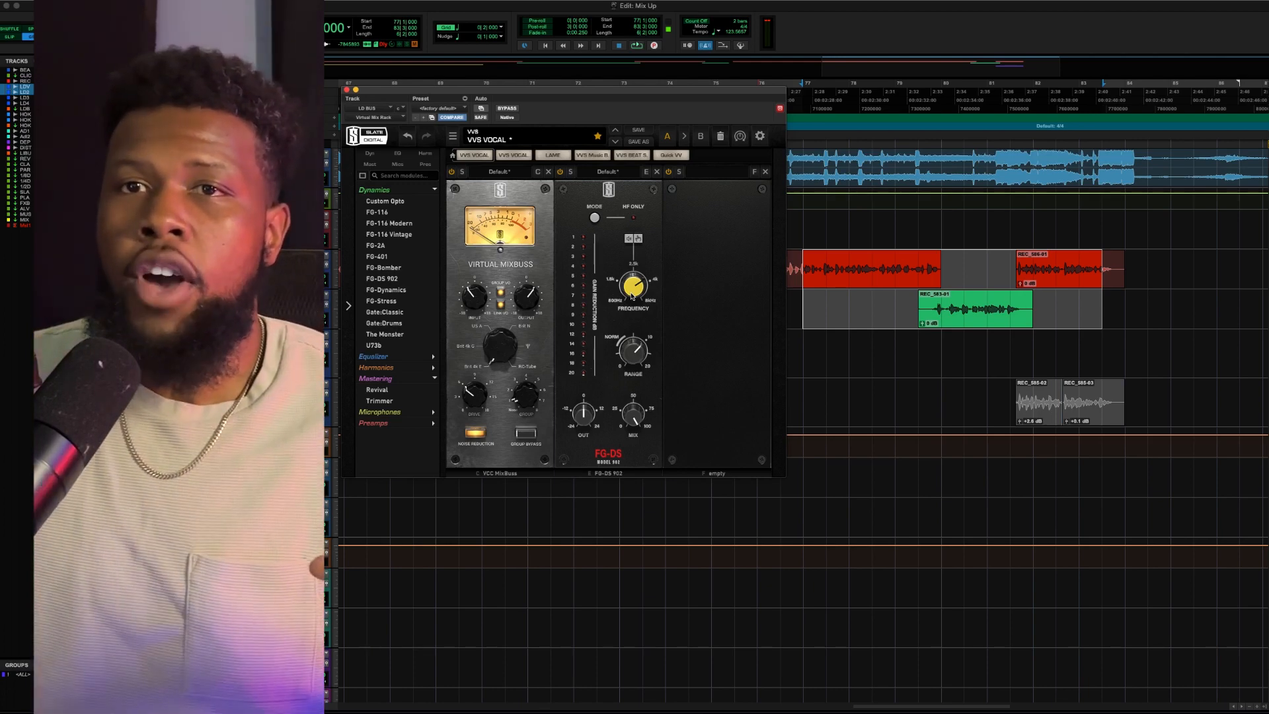
Add the FG-116 compressor after the de-esser and set its input to about -27.6 dB and output to about -18 dB
double_click(381, 213)
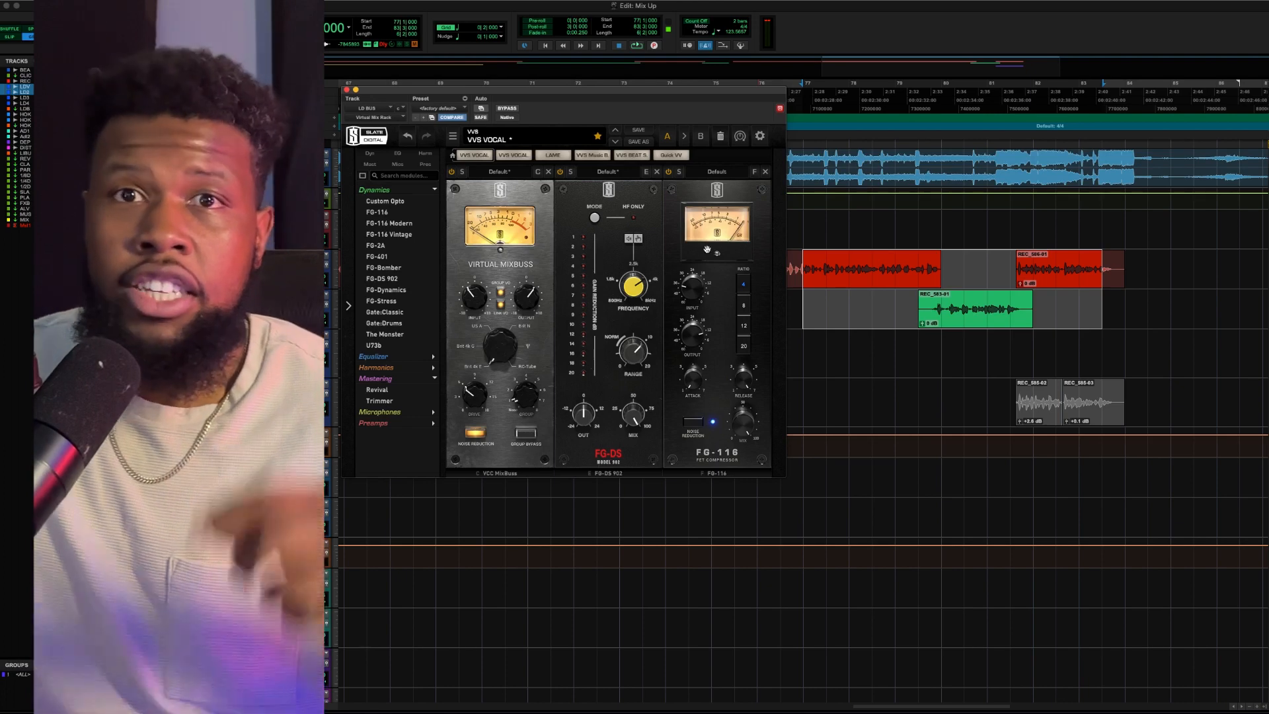
key("space")
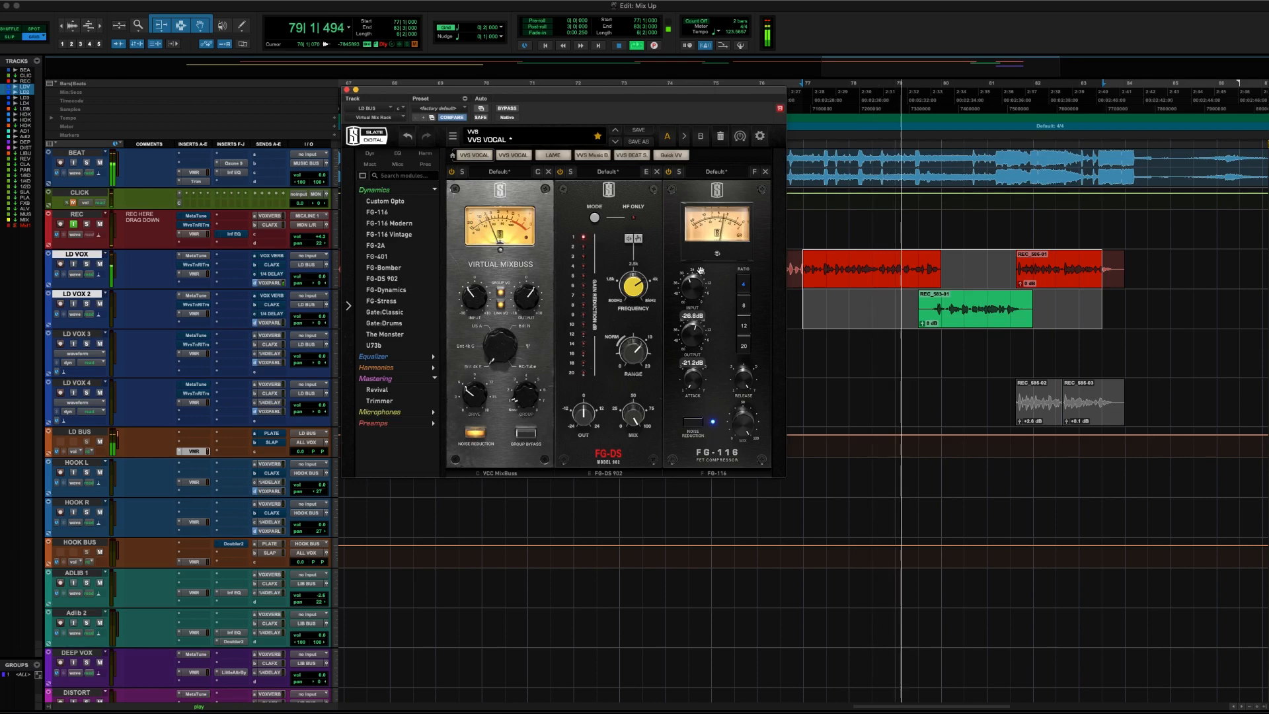
left_click_drag(693, 339, 693, 335)
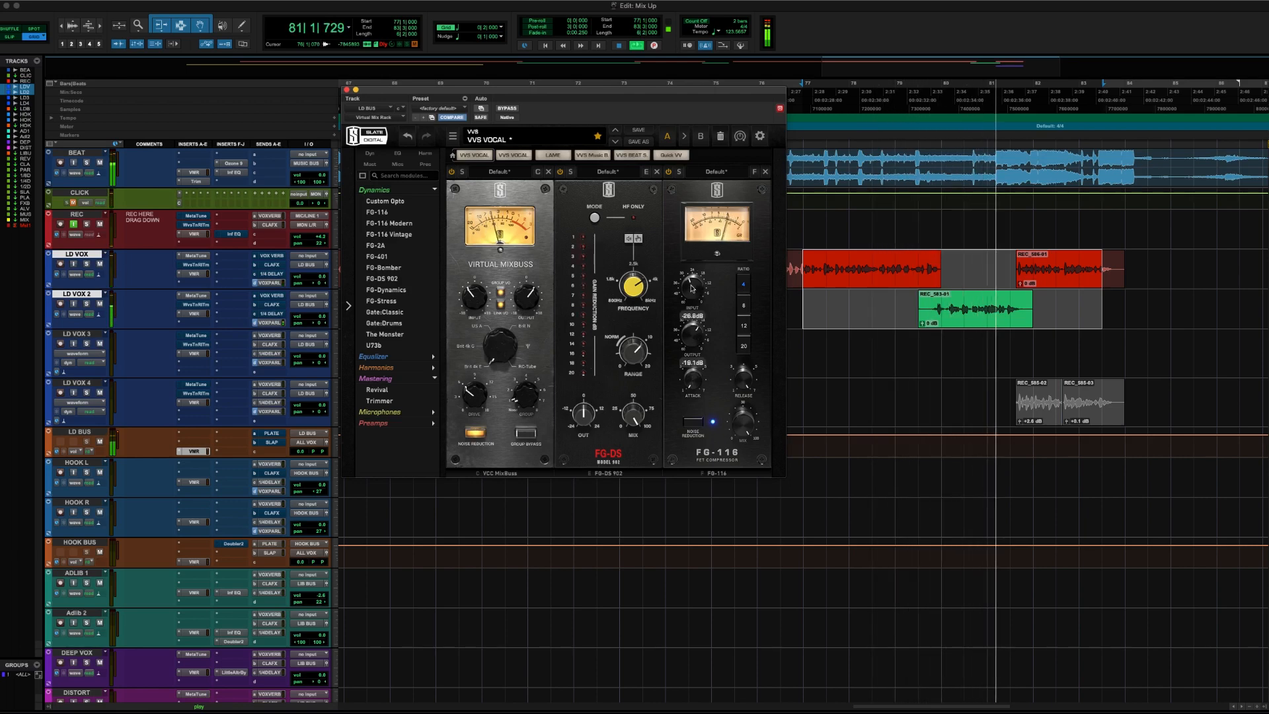
left_click_drag(691, 290, 691, 289)
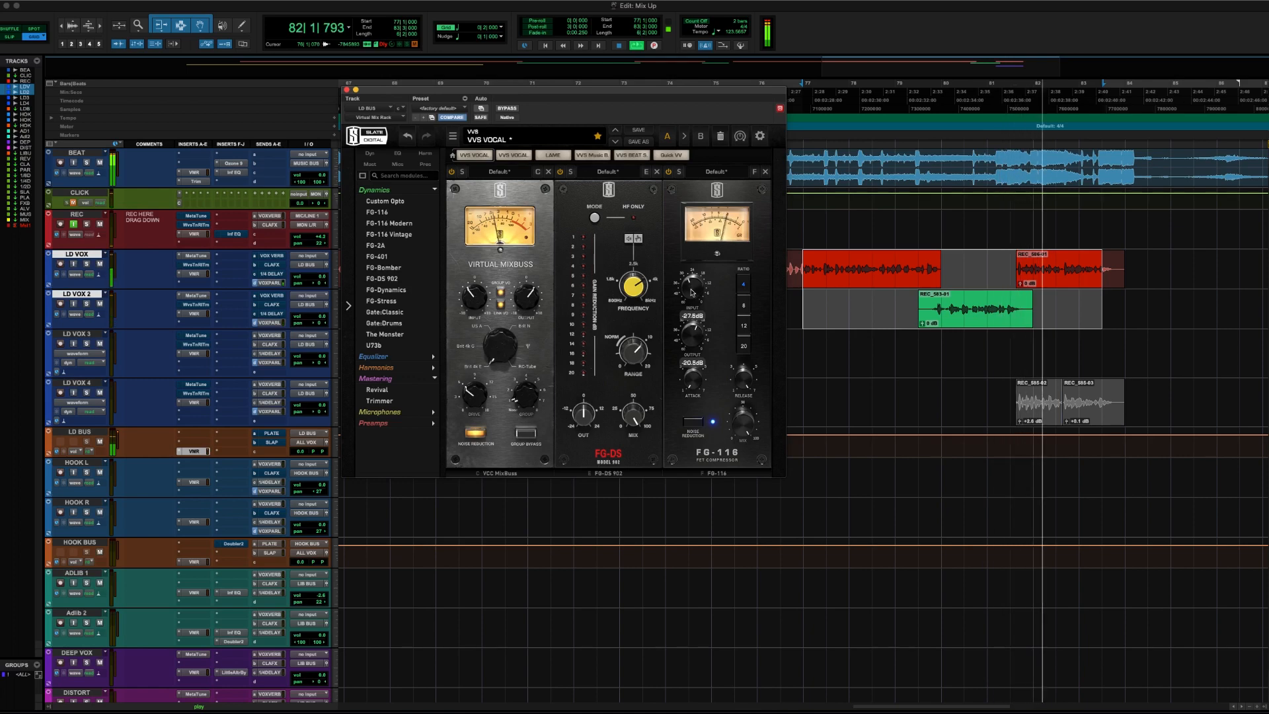
left_click_drag(692, 335, 692, 332)
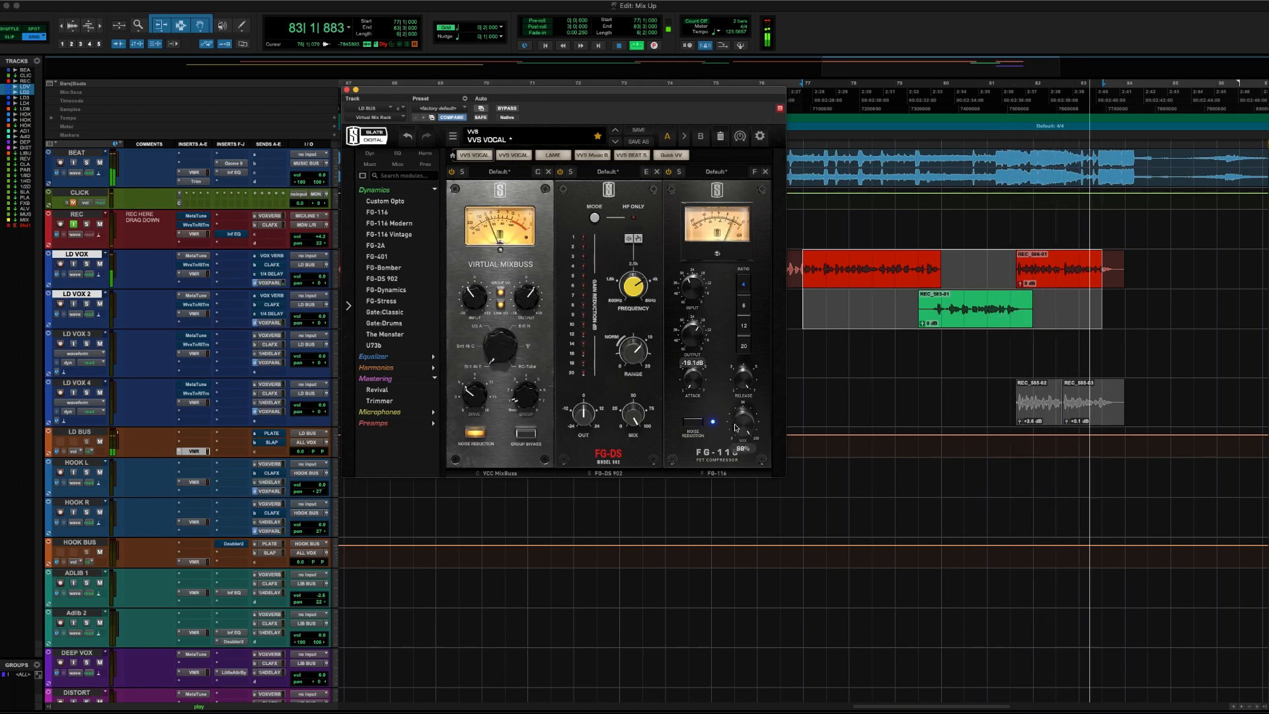
Play the looped lead vocal section repeatedly to compare the sound with the FG-116 compressor bypassed and enabled
key("space")
key("space")
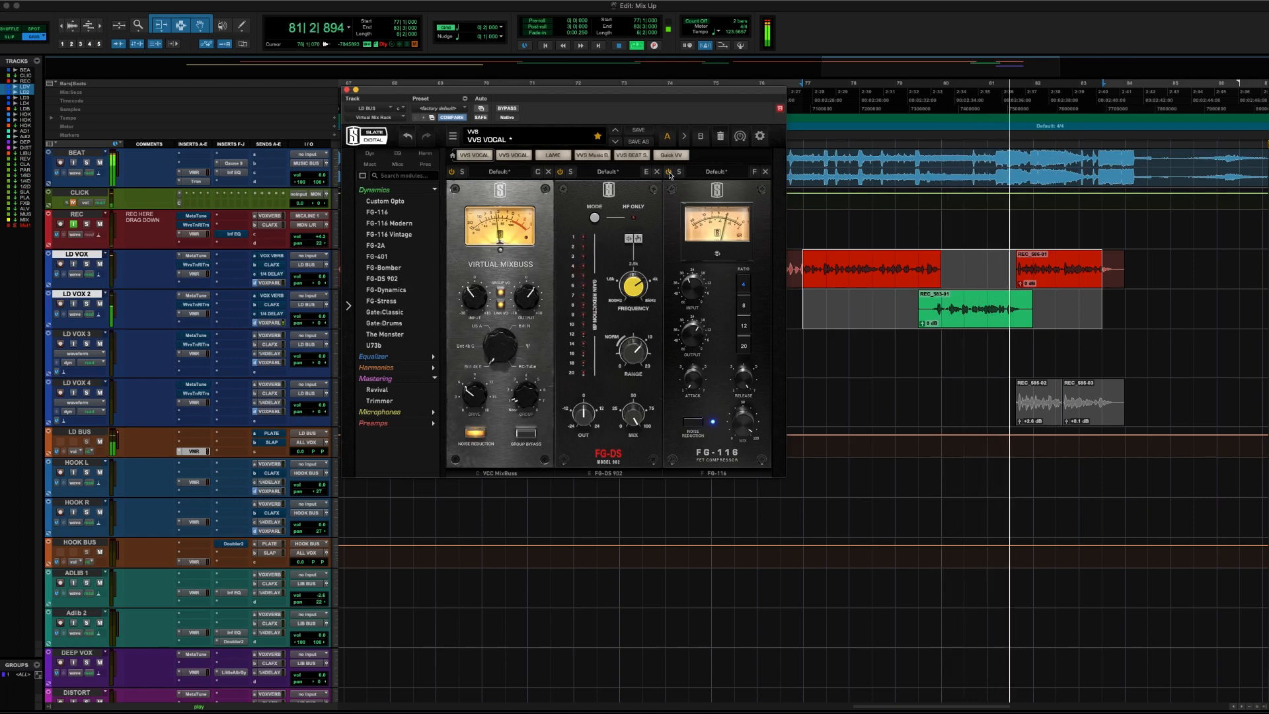
key("space")
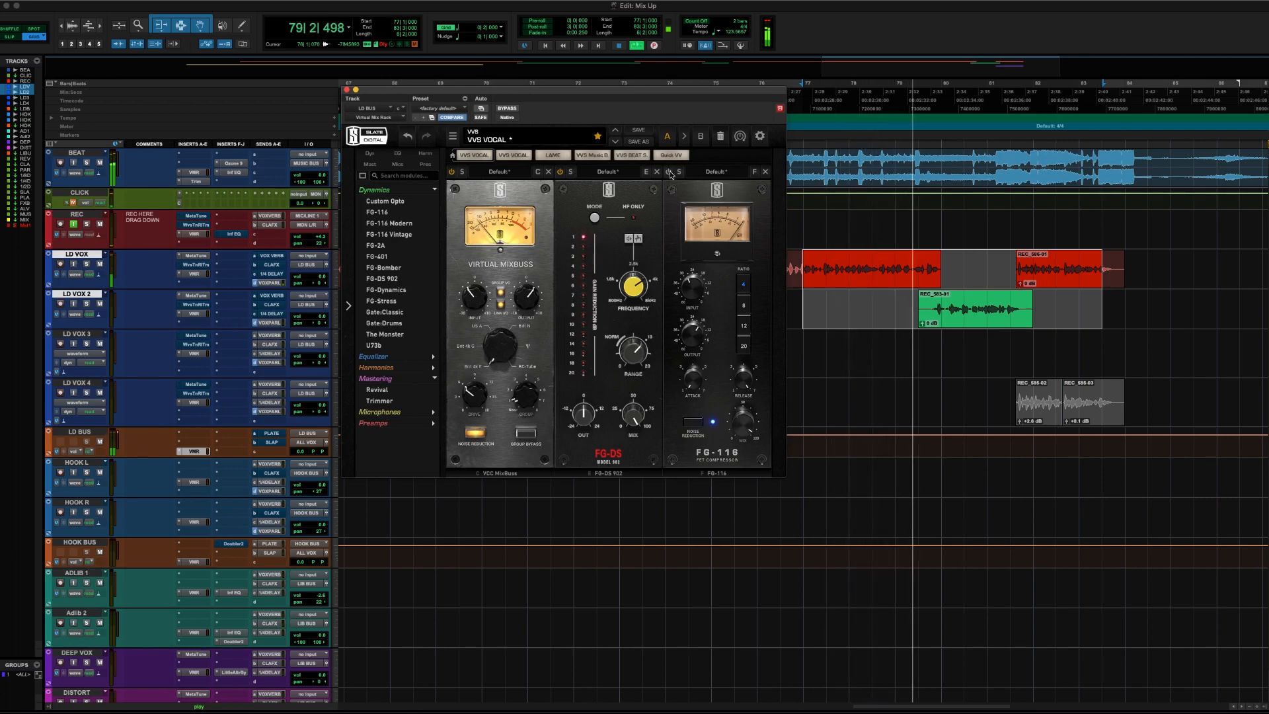
key("space")
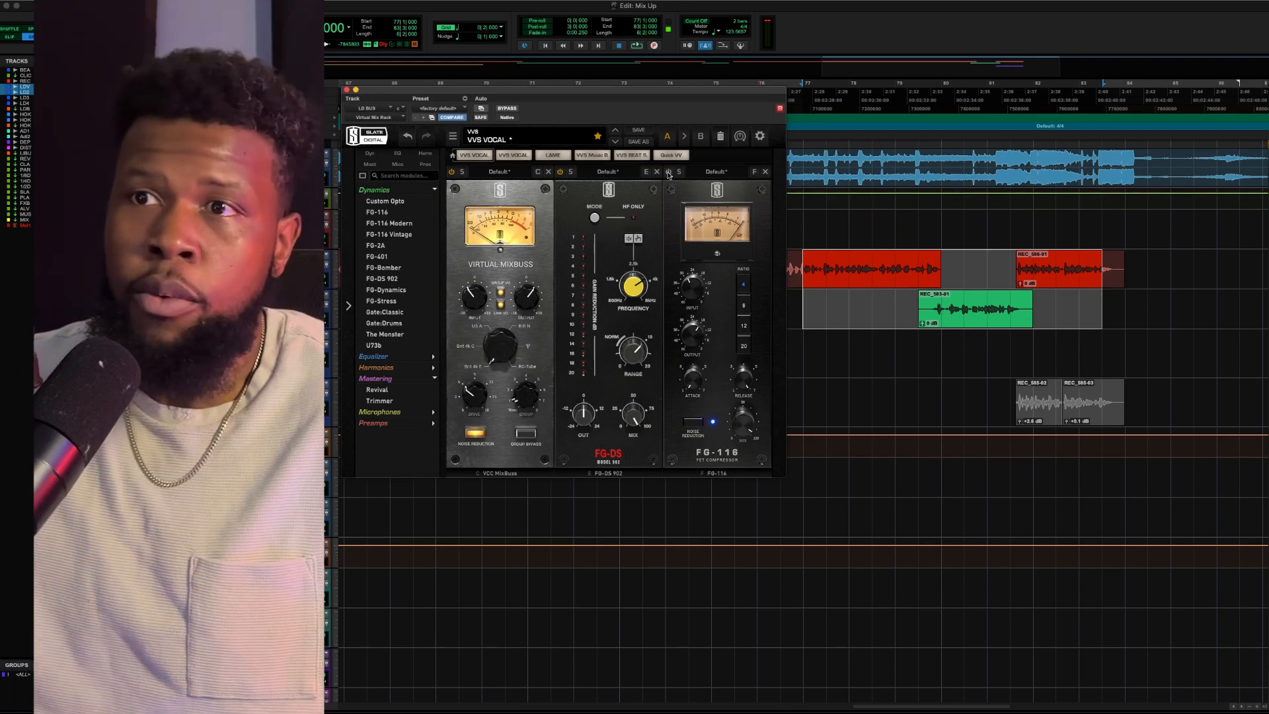
key("space")
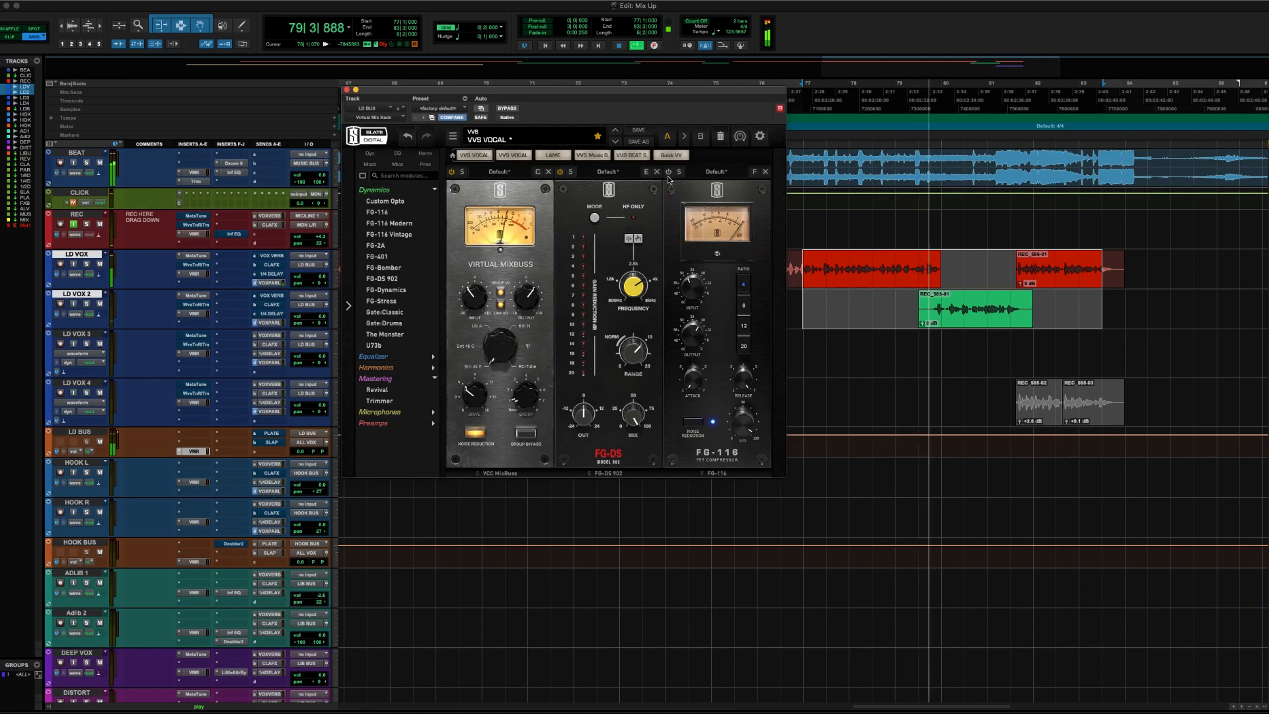
key("space")
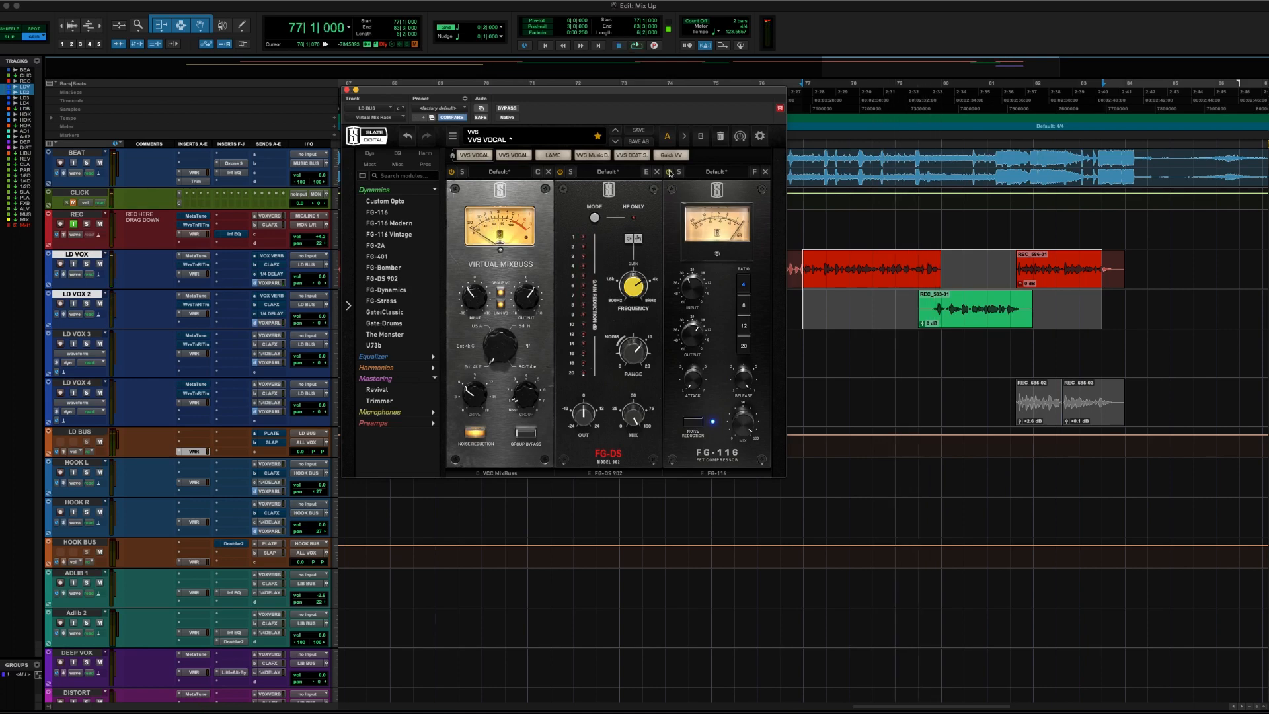
key("space")
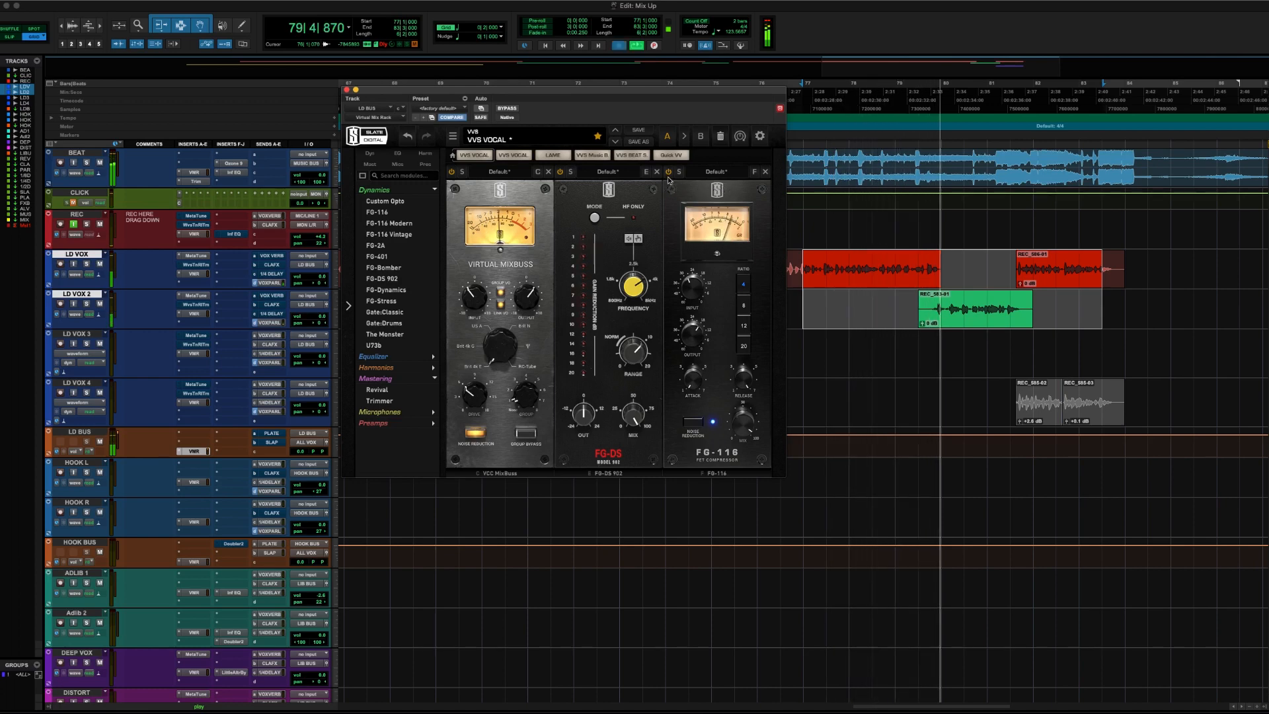
key("space")
key("space")
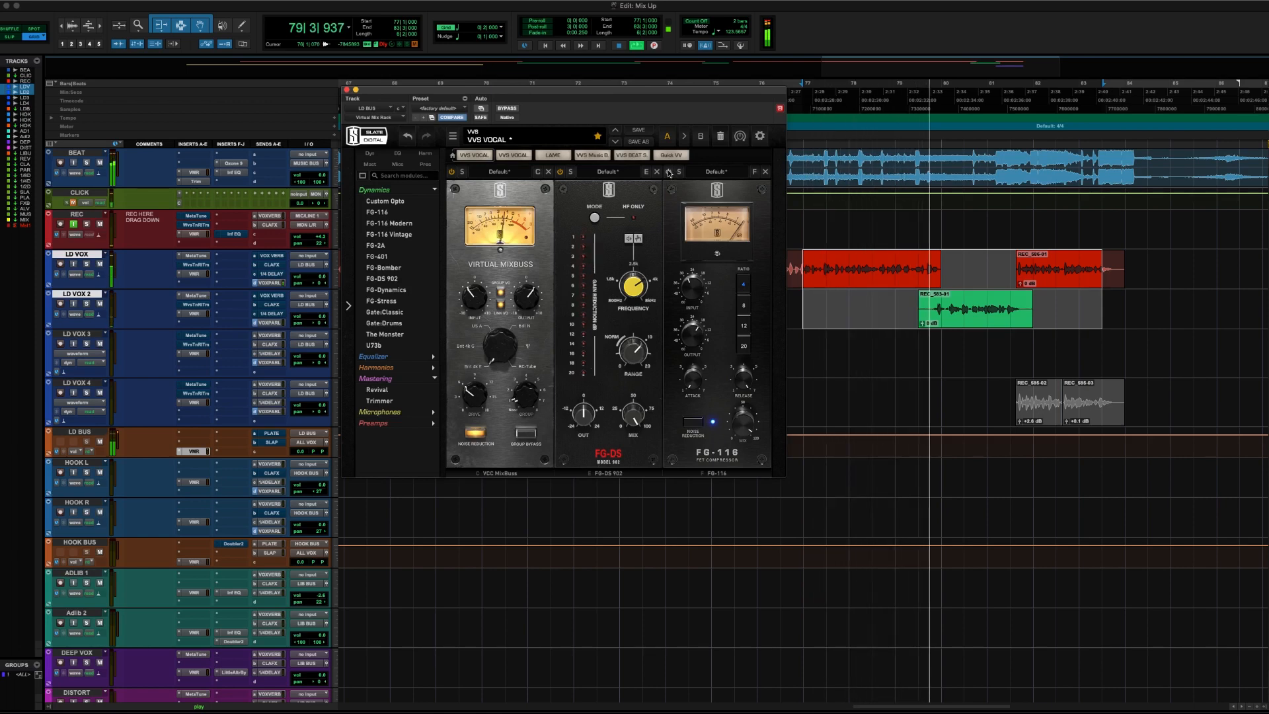
key("space")
key("space")
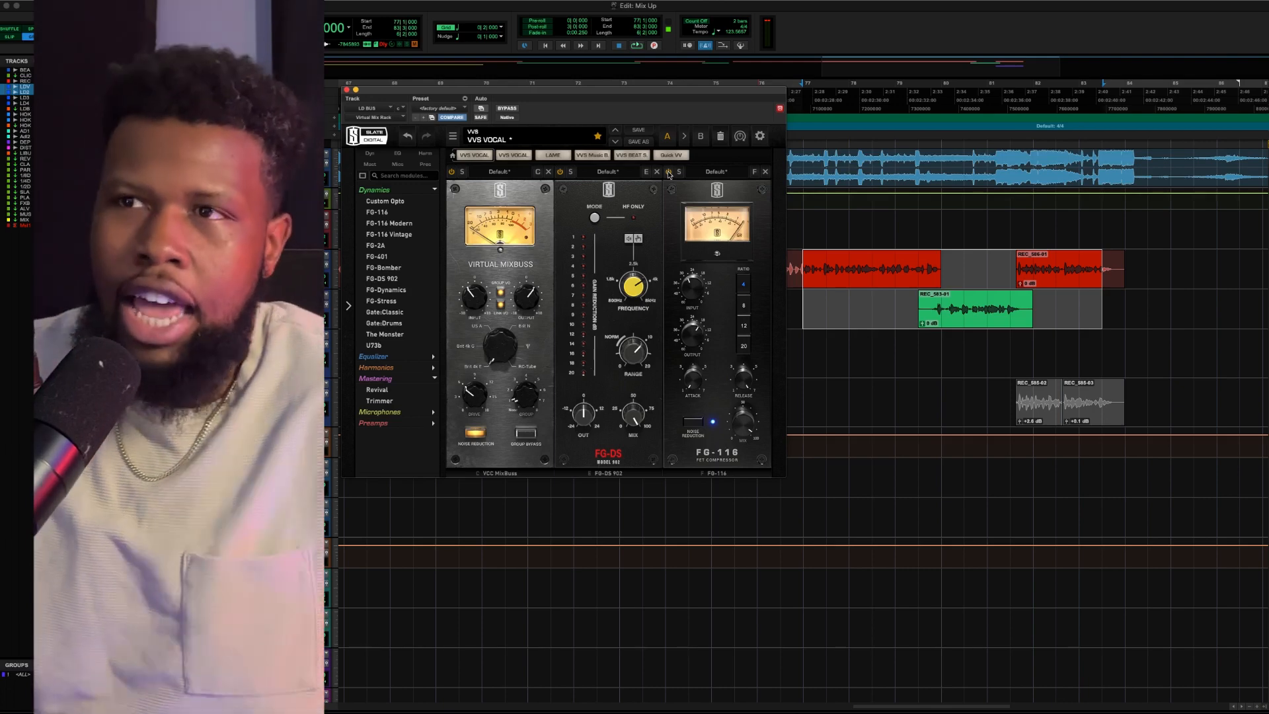
Add the FG-S equalizer after the FG-116 and adjust the gain, frequency and Q of its LMF band during playback
left_click(424, 190)
left_click(401, 201)
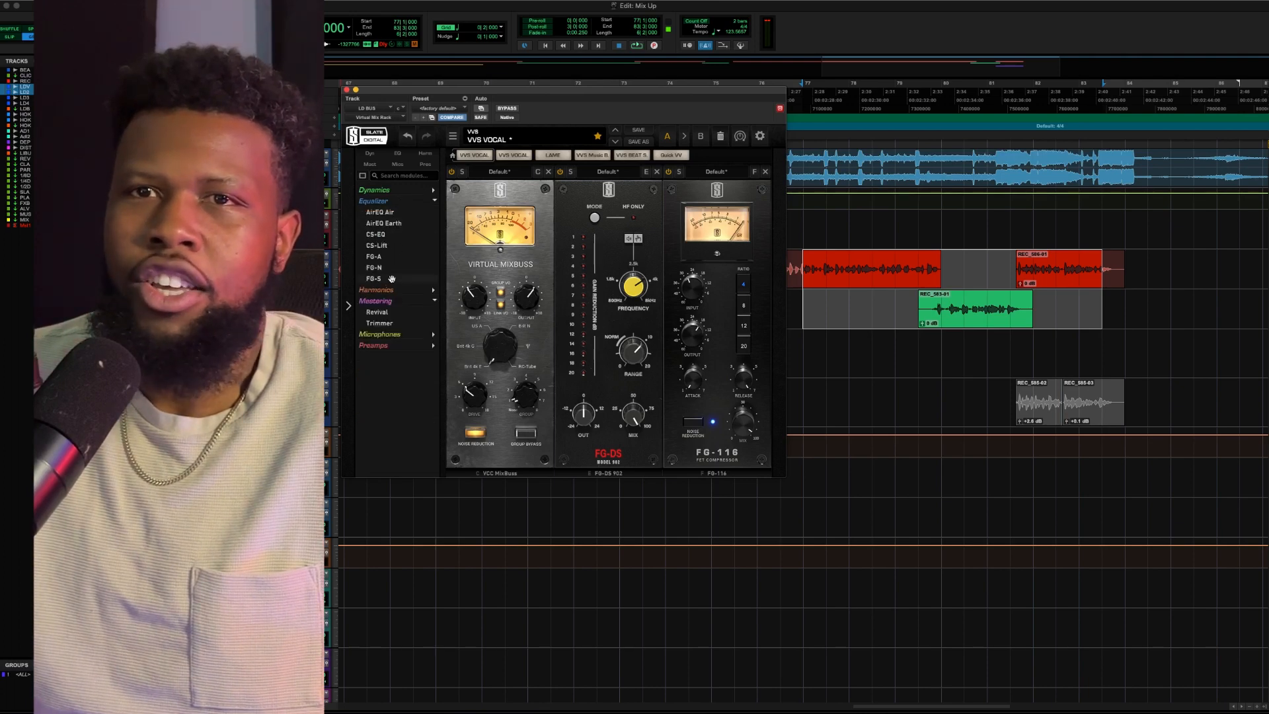
double_click(391, 279)
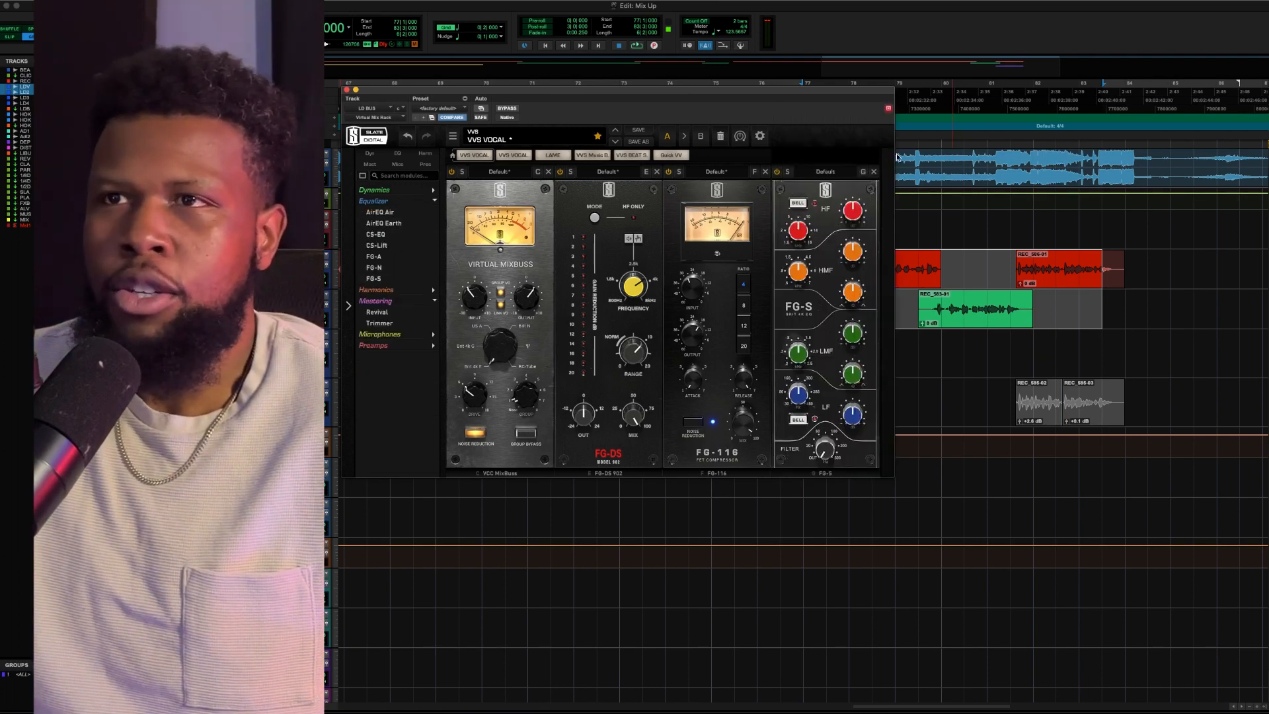
key("space")
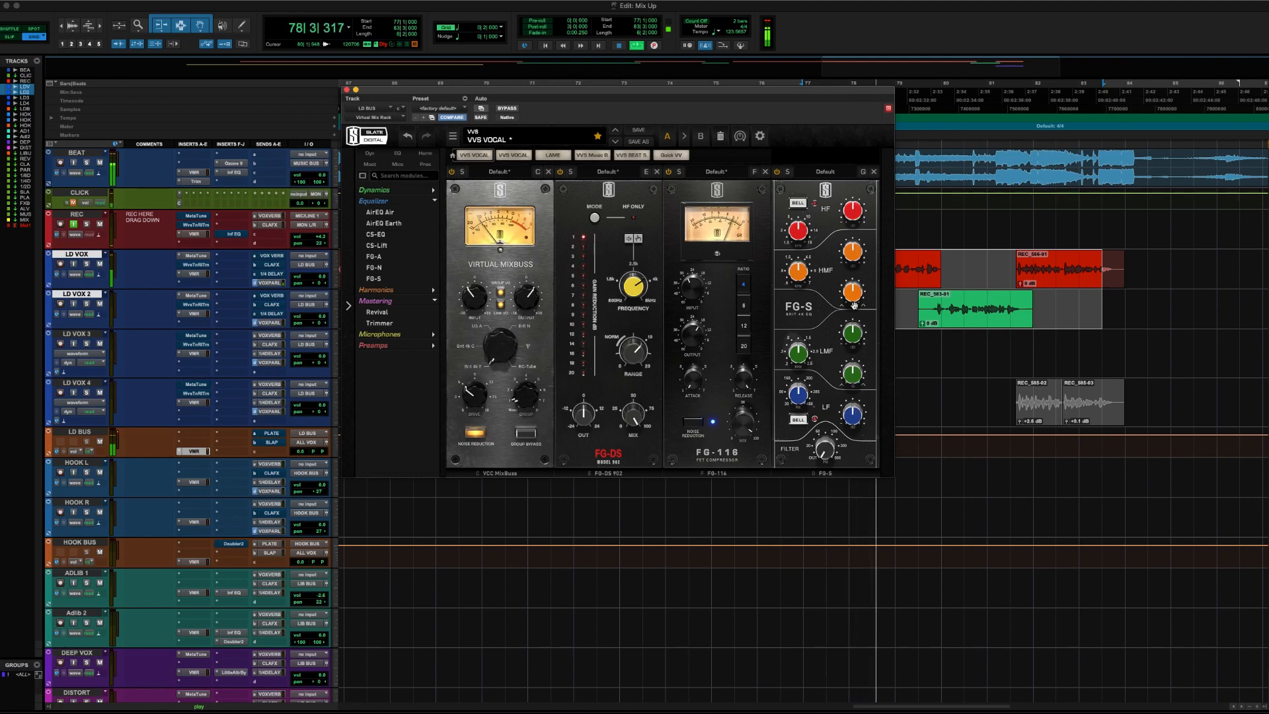
left_click_drag(852, 341, 853, 307)
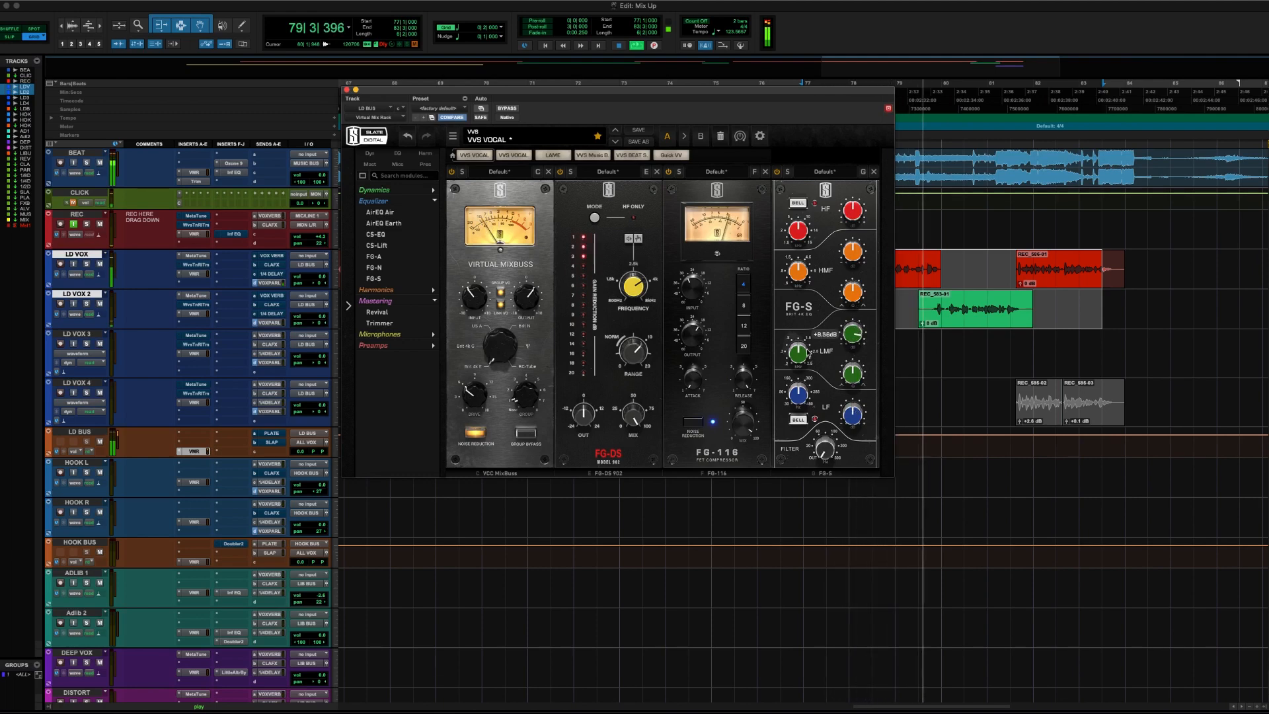
left_click_drag(801, 355, 851, 390)
left_click_drag(802, 354, 851, 374)
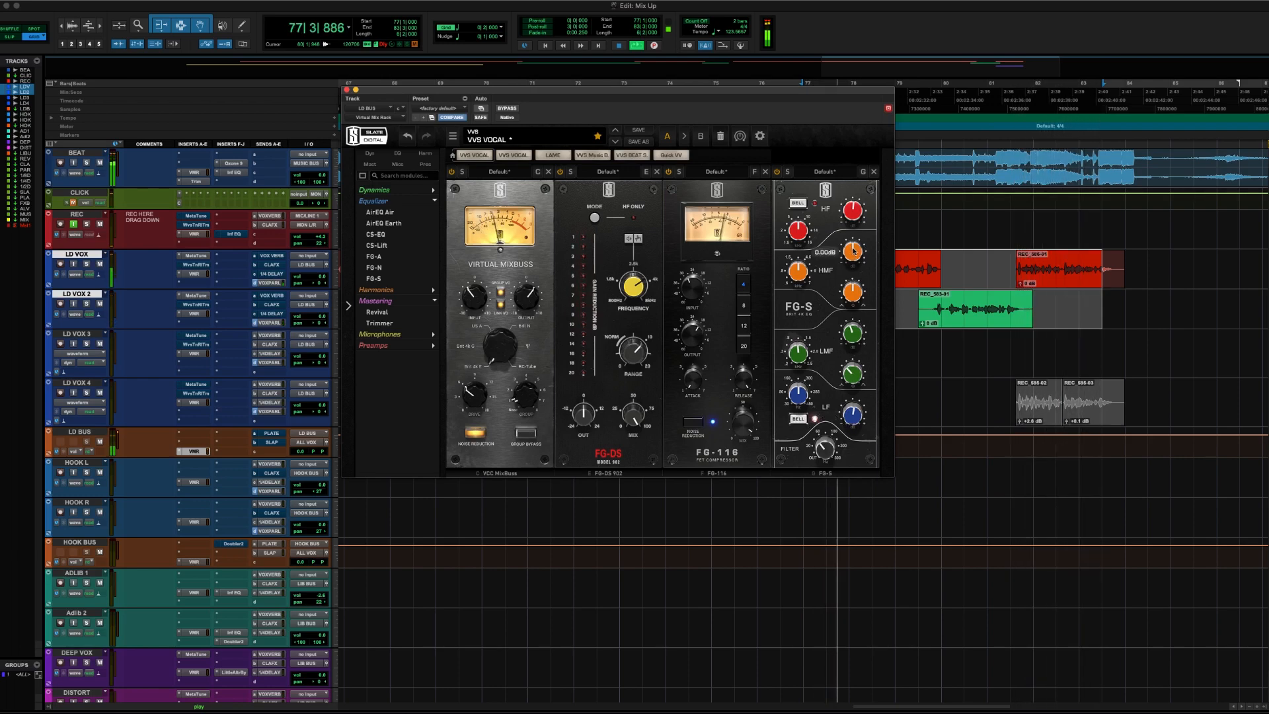
Sweep the FG-S equalizer's HMF band with boosted gain, adjust its frequency and Q, and lower the band's gain
left_click_drag(853, 251, 854, 230)
left_click_drag(799, 271, 807, 245)
left_click_drag(853, 292, 852, 330)
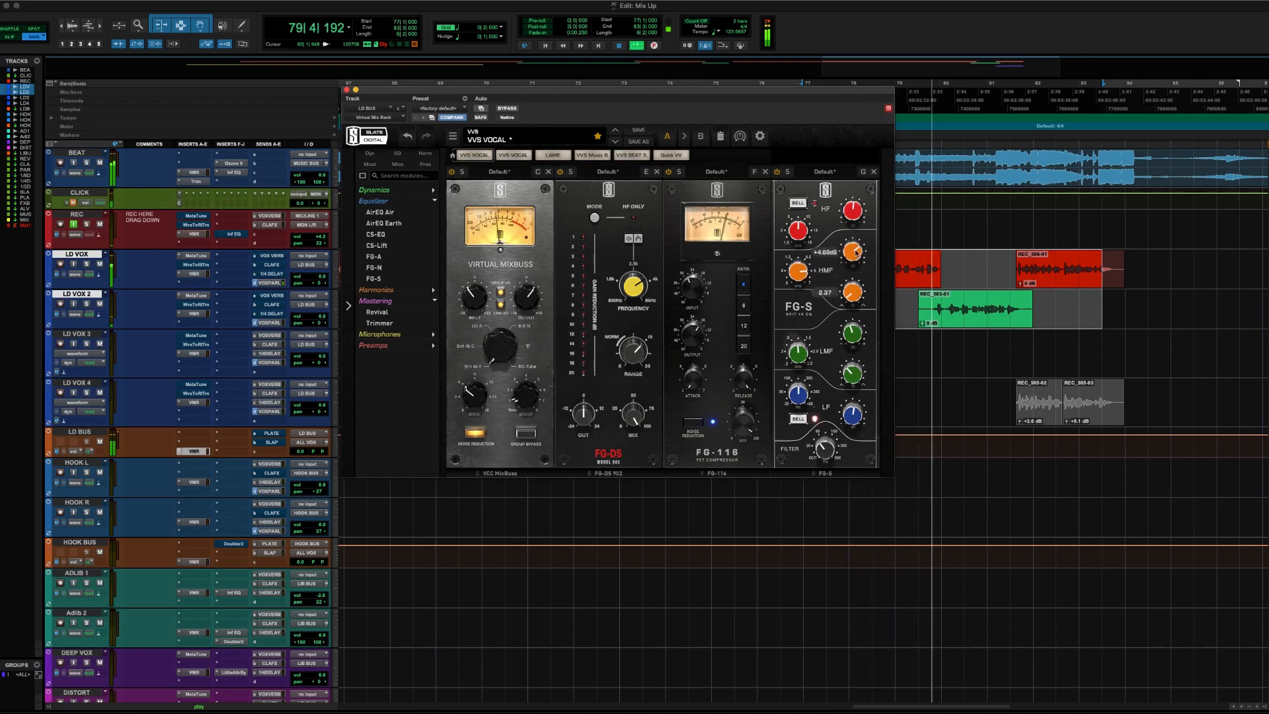
left_click_drag(856, 253, 855, 217)
left_click_drag(853, 293, 795, 288)
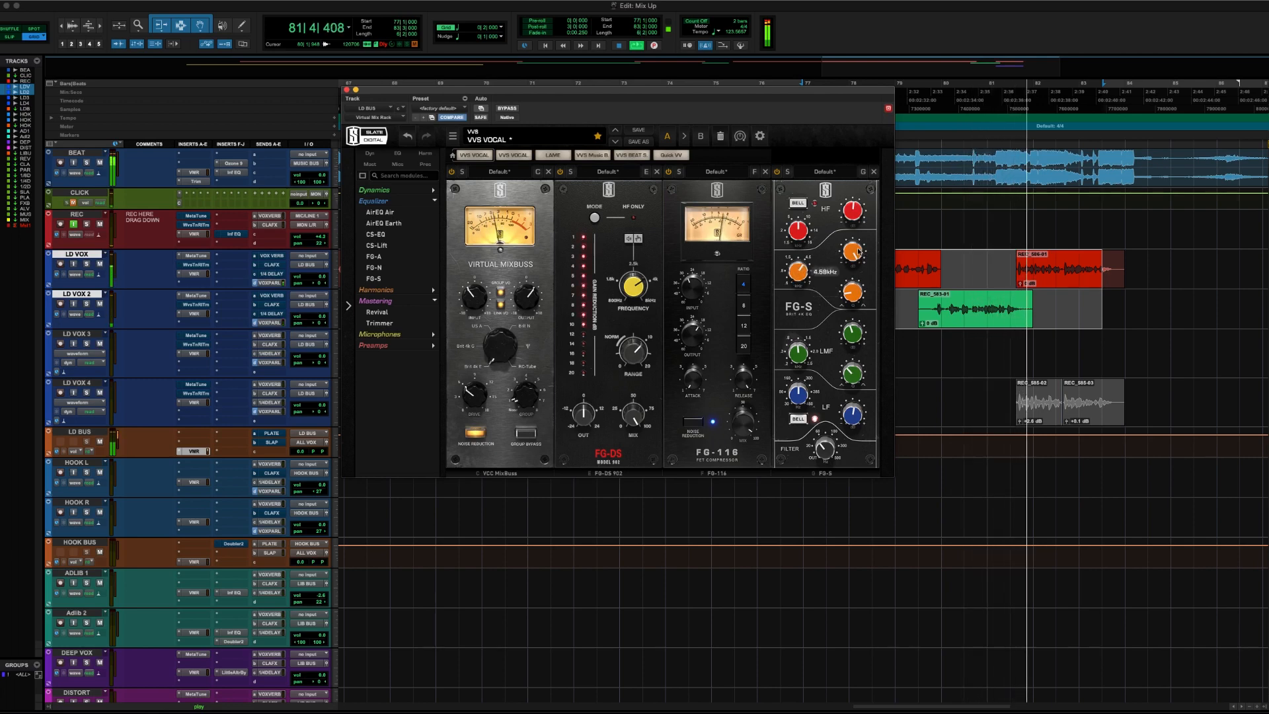
left_click_drag(857, 251, 850, 316)
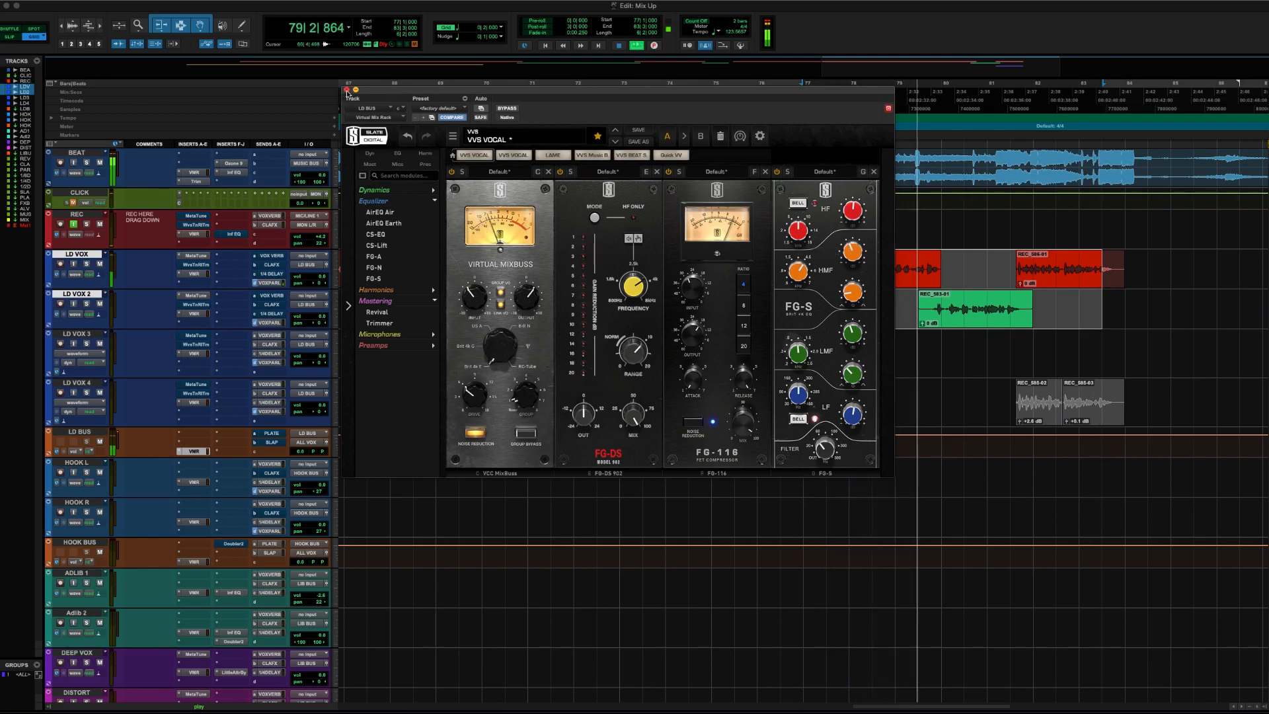
Add the FG-Stress compressor to the rack after the FG-S equalizer and stop playback
left_click(427, 192)
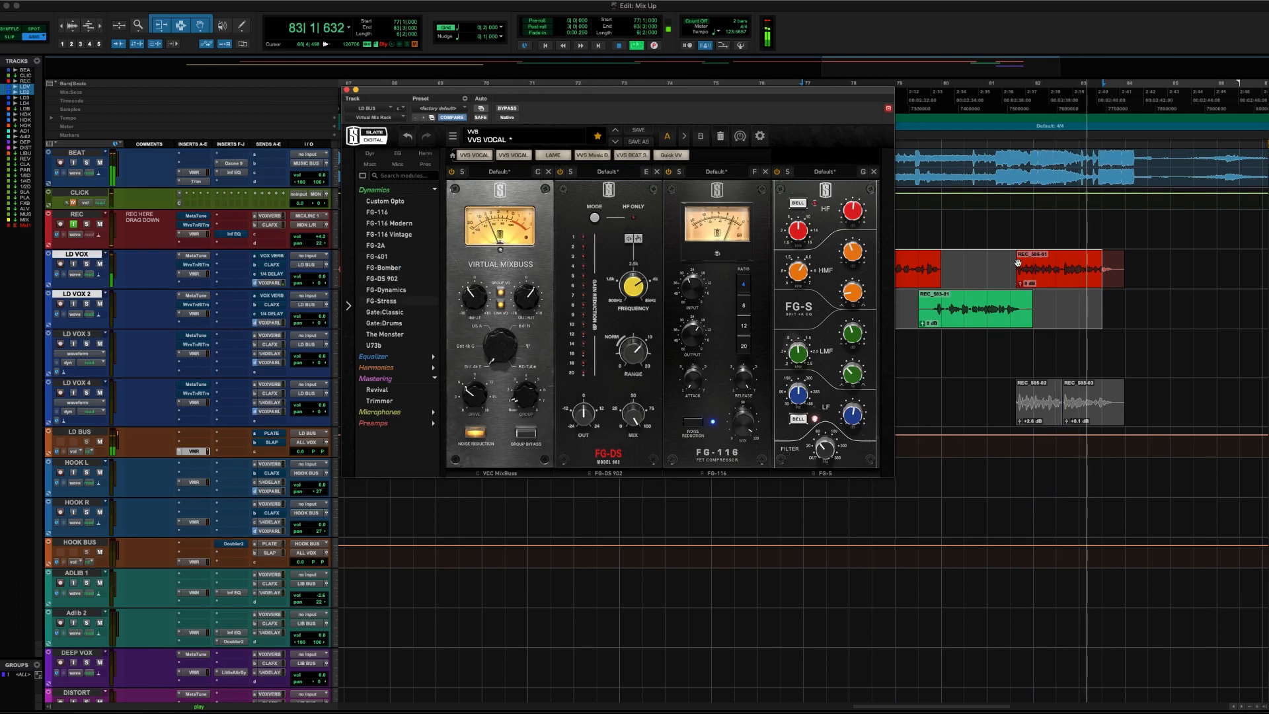
left_click_drag(1017, 262, 952, 297)
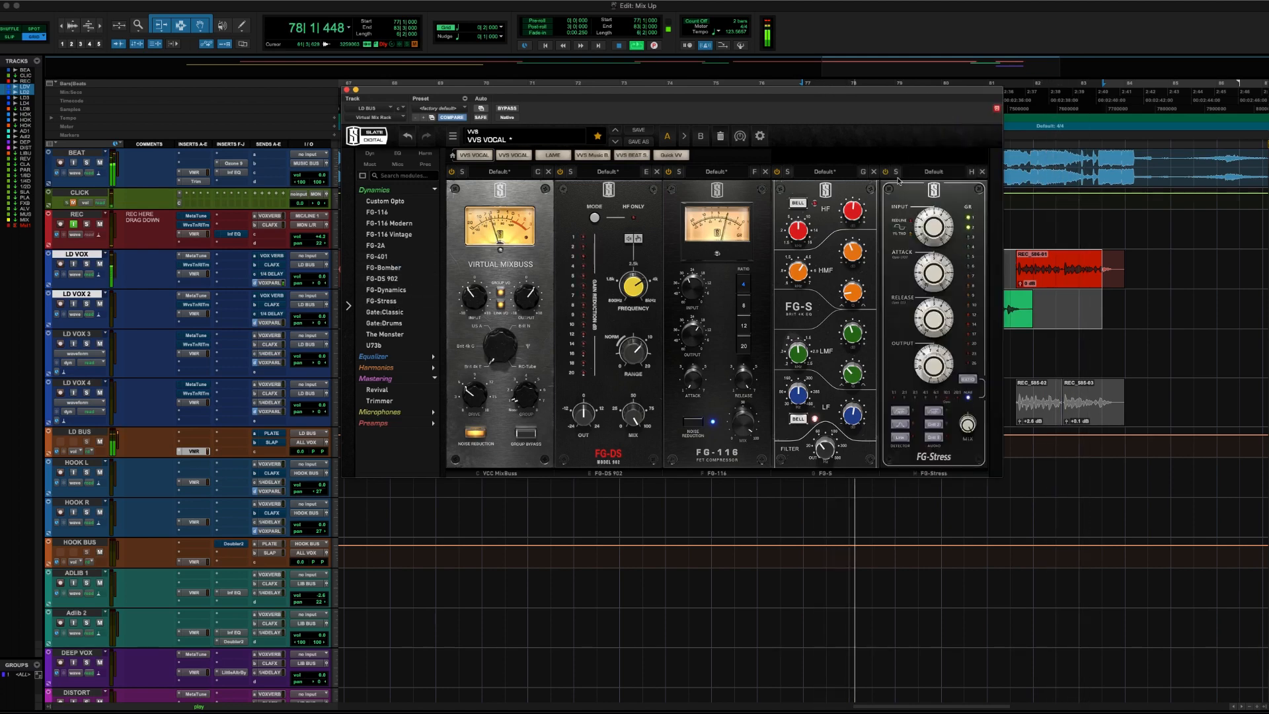
key("space")
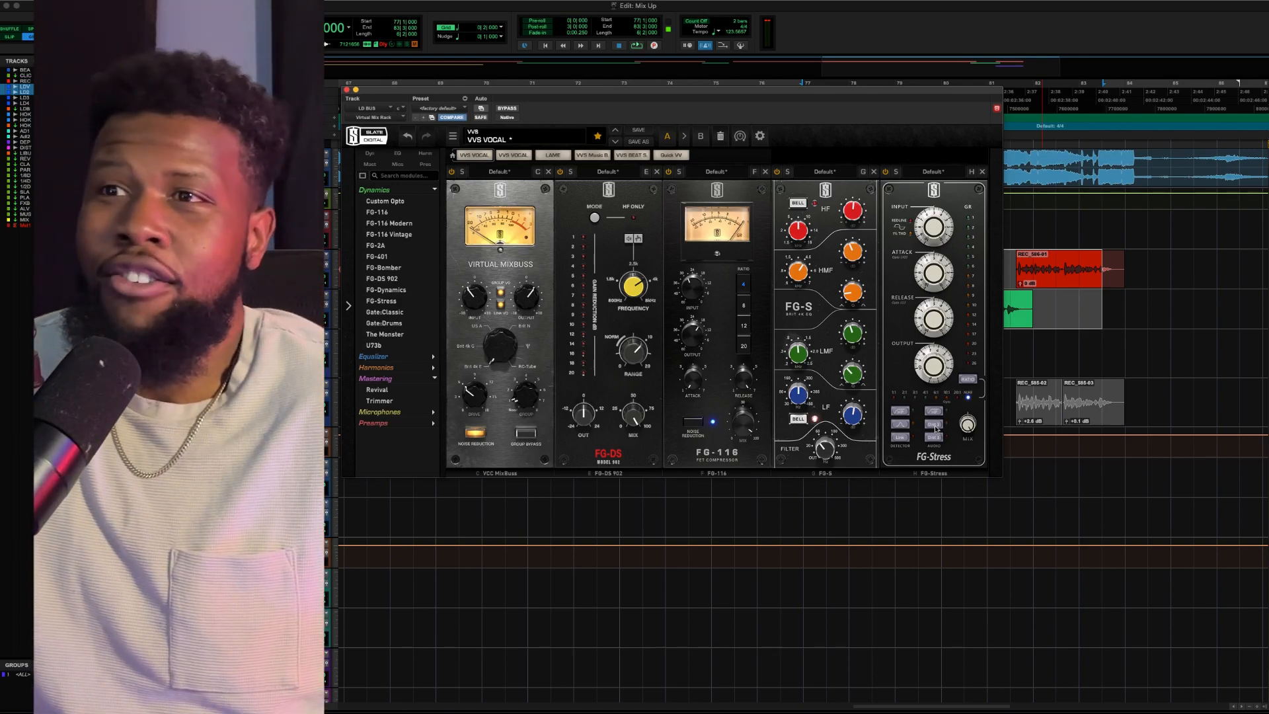
Set the FG-Stress input to 7.10, output to about 5.10, release to 0.00 and mix to about 80%, and adjust its attack
key("space")
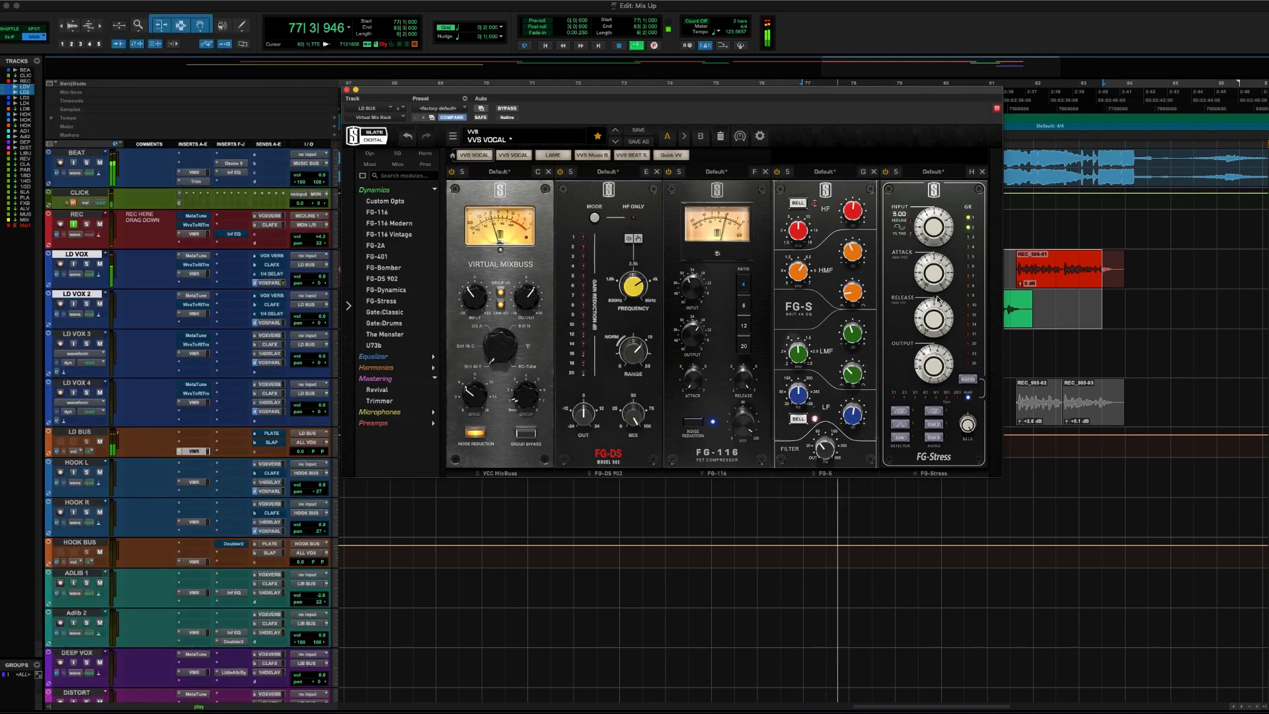
left_click_drag(934, 225, 935, 199)
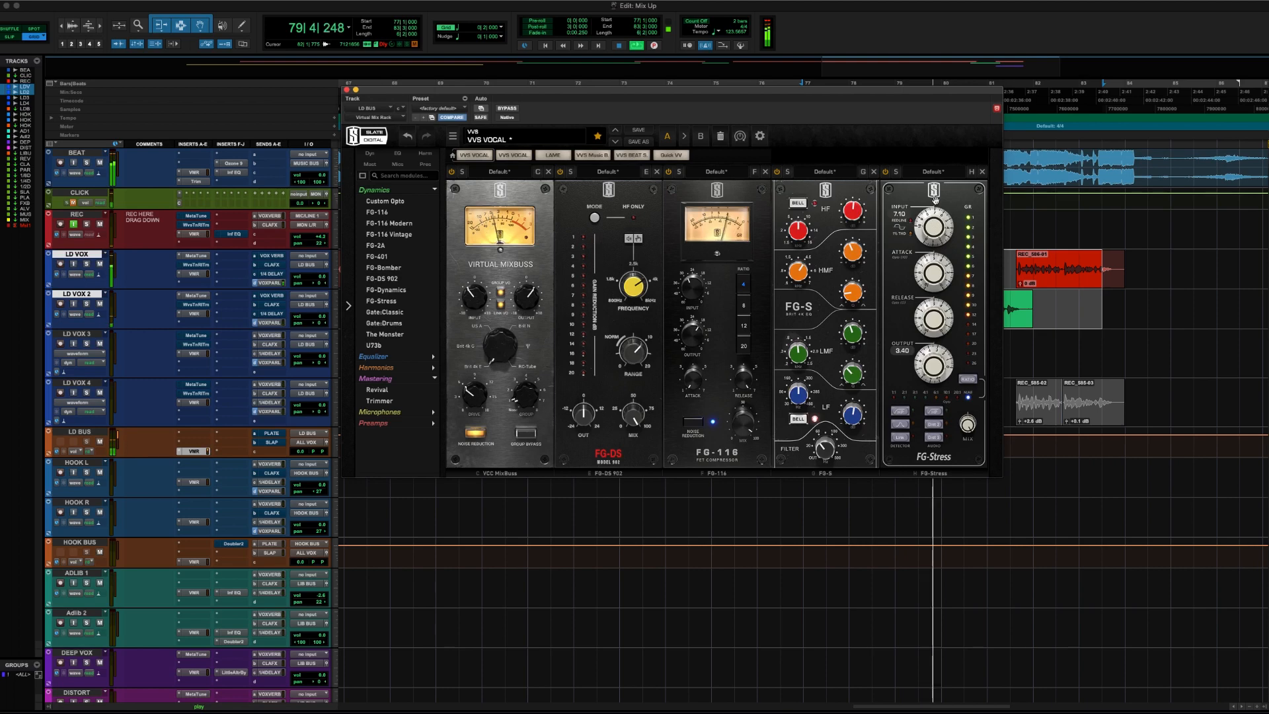
left_click_drag(937, 369, 940, 354)
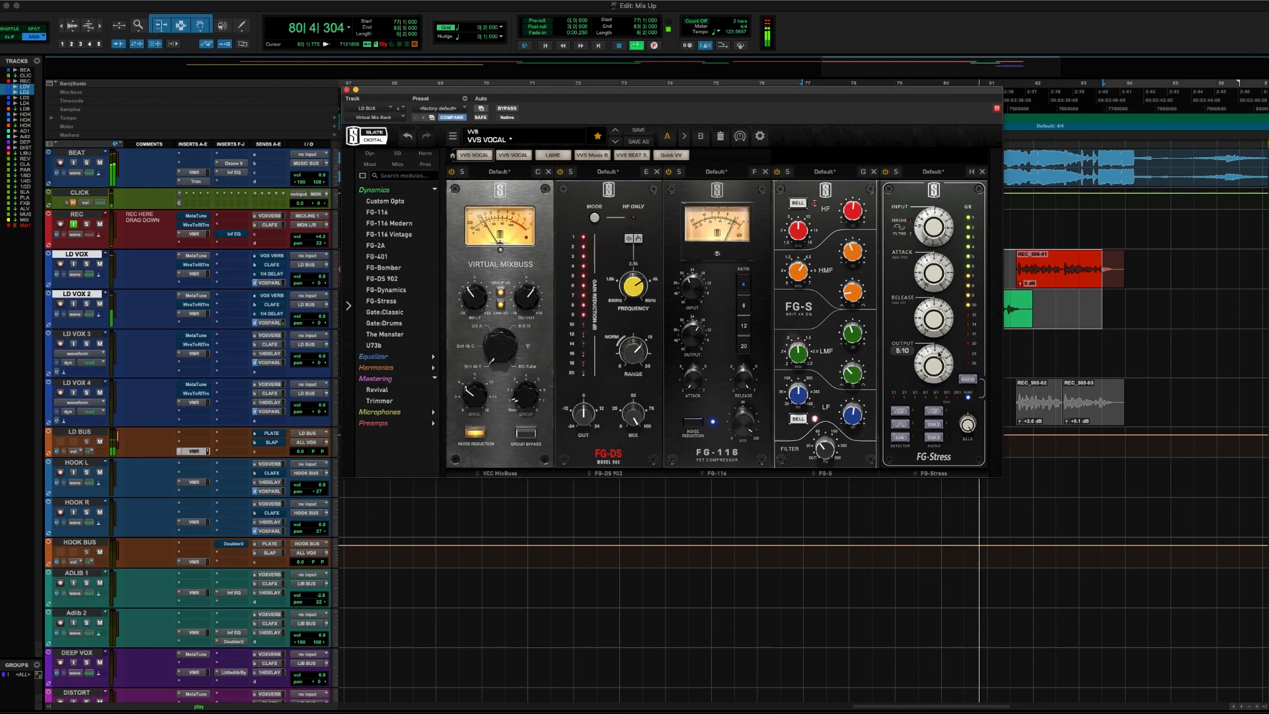
left_click_drag(936, 280, 934, 363)
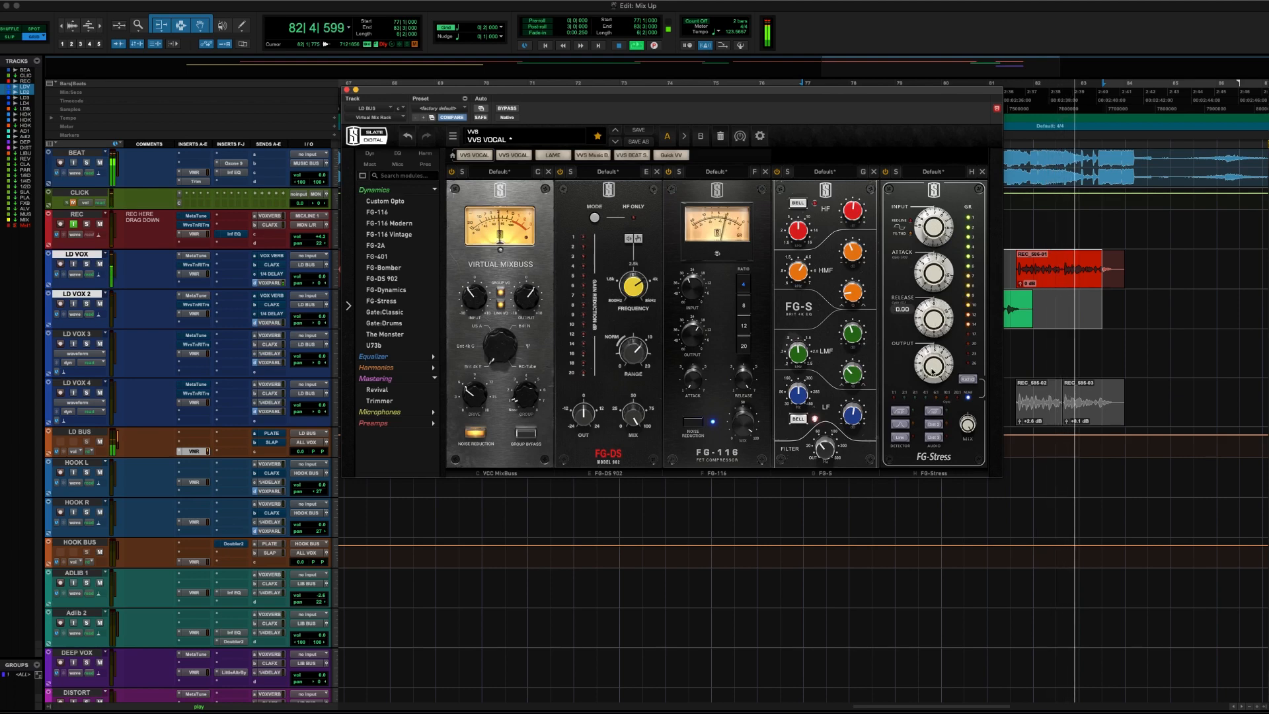
left_click(969, 426)
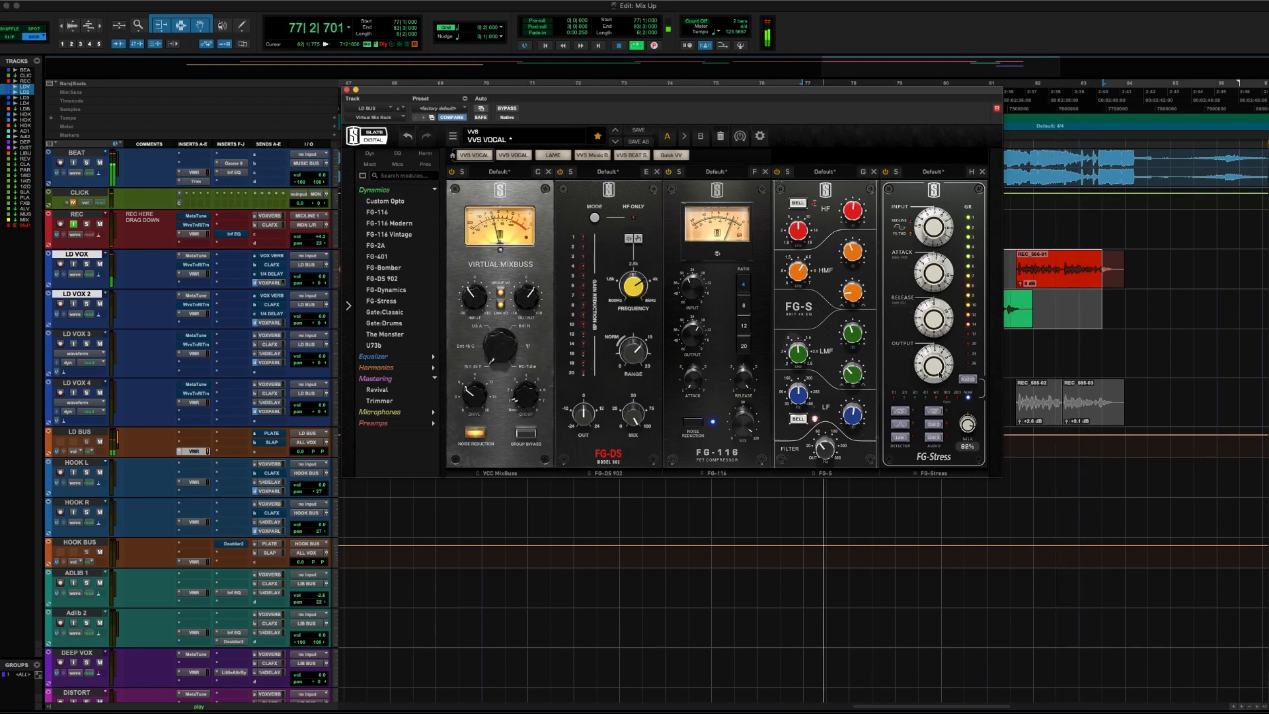
Set the FG-Stress compressor's output to about 6.40 and lower its mix while listening to the lead vocals
left_click_drag(941, 374, 942, 362)
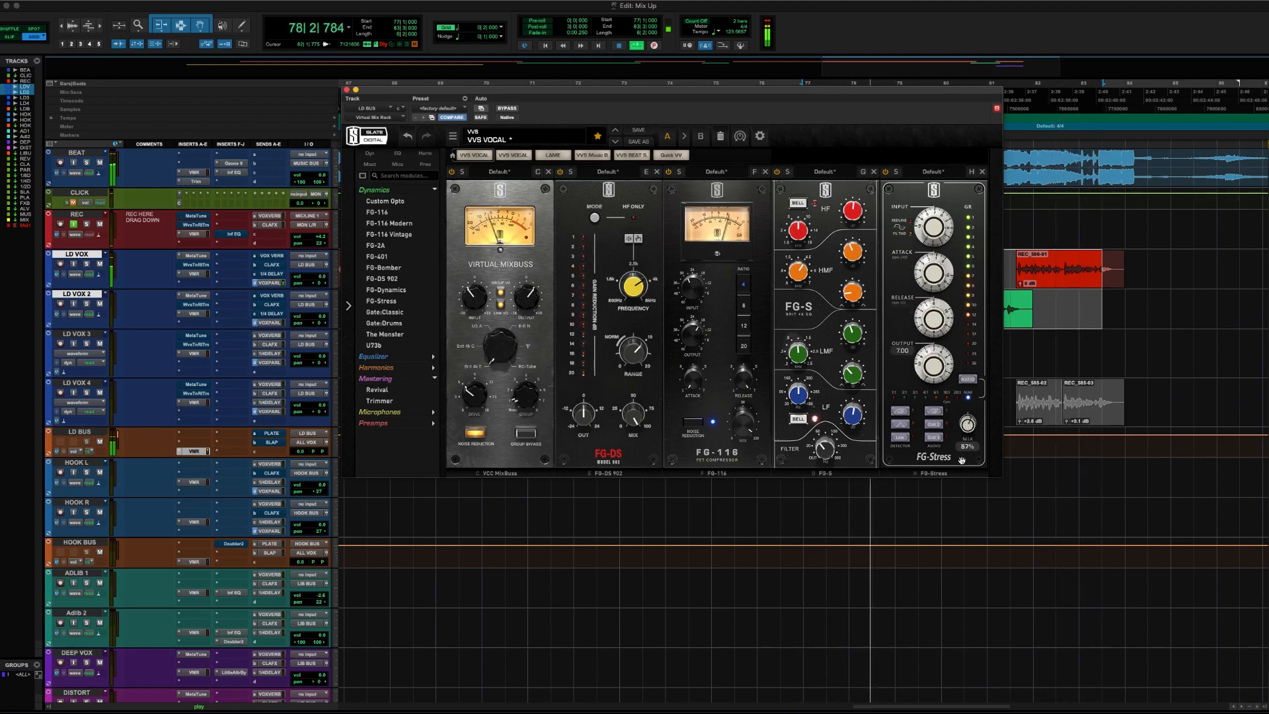
left_click_drag(966, 424, 960, 487)
left_click_drag(938, 370, 939, 370)
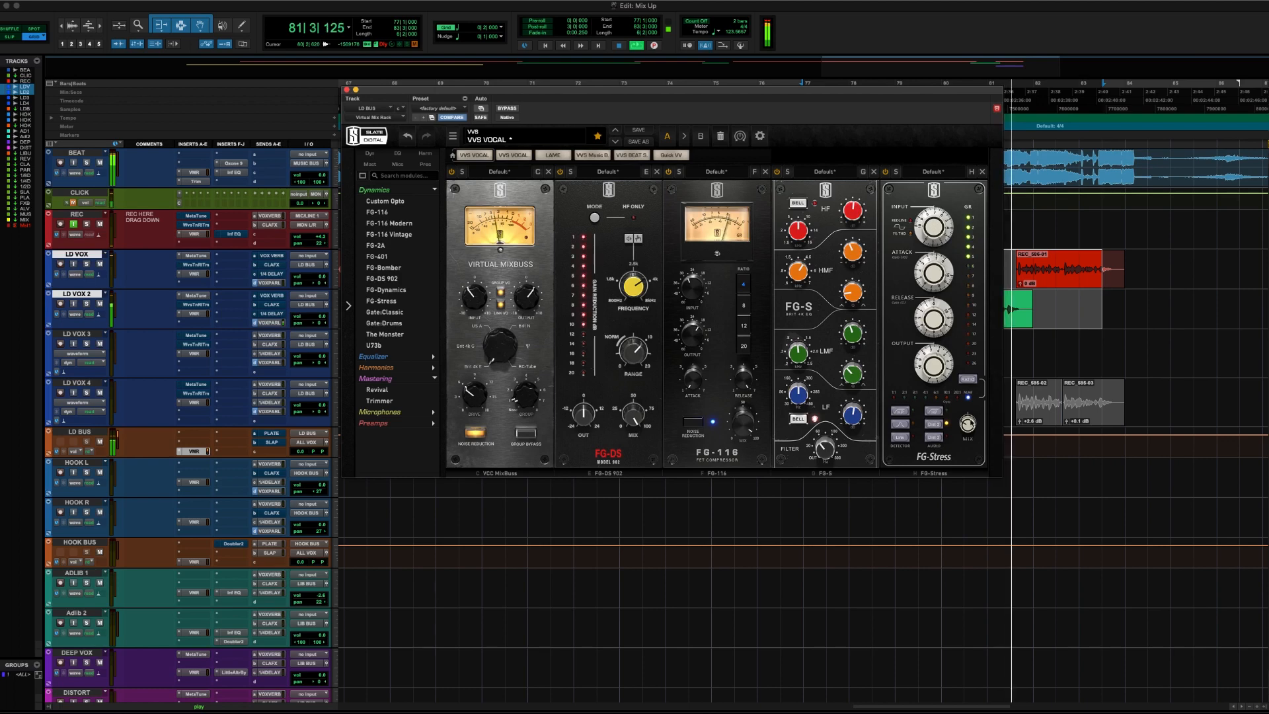
mouse_move(967, 412)
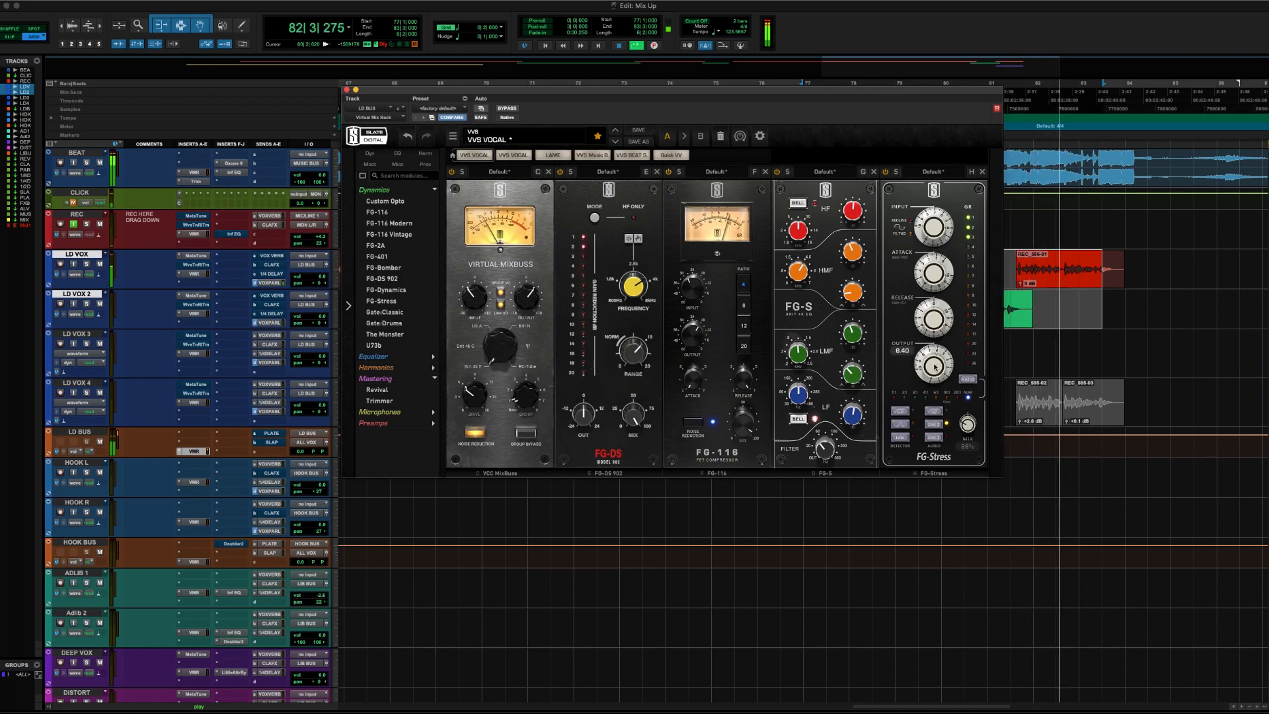
key("space")
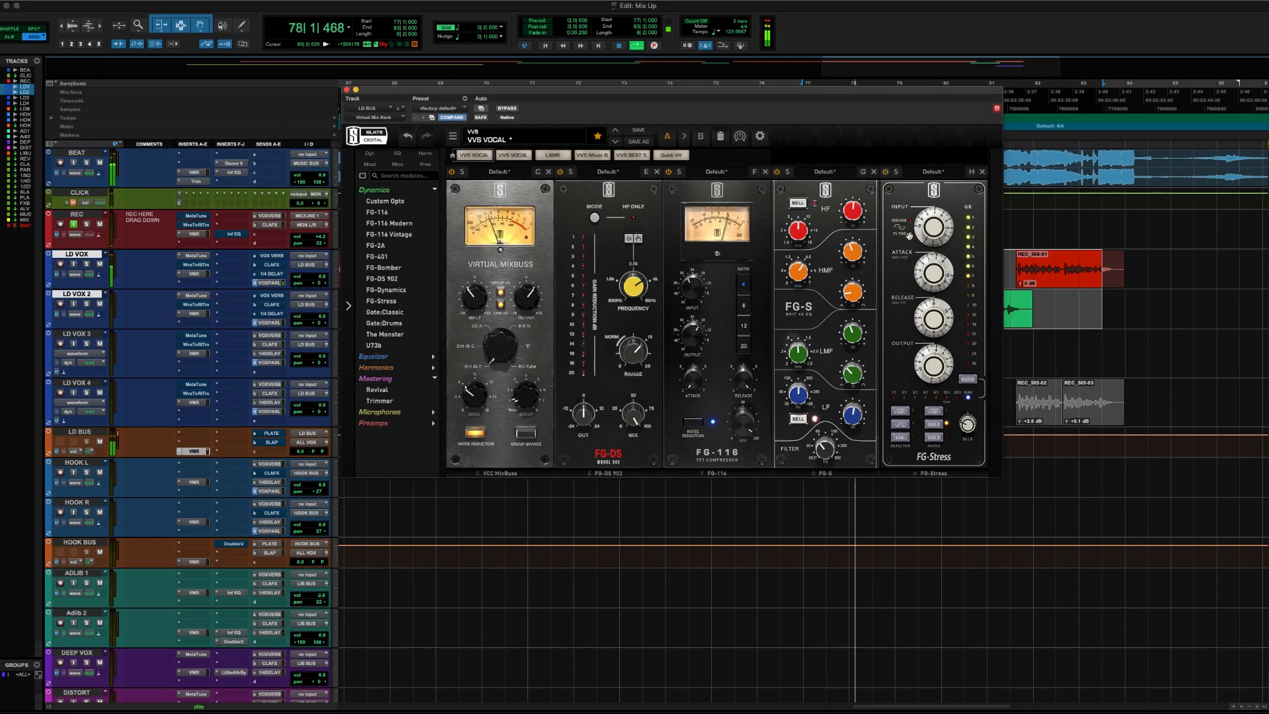
Fine-tune the FG-Stress mix and switch its audio mode to the last option in the Audio group
left_click_drag(970, 415, 967, 425)
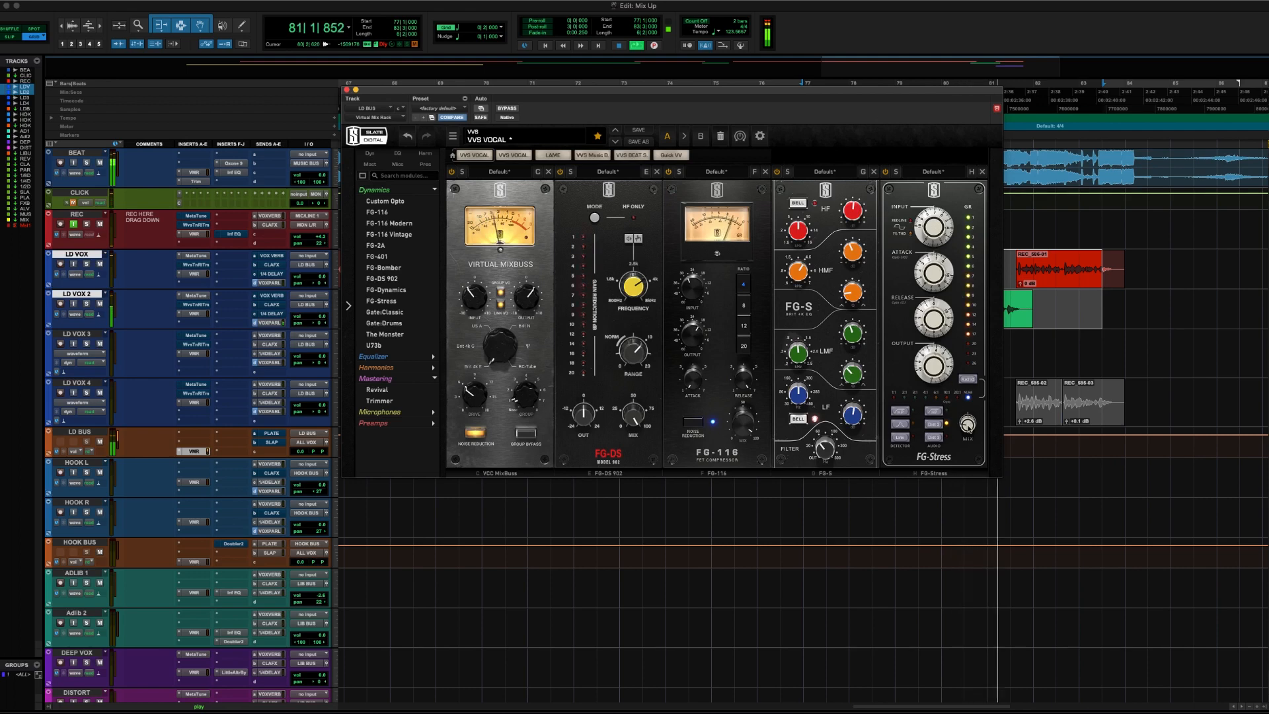
left_click_drag(967, 423, 945, 446)
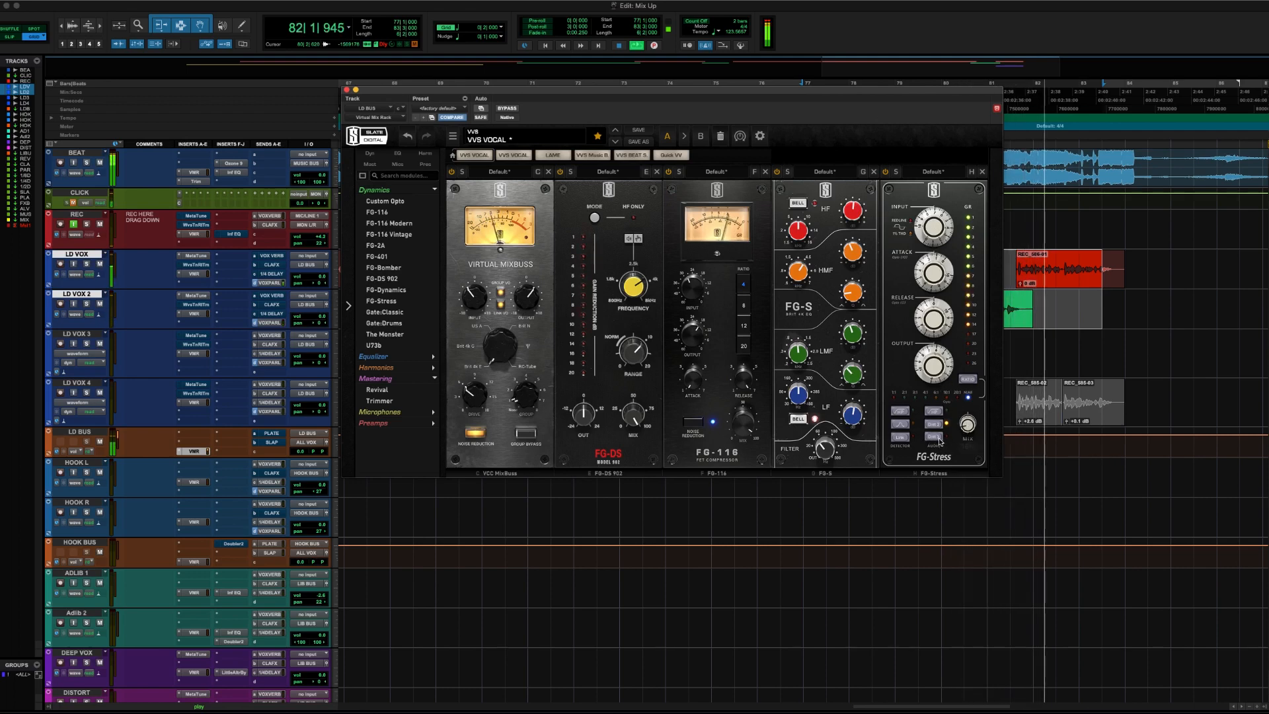
left_click(934, 437)
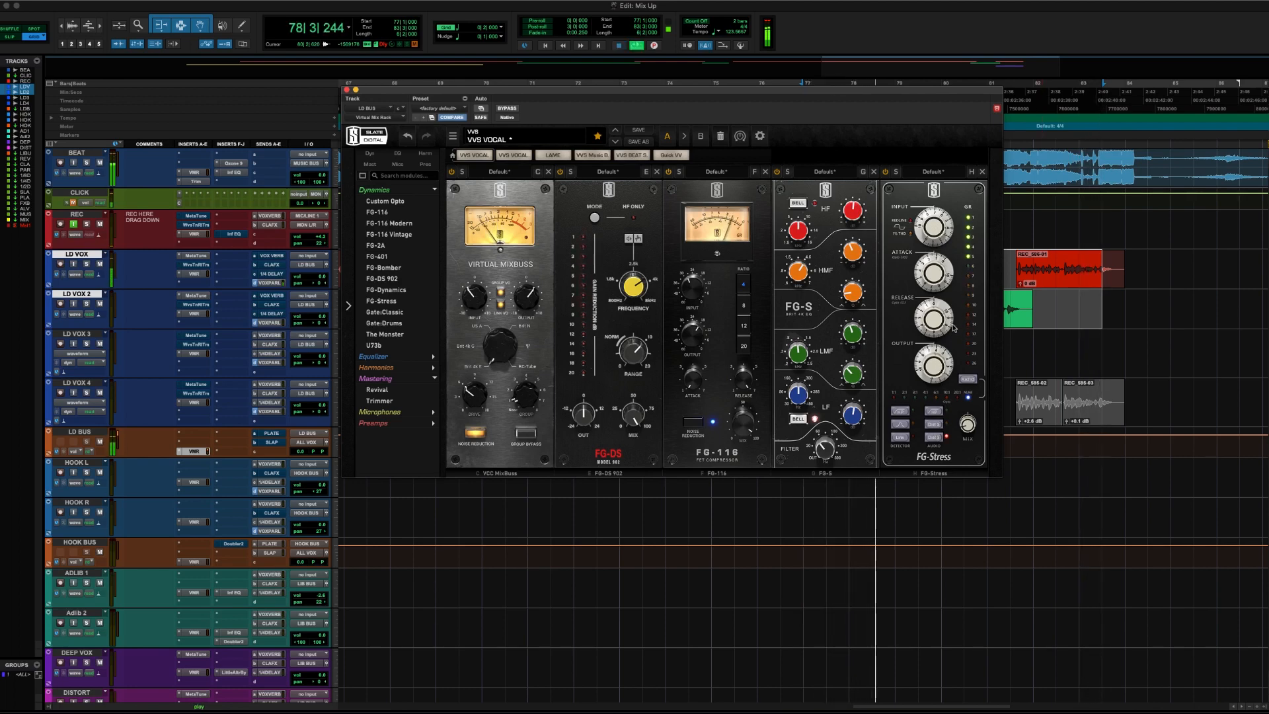
mouse_move(945, 225)
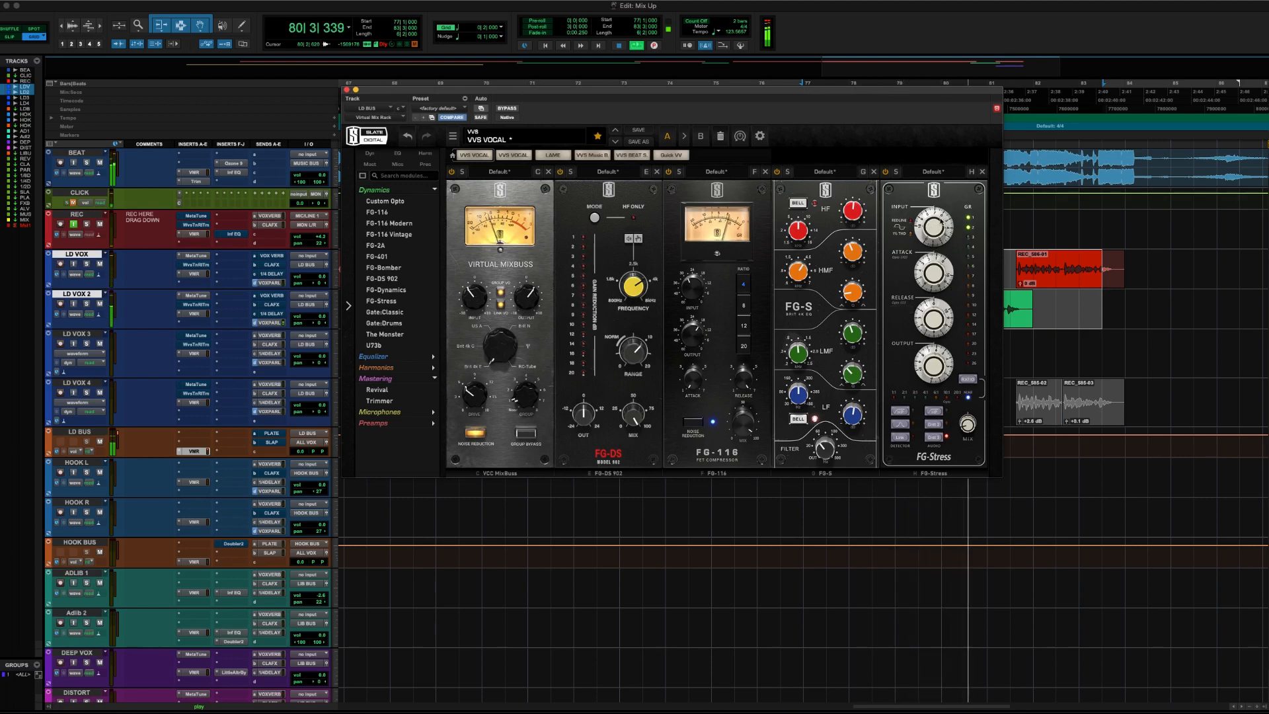
mouse_move(934, 320)
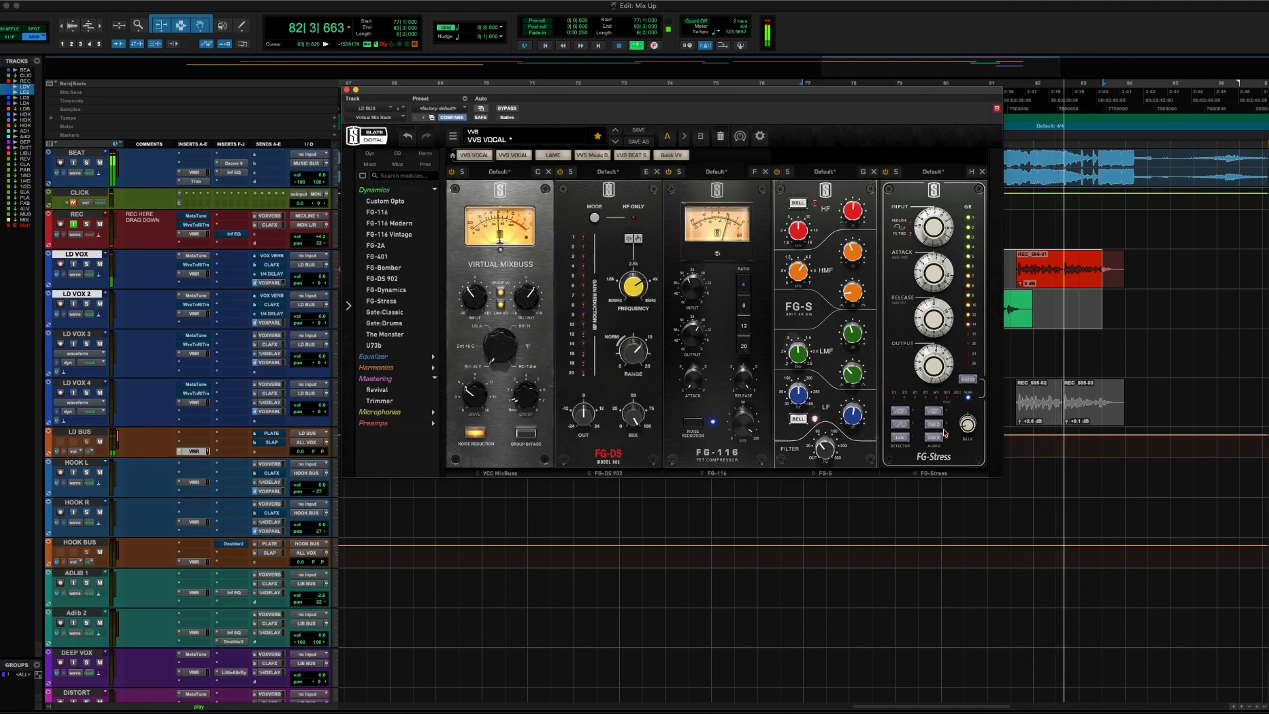
mouse_move(954, 415)
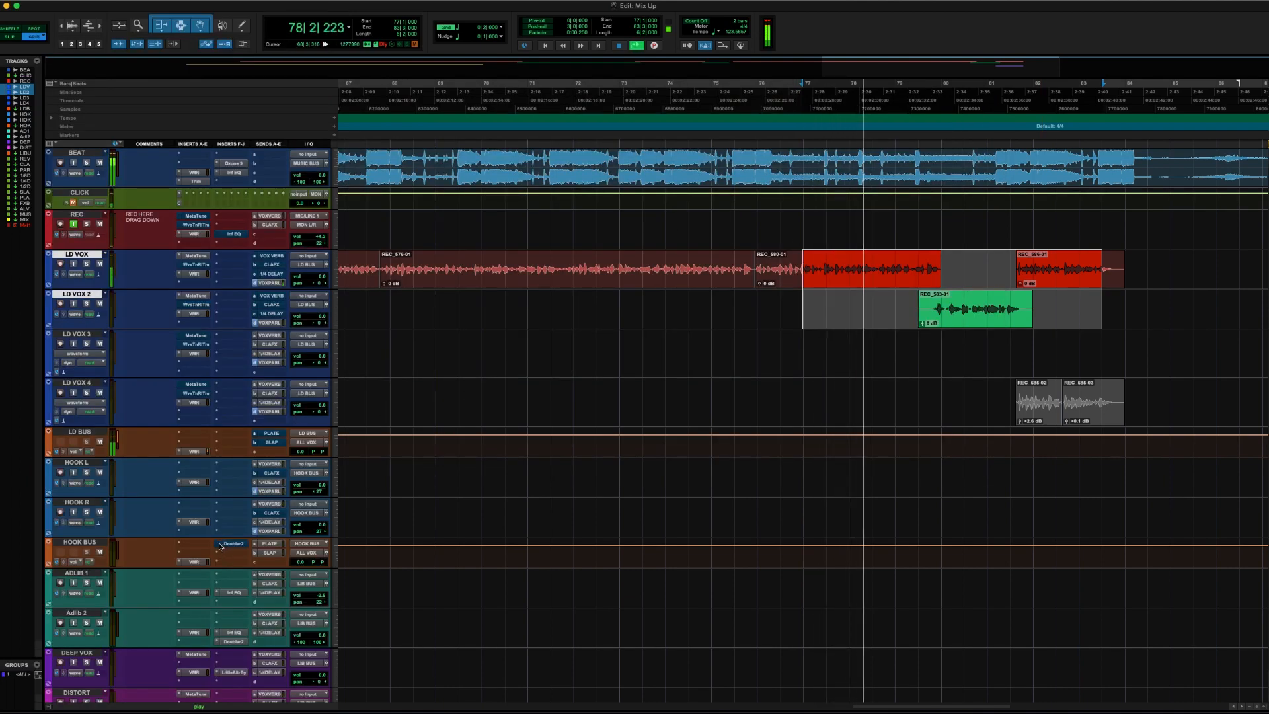
Insert the stereo Black Box Analog Design HG-2 on an empty insert slot of the LD BUS track
left_click(227, 436)
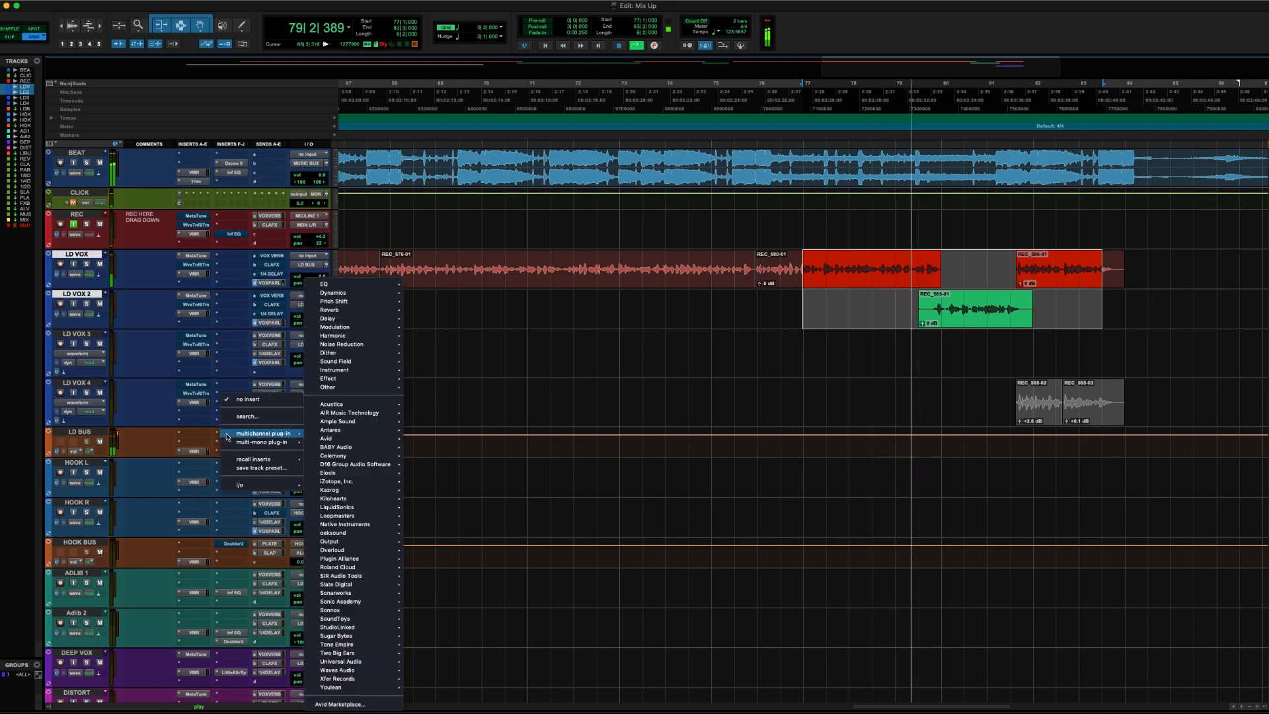
type("black")
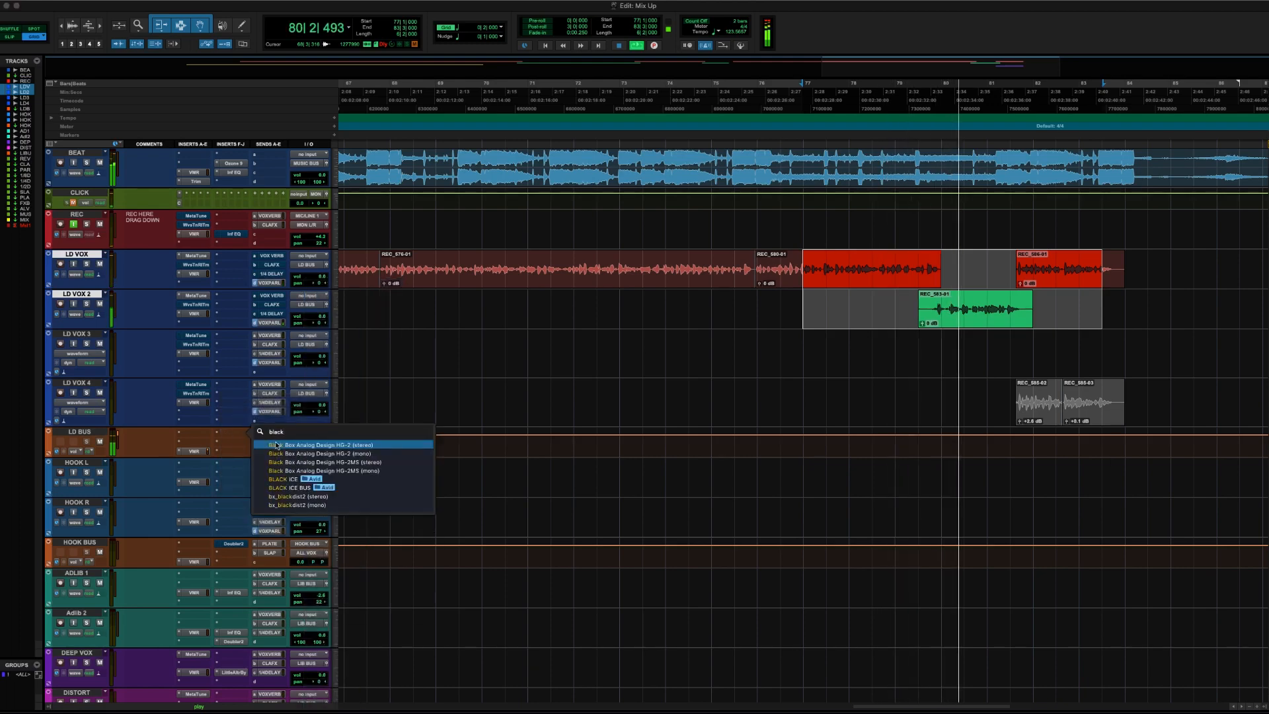
key("Return")
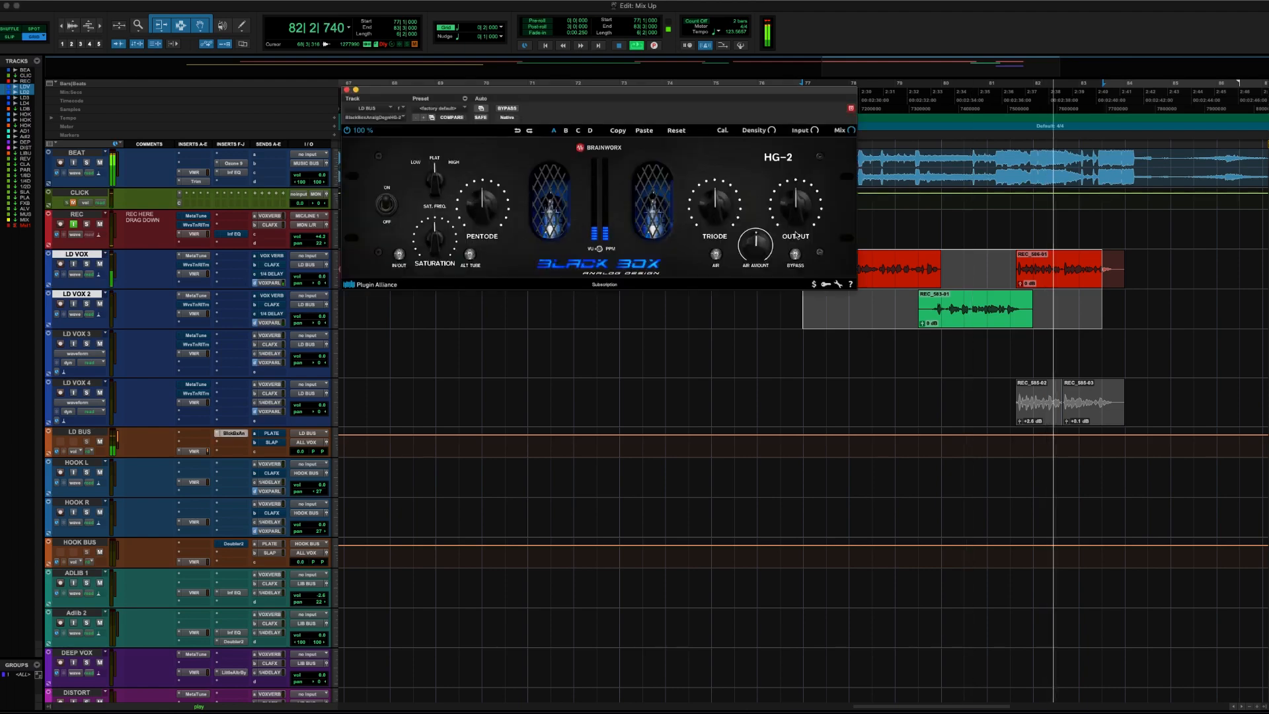
Engage the HG-2's In/Out and Alt Tube switches, and reduce its mix and output level
left_click(398, 254)
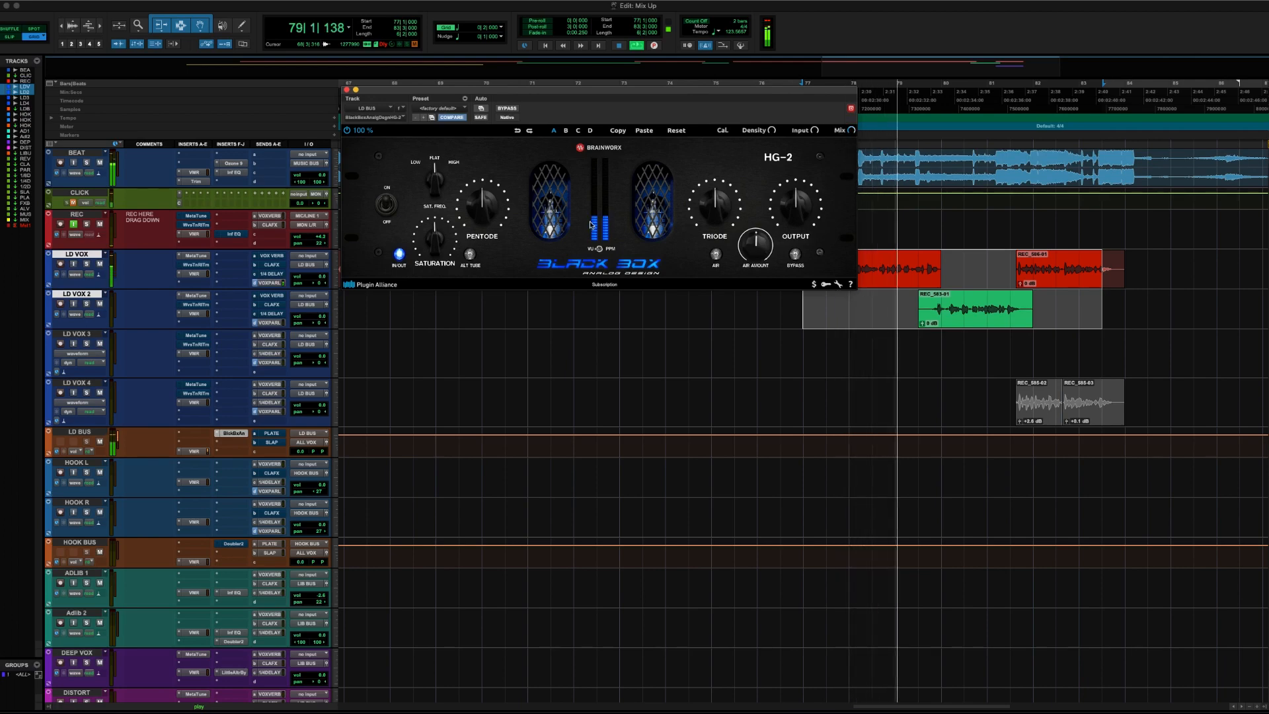
left_click(473, 259)
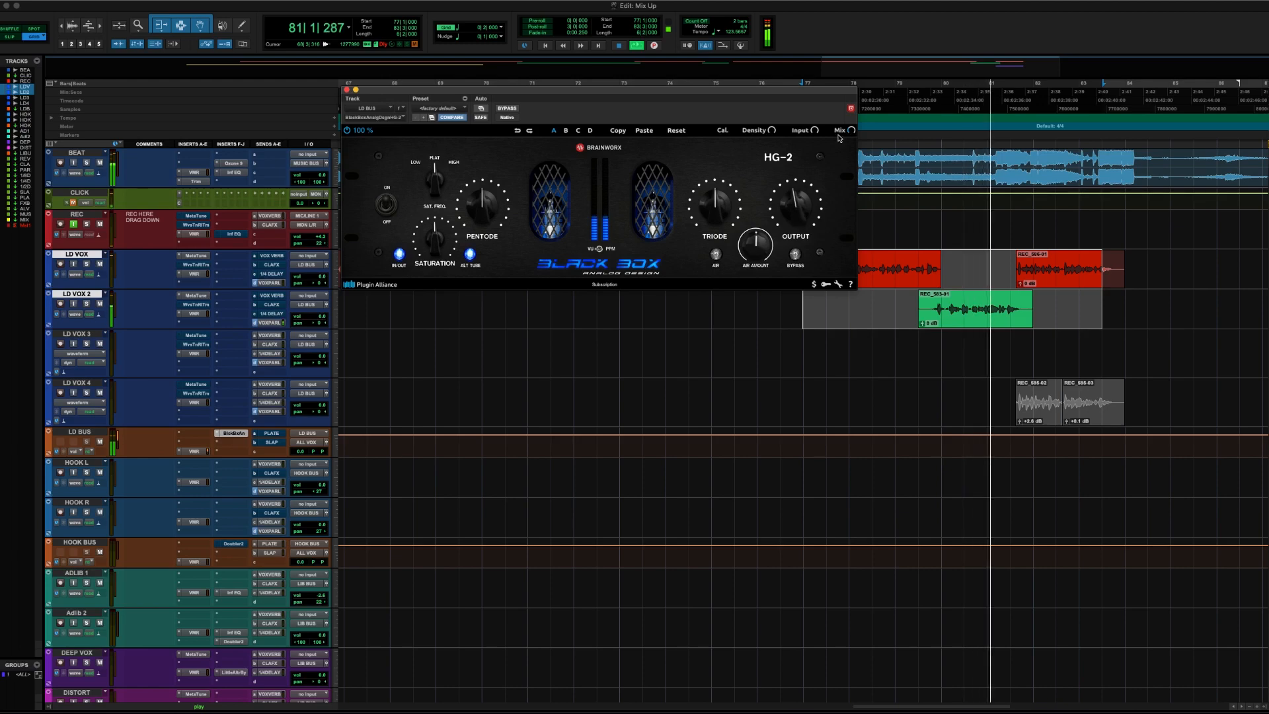
mouse_move(852, 131)
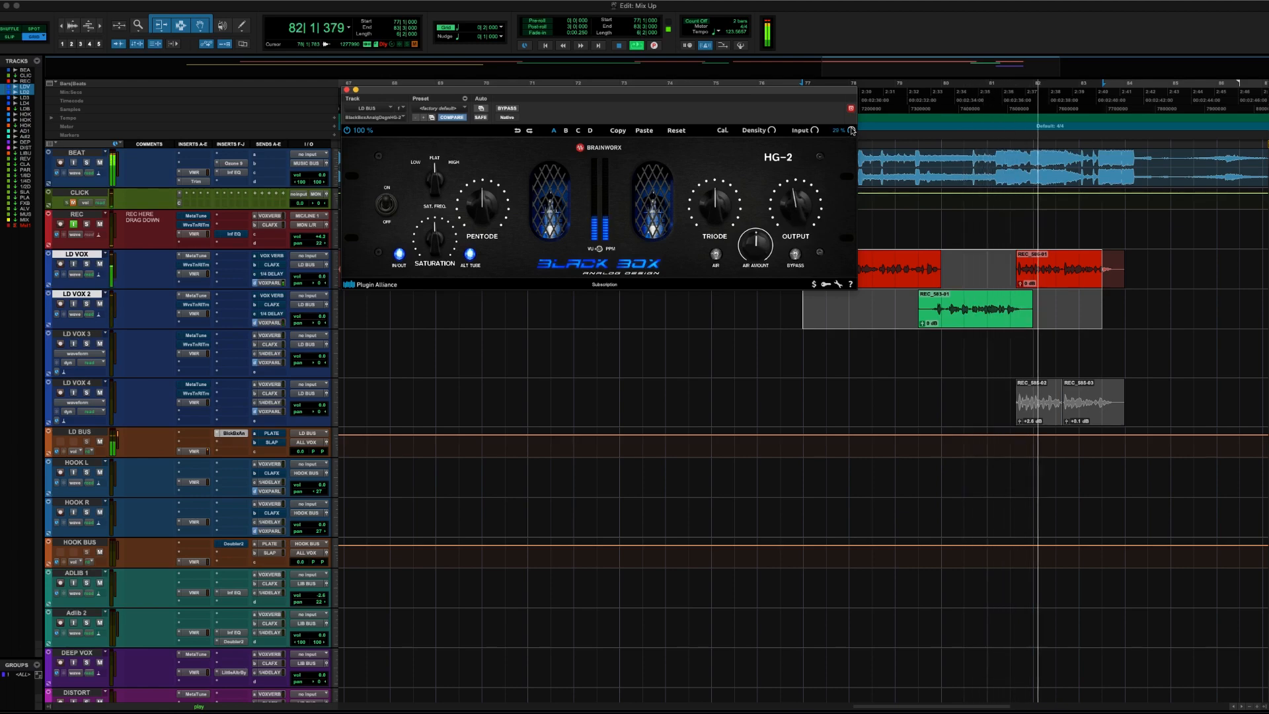
left_click_drag(792, 199, 792, 205)
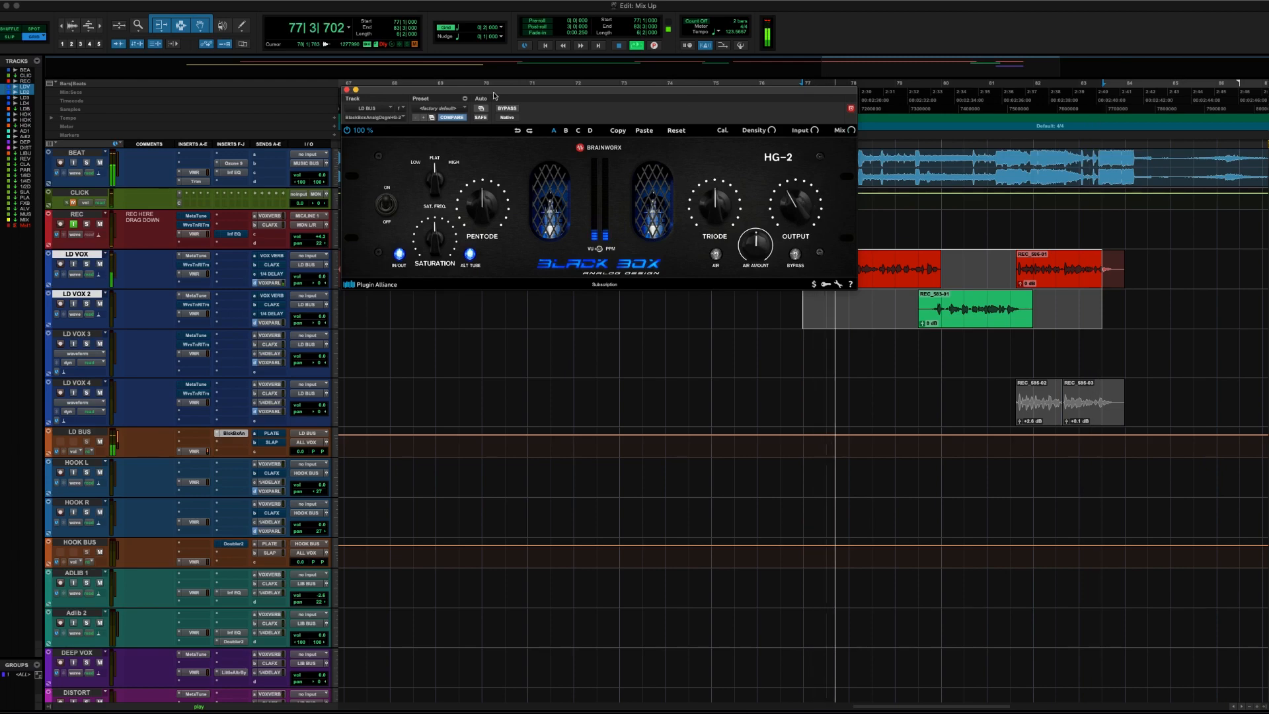
Compare the lead bus with the HG-2 disabled and enabled, and close the plug-in and stop playback
left_click(347, 131)
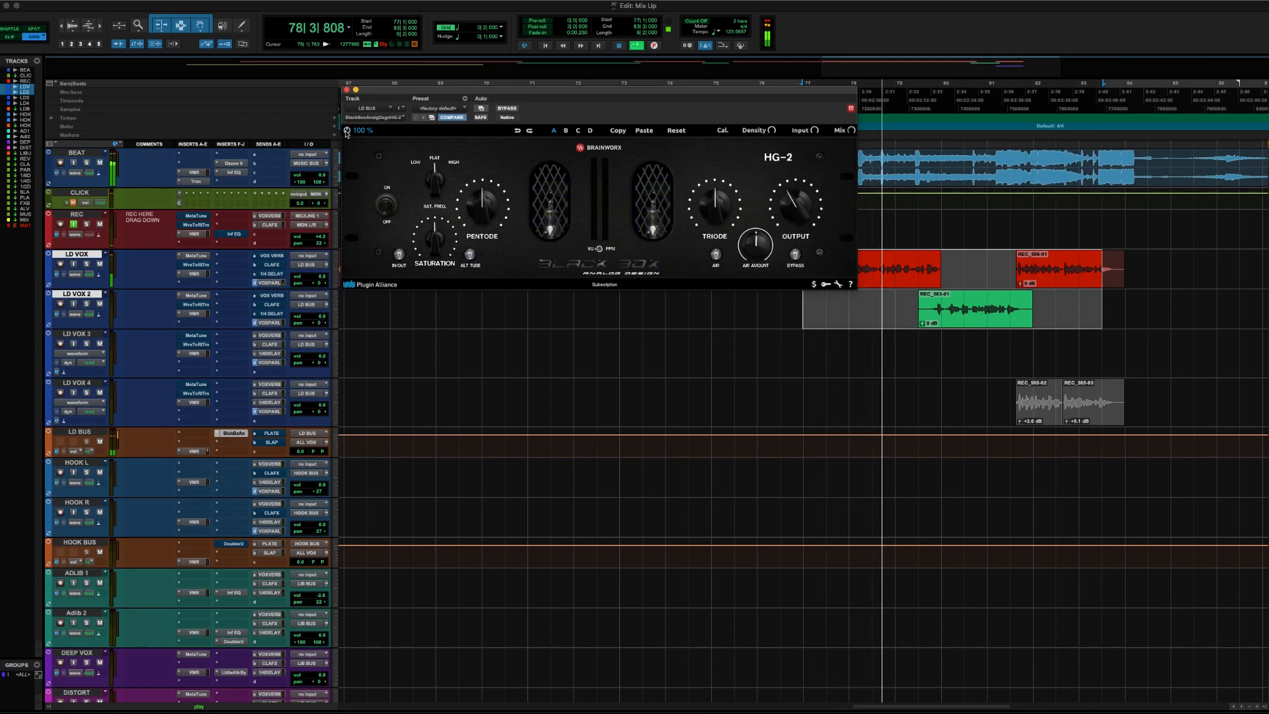
left_click(347, 131)
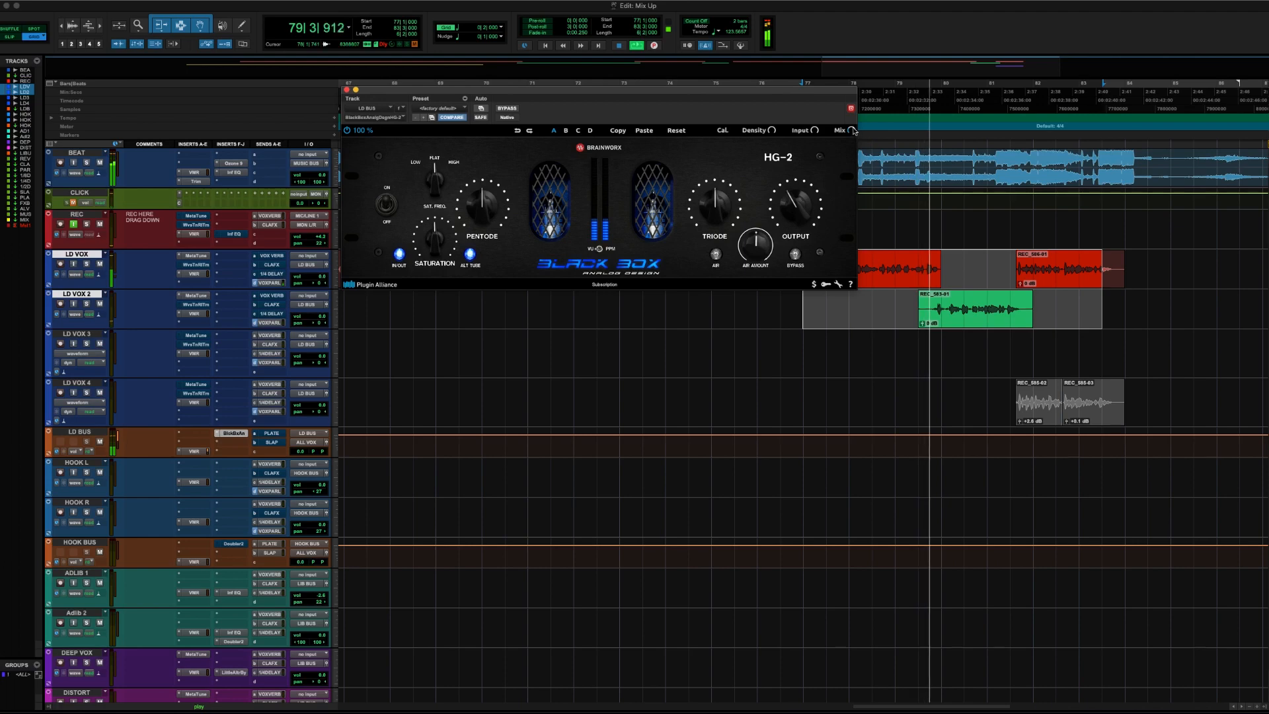
mouse_move(853, 131)
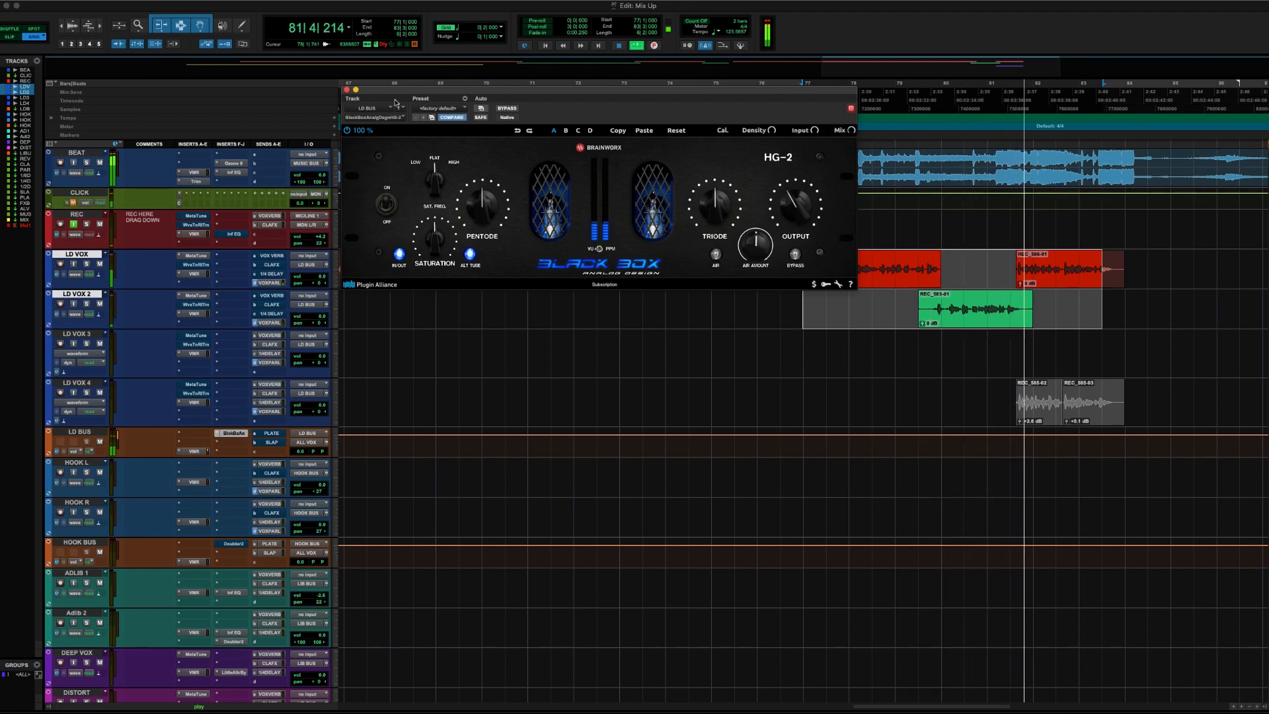
left_click(347, 91)
key("space")
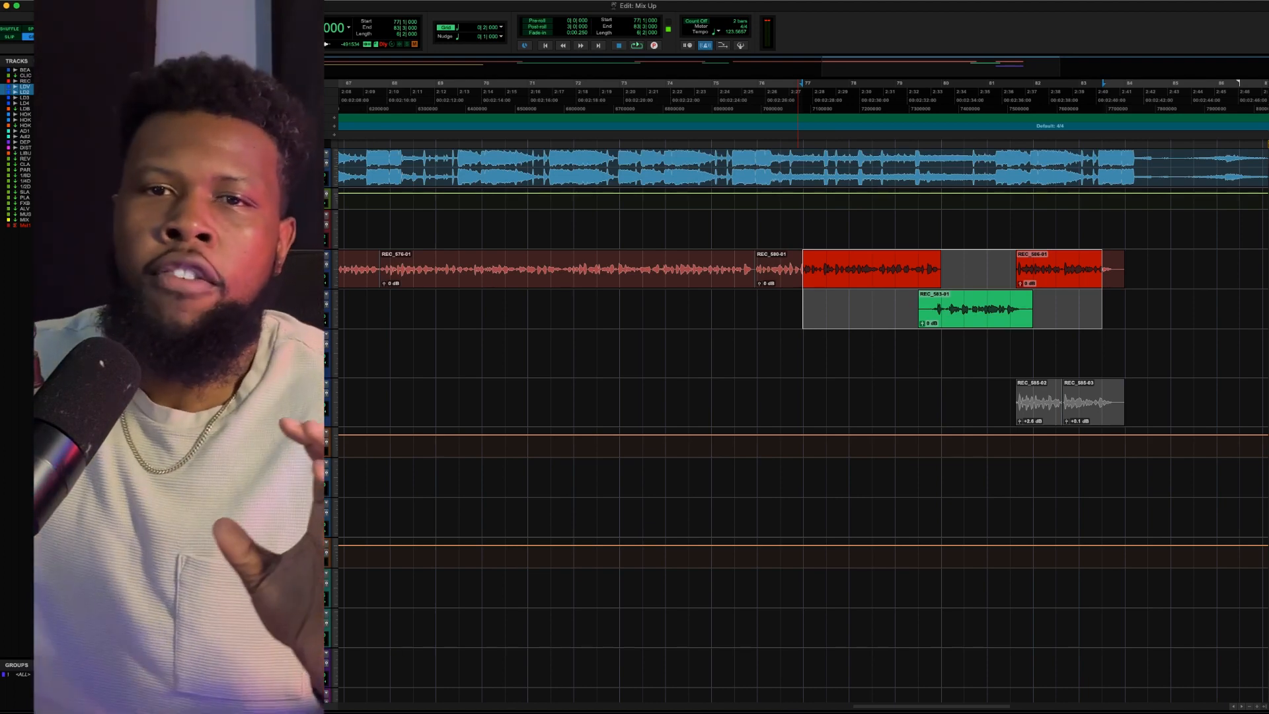
Reopen the HG-2 on the LD BUS, compare its saturation frequency settings during playback, choose Low and close the plug-in
left_click(198, 441)
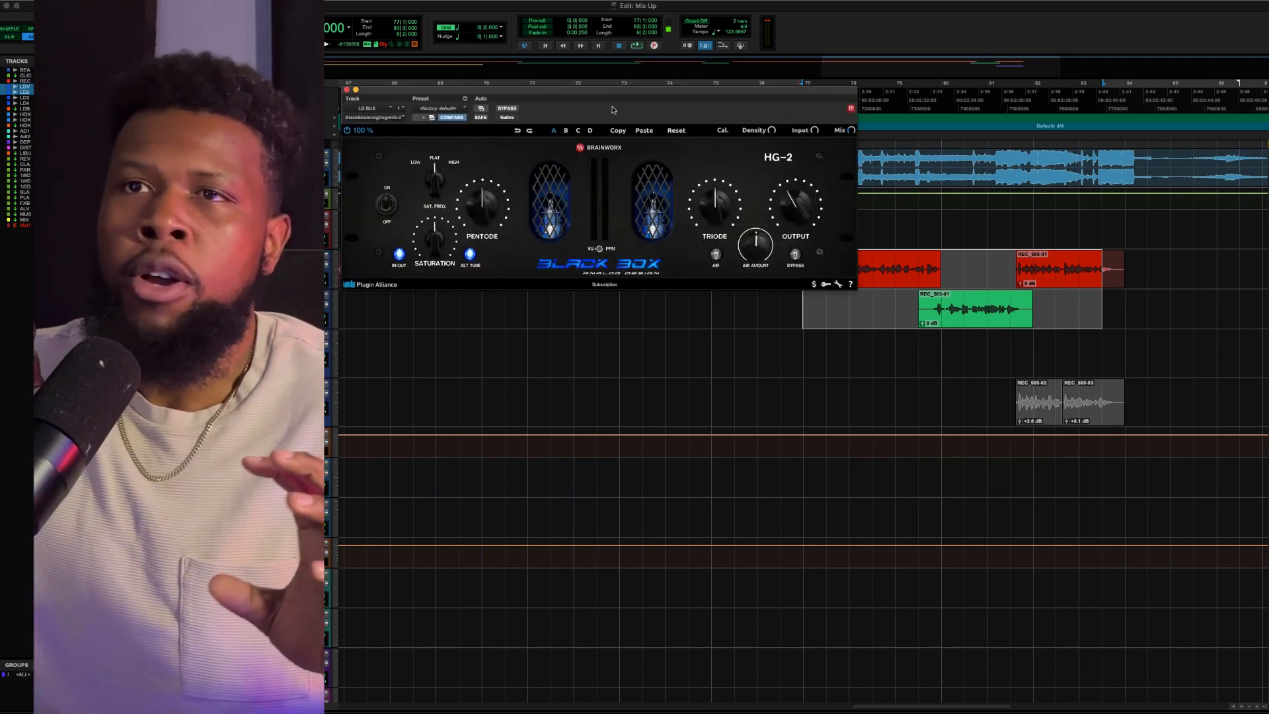
left_click_drag(613, 110, 852, 92)
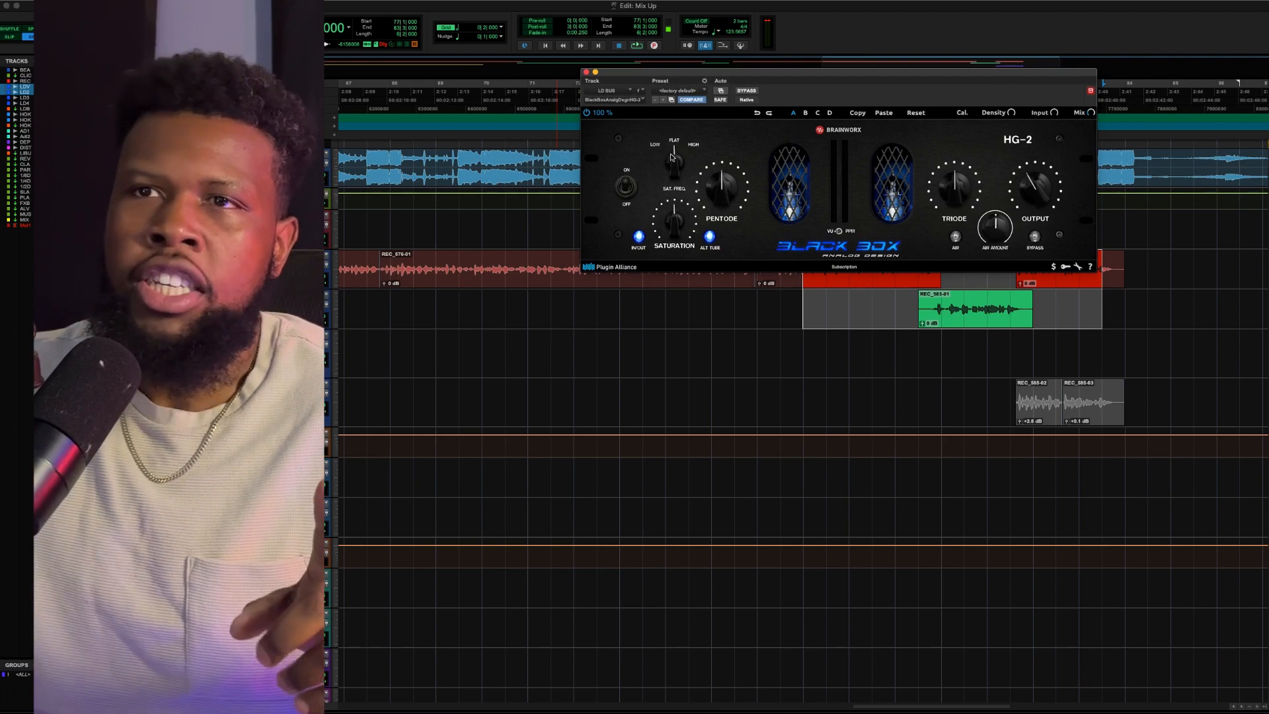
left_click_drag(671, 157, 668, 150)
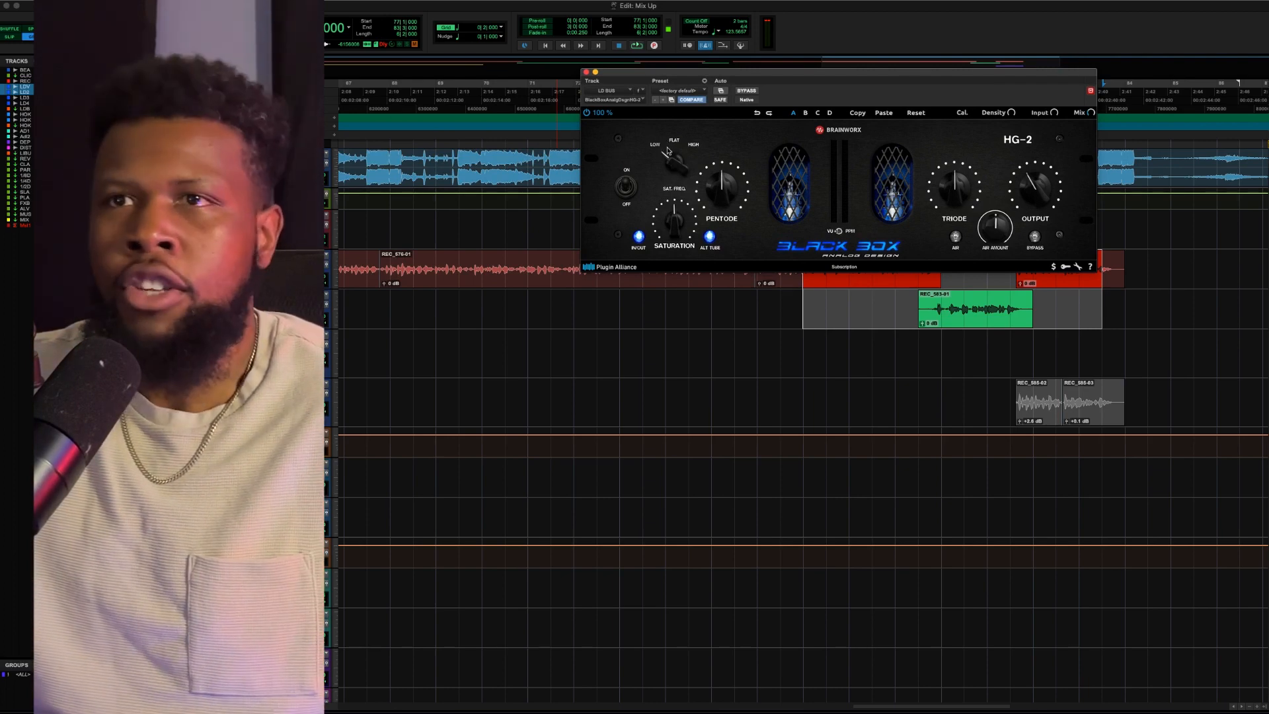
key("space")
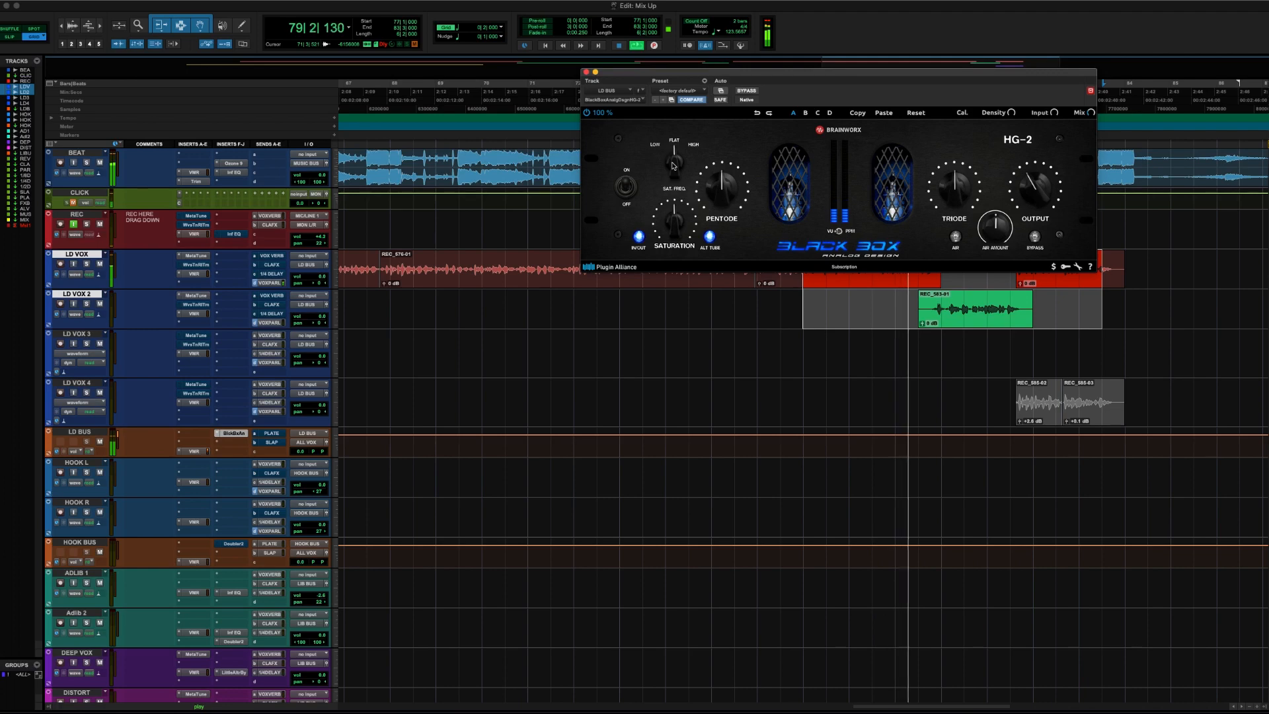
key("space")
left_click_drag(673, 165, 671, 204)
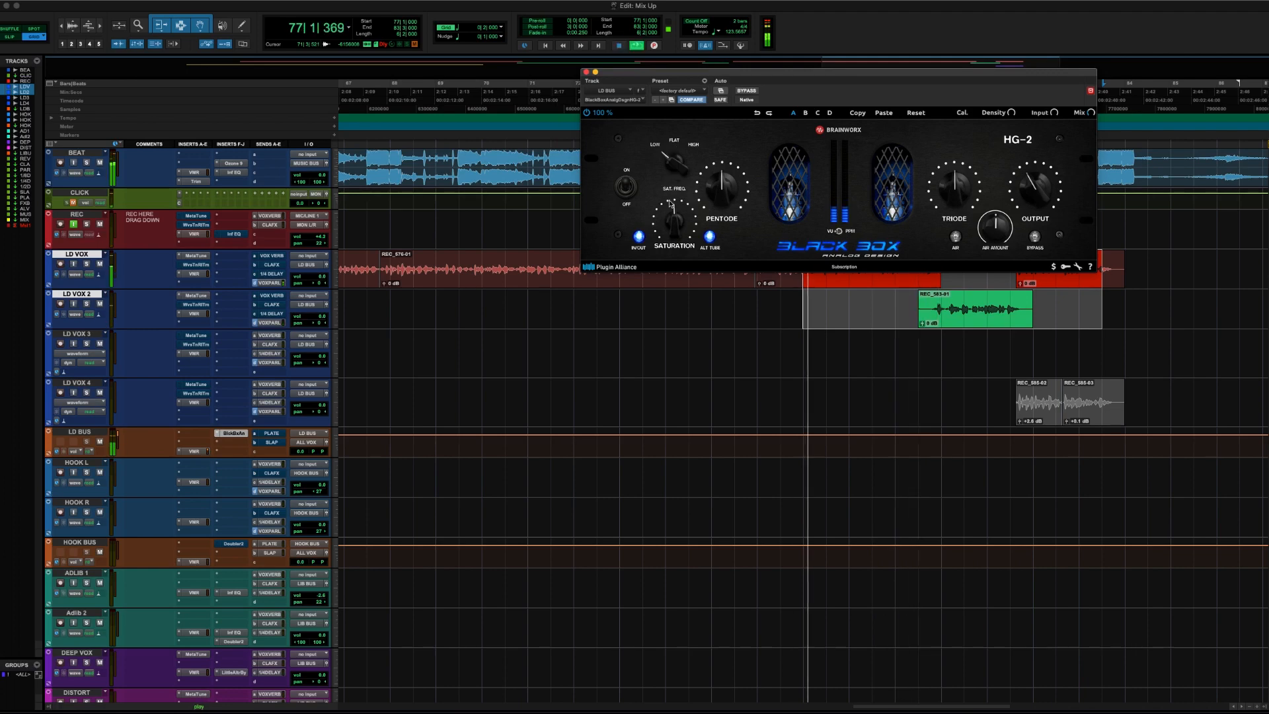
left_click(585, 72)
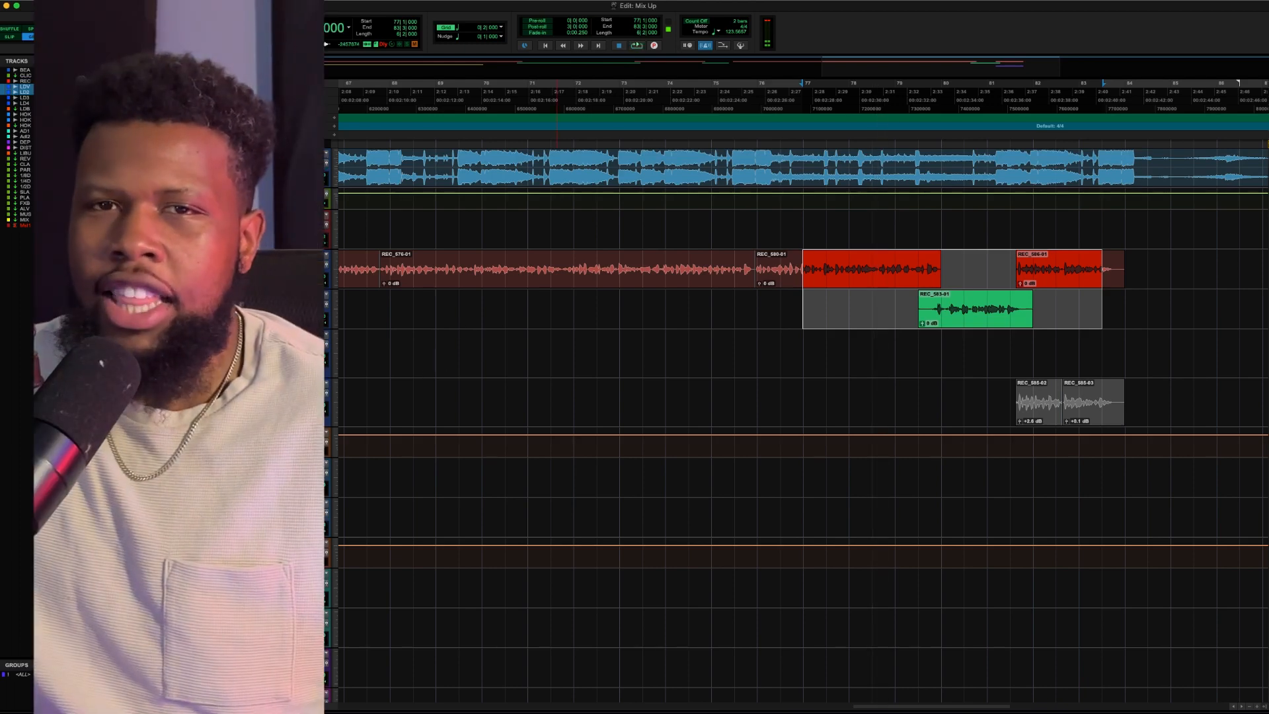
Insert Infinity EQ after the HG-2 on the LD BUS track and start playback
left_click(264, 444)
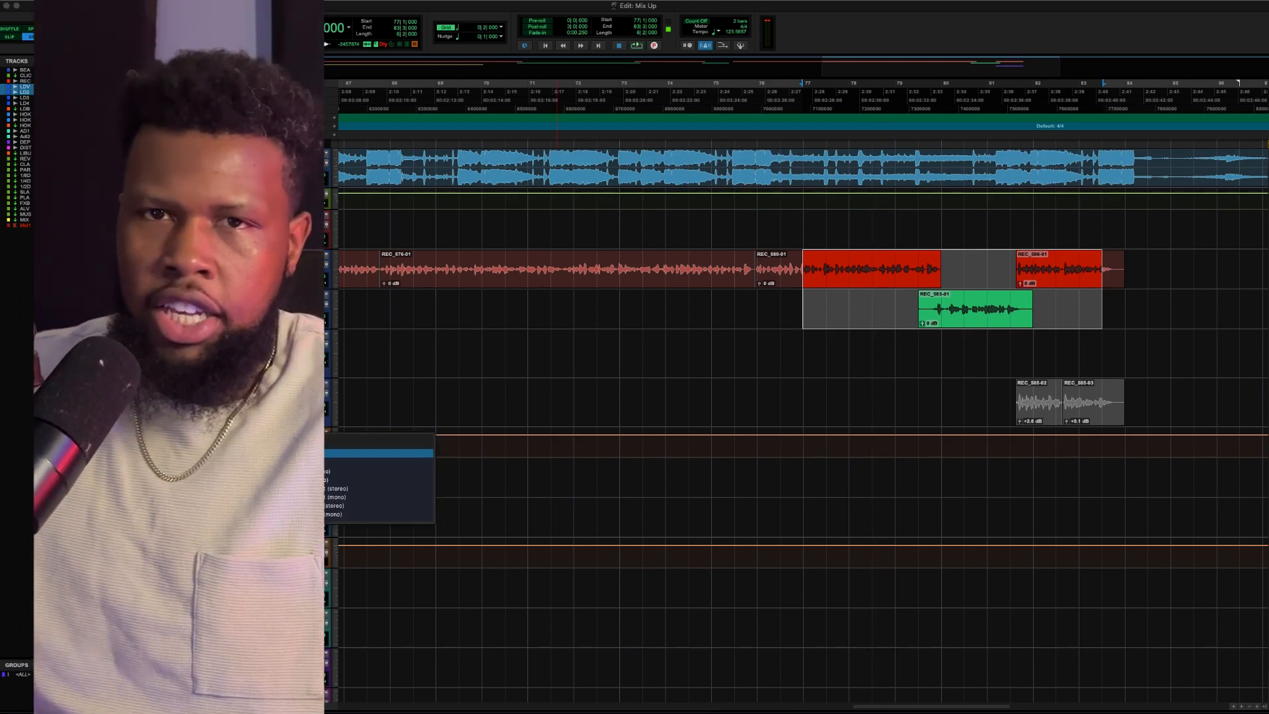
left_click(298, 454)
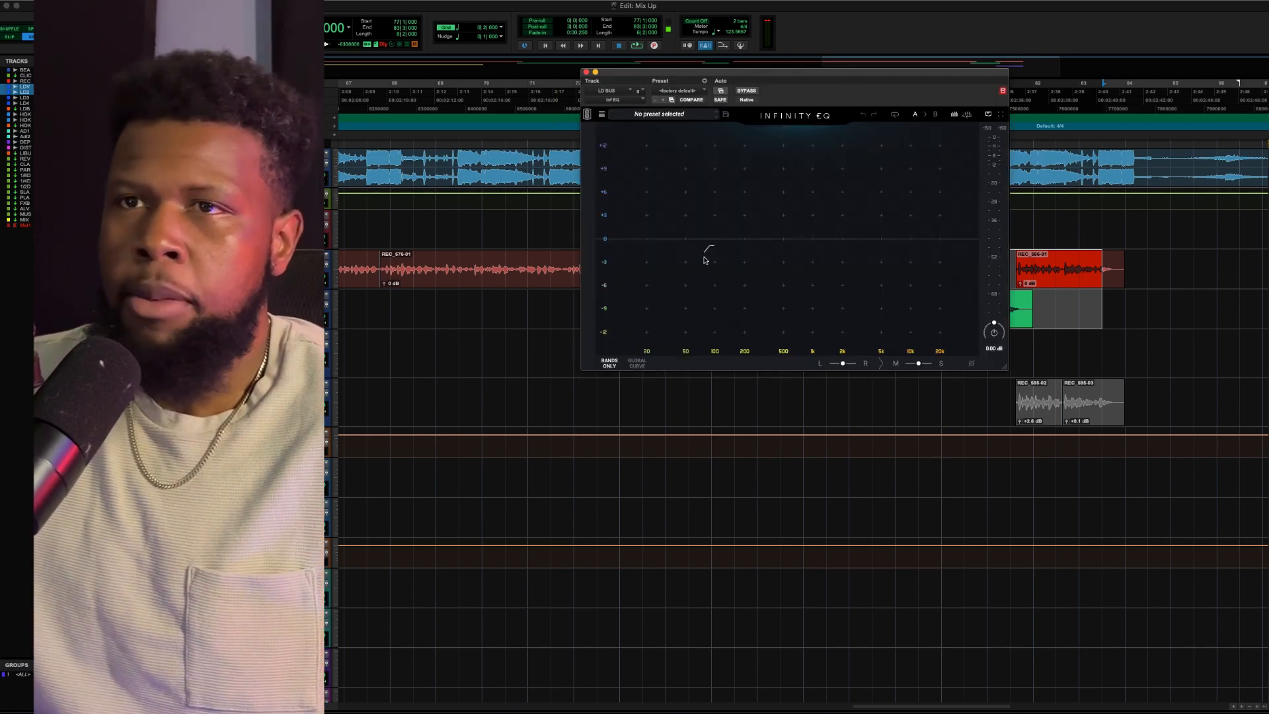
key("space")
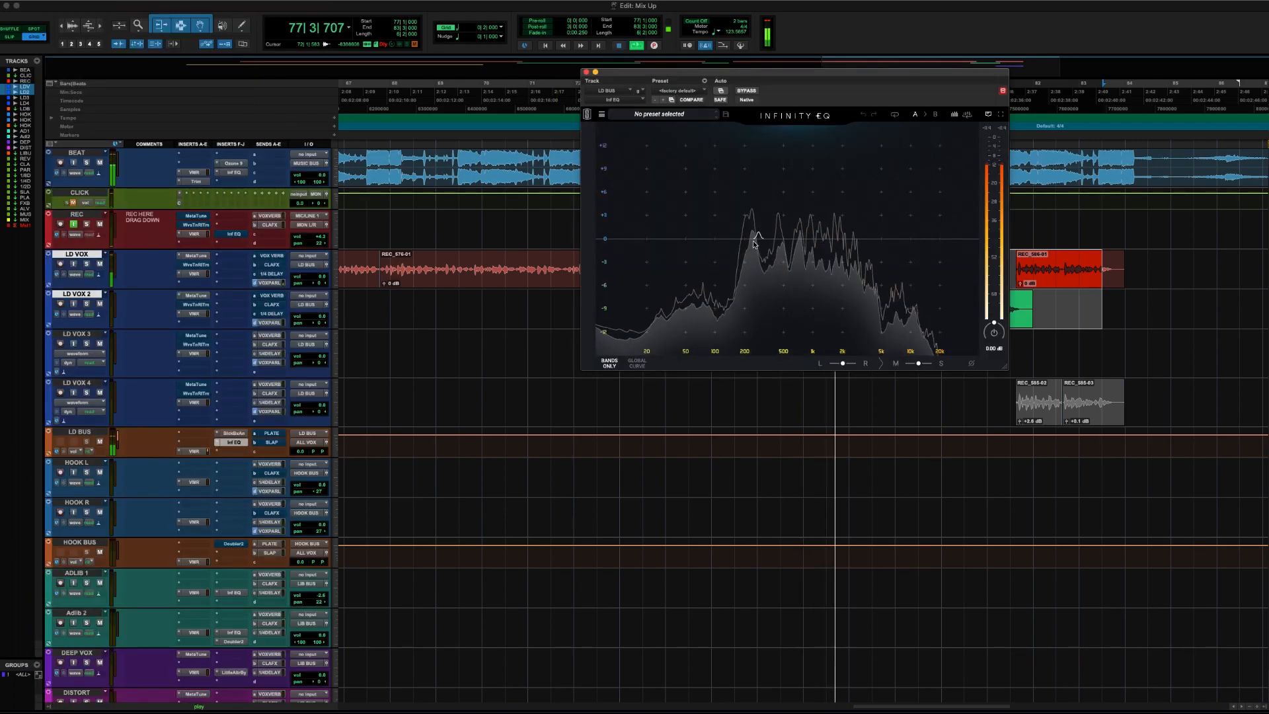
Sweep a boosted Infinity EQ band to 475 Hz, audition it soloed, cut it to about -1.4 dB and bypass the EQ to compare
left_click(754, 243)
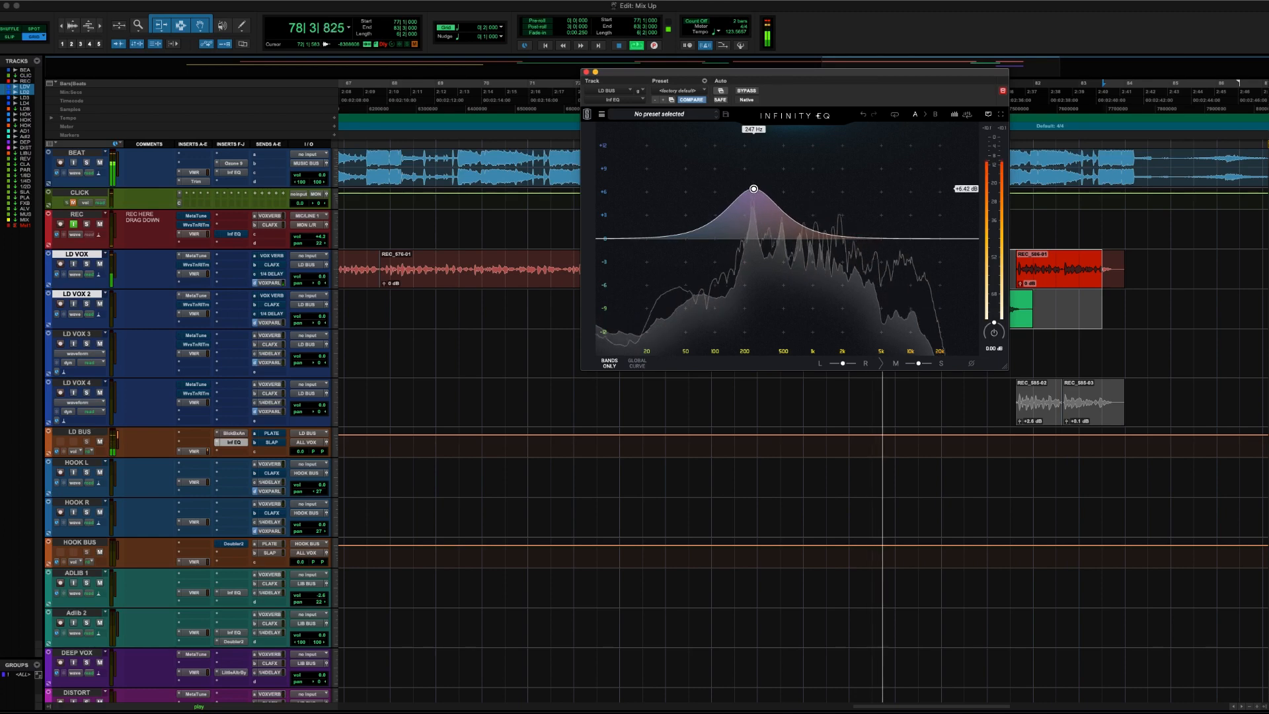
left_click_drag(753, 180, 749, 176)
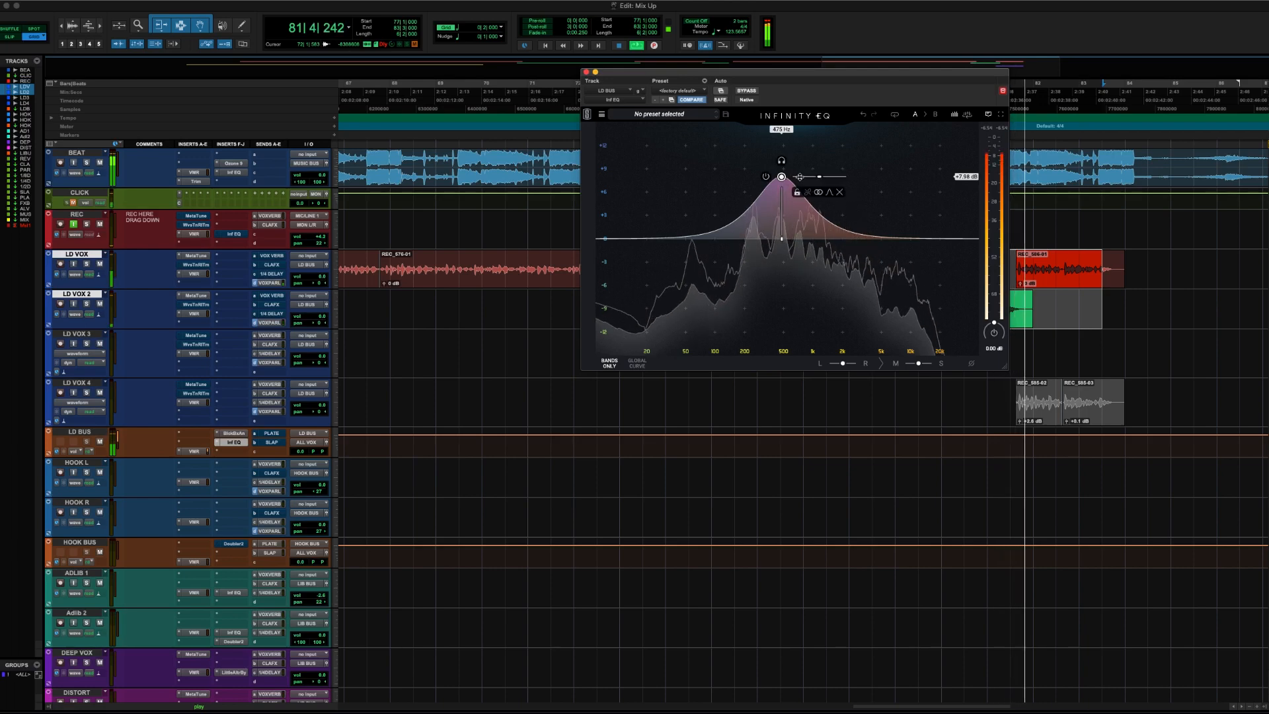
left_click(781, 160)
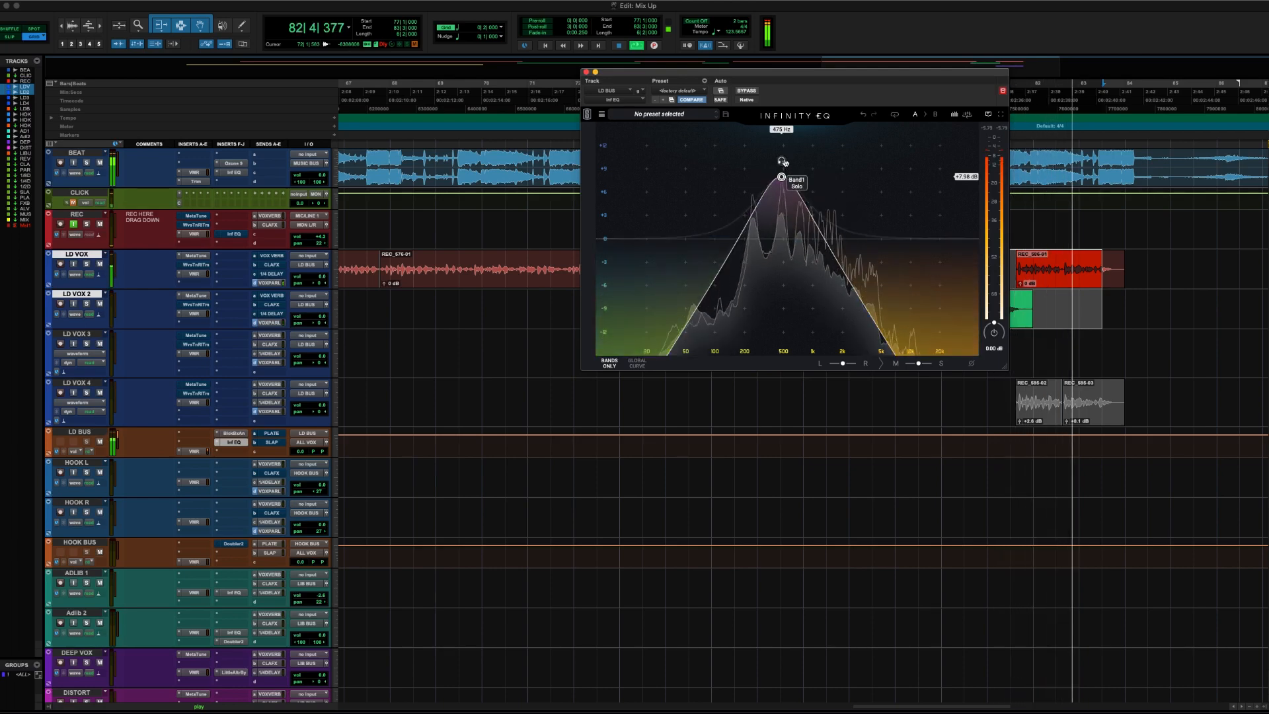
left_click(782, 161)
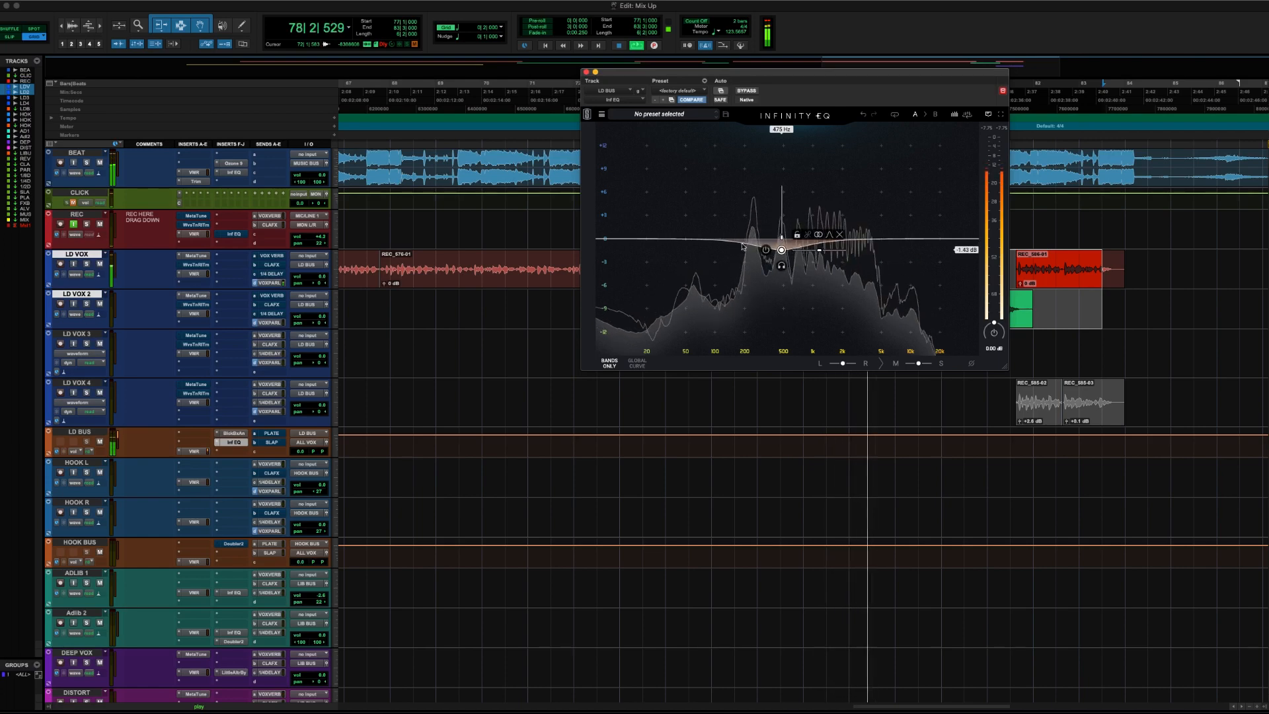
left_click(746, 92)
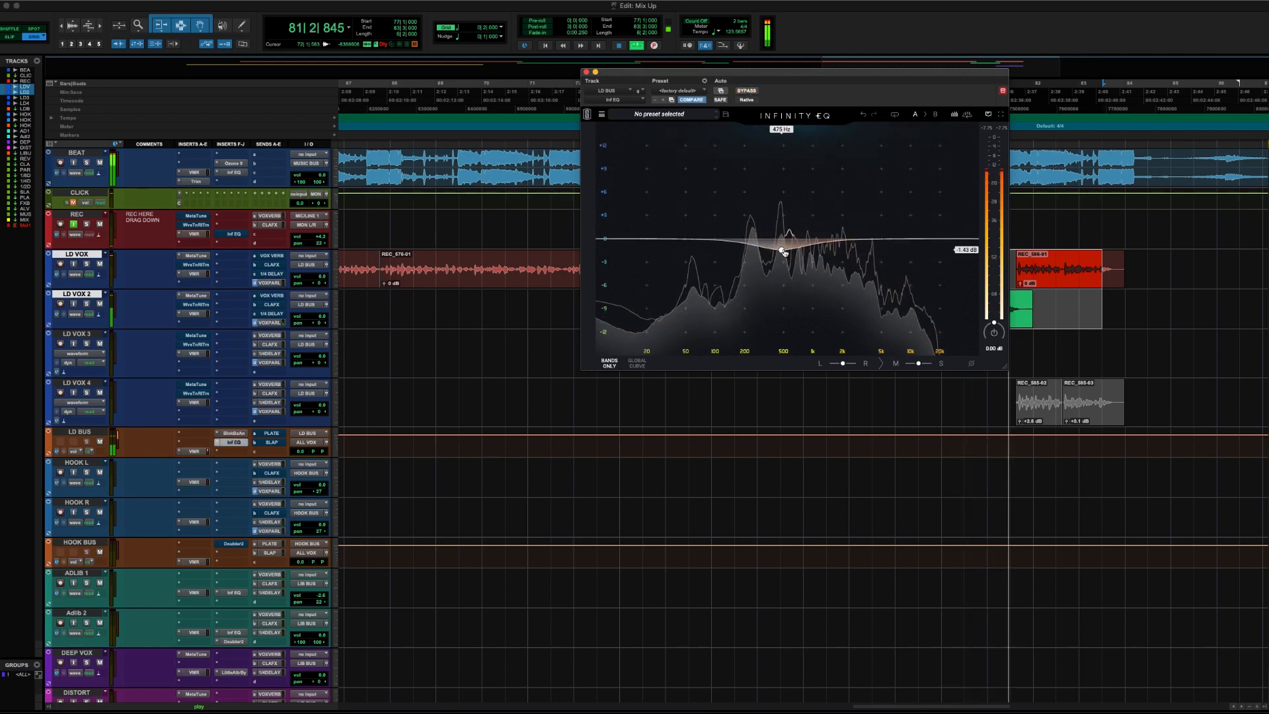
Move the Infinity EQ cut band to about 353 Hz, and close the plug-in and stop playback
left_click_drag(783, 252, 769, 250)
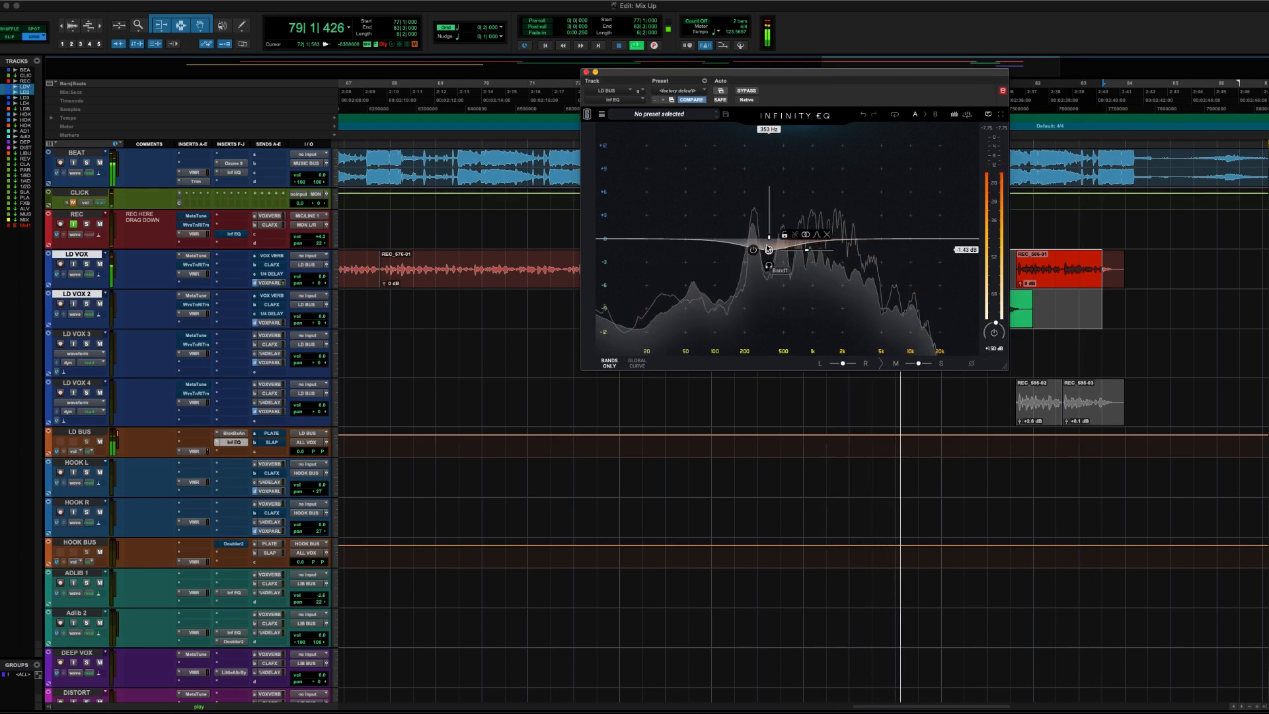
left_click(586, 72)
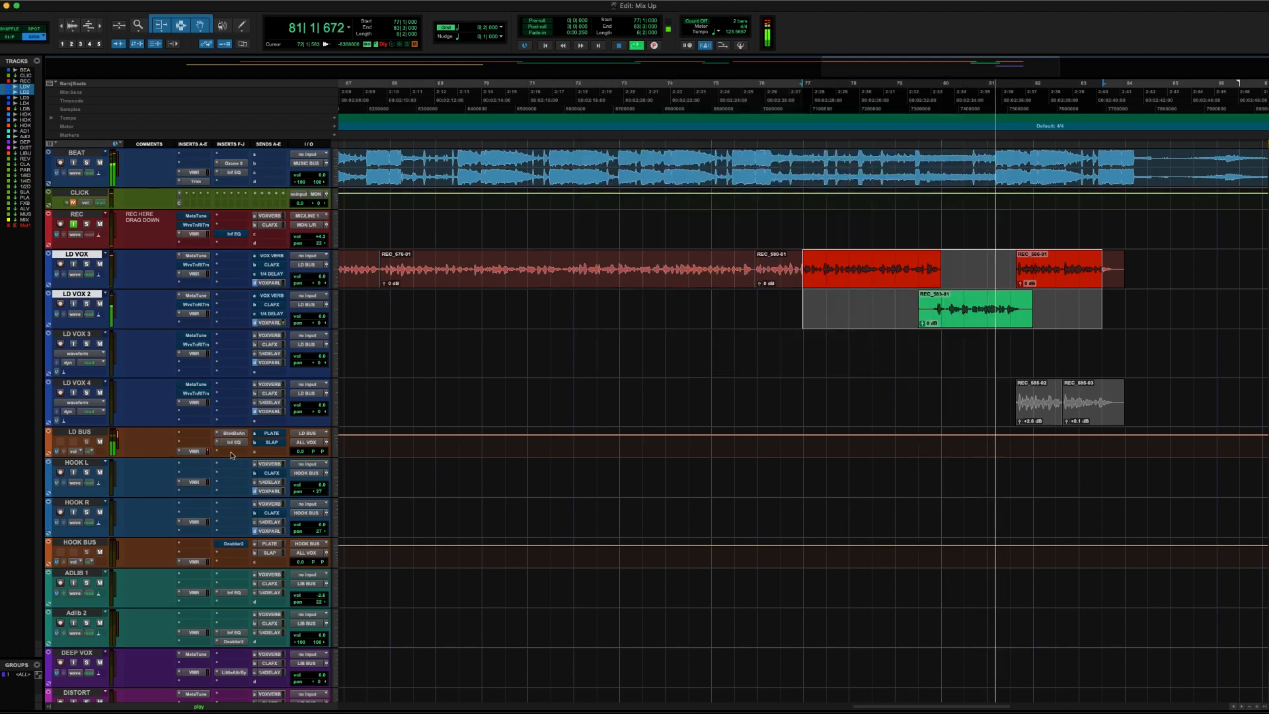
key("space")
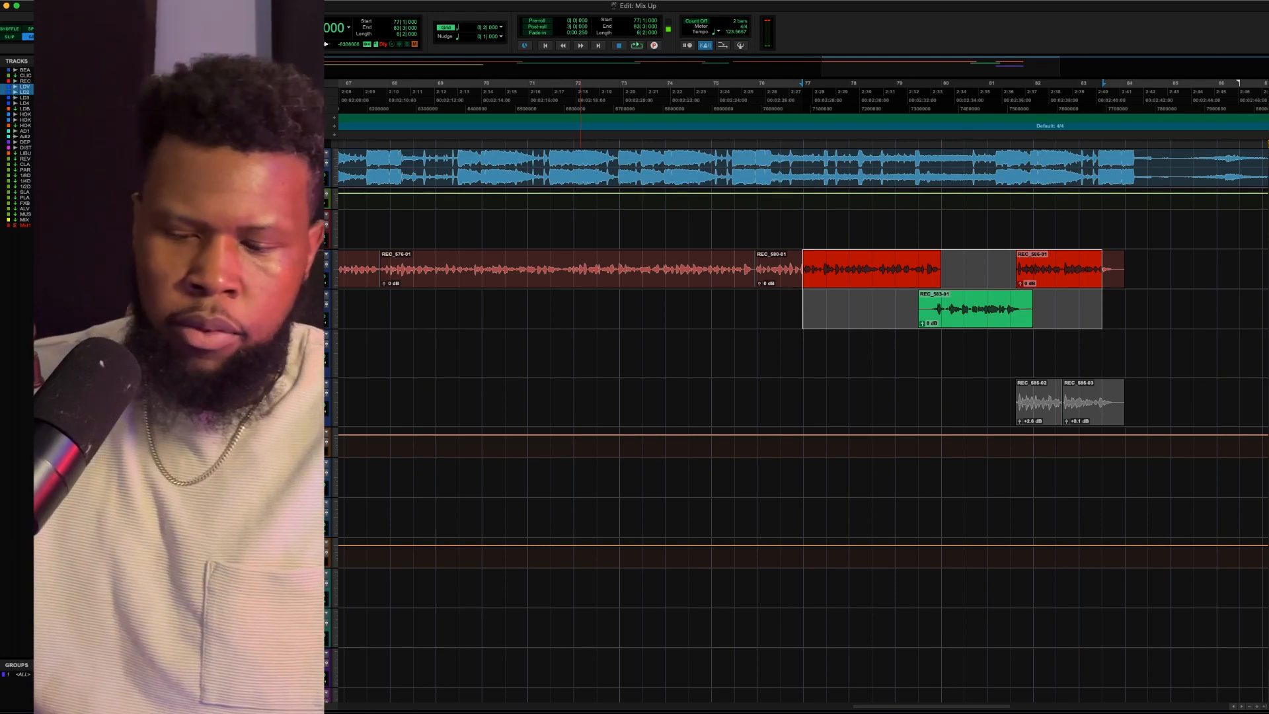
Insert Renaissance Vox after Infinity EQ on the LD BUS track and start playback
left_click(231, 452)
left_click(264, 462)
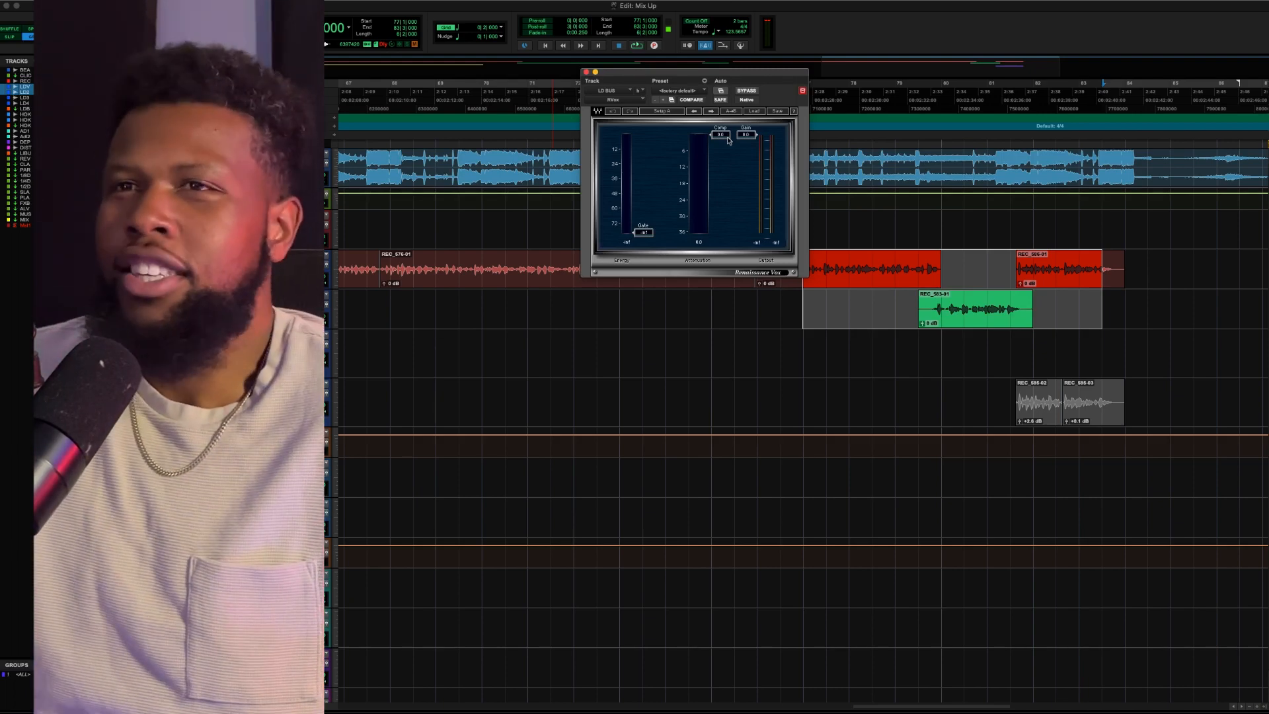
key("space")
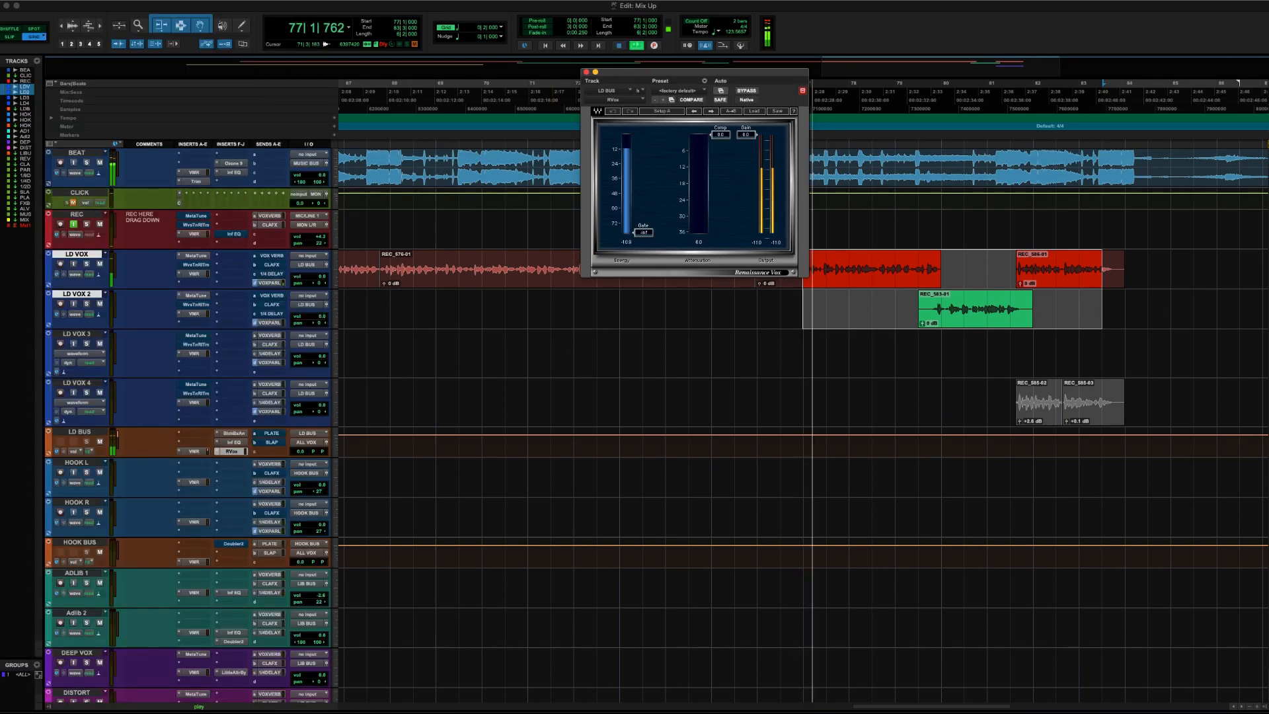
Lower the Renaissance Vox compression threshold slightly, fine-tune its gain by ear, and close the plug-in and stop playback
mouse_move(721, 135)
left_mouse_down()
mouse_move(720, 147)
mouse_move(751, 151)
mouse_move(721, 145)
left_mouse_up()
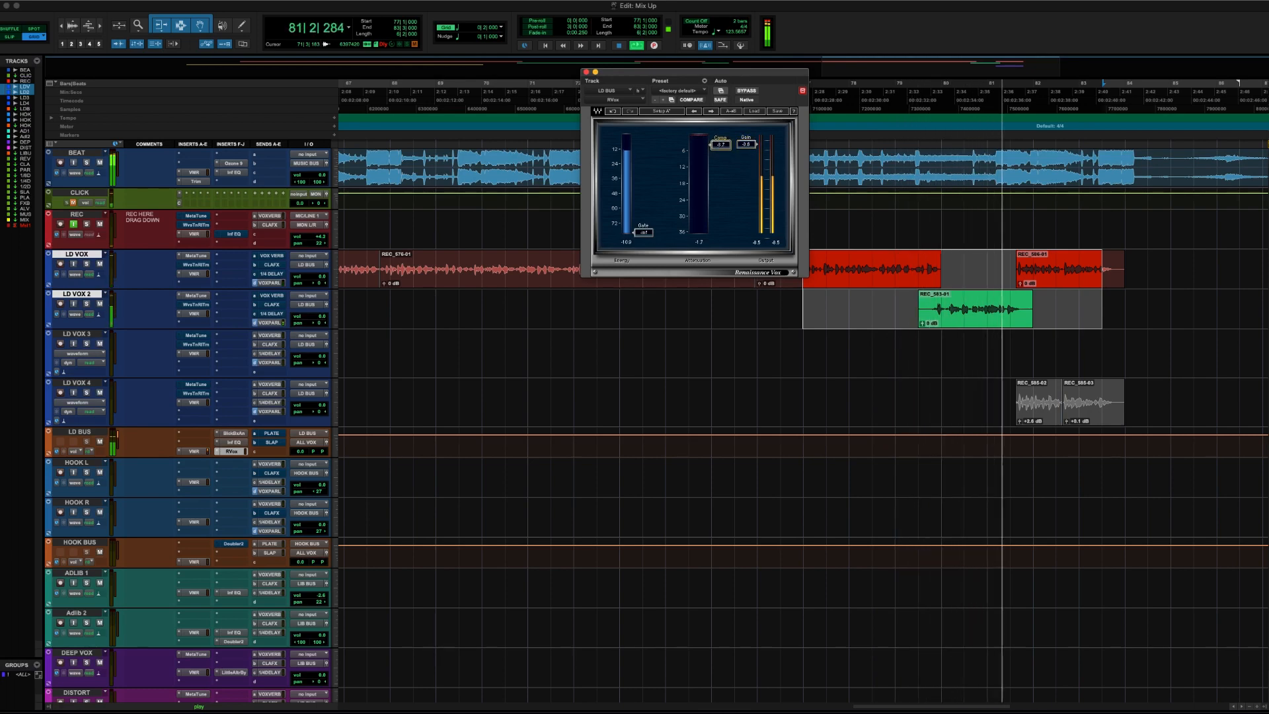
left_click_drag(749, 145, 749, 143)
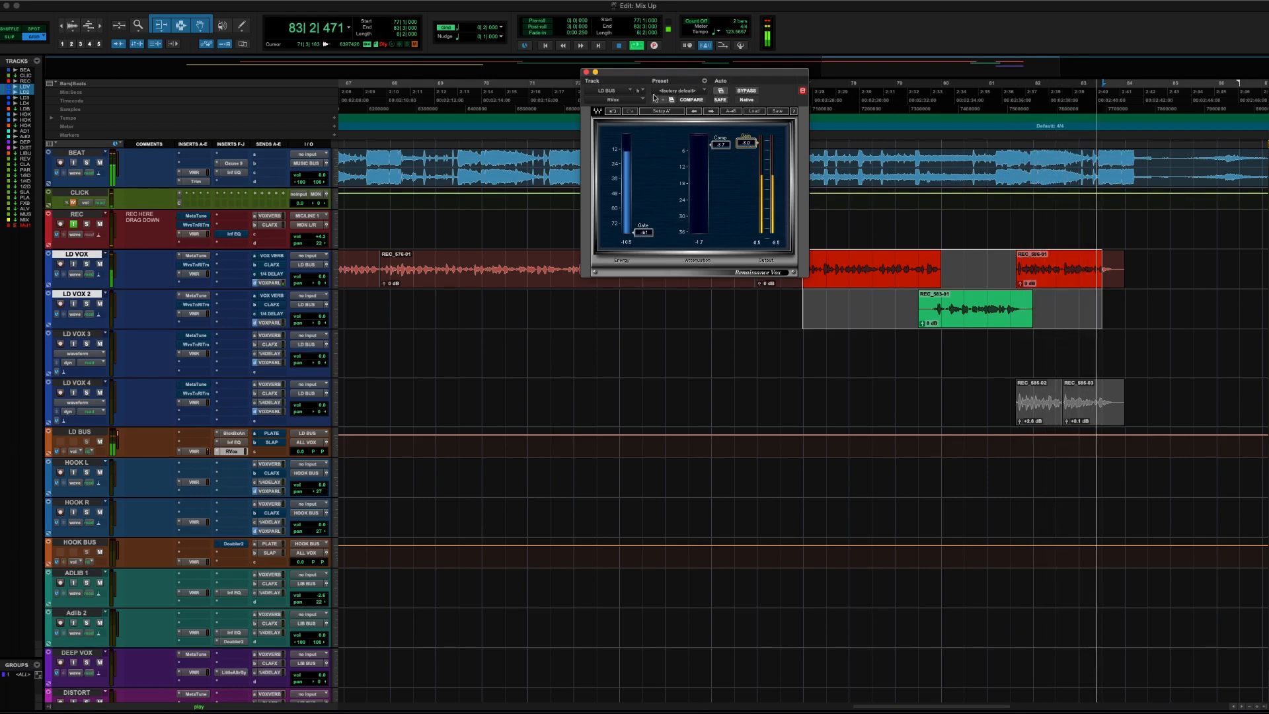
left_click(586, 72)
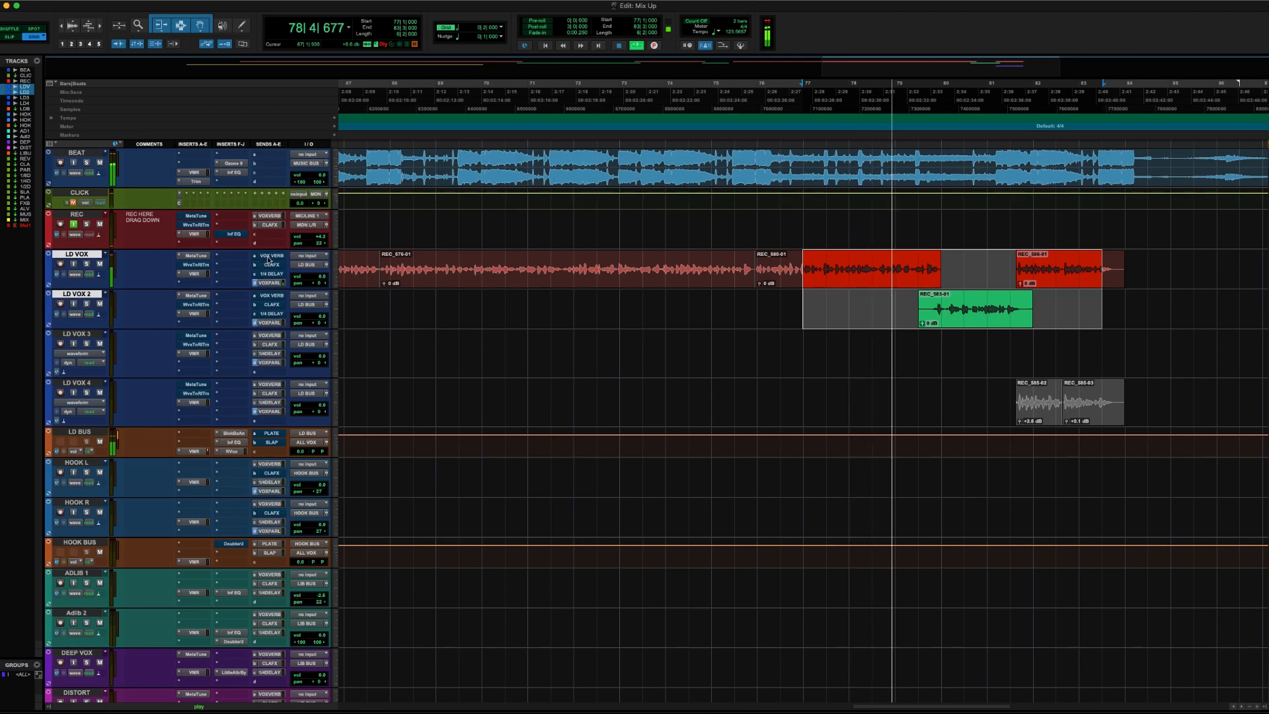
key("space")
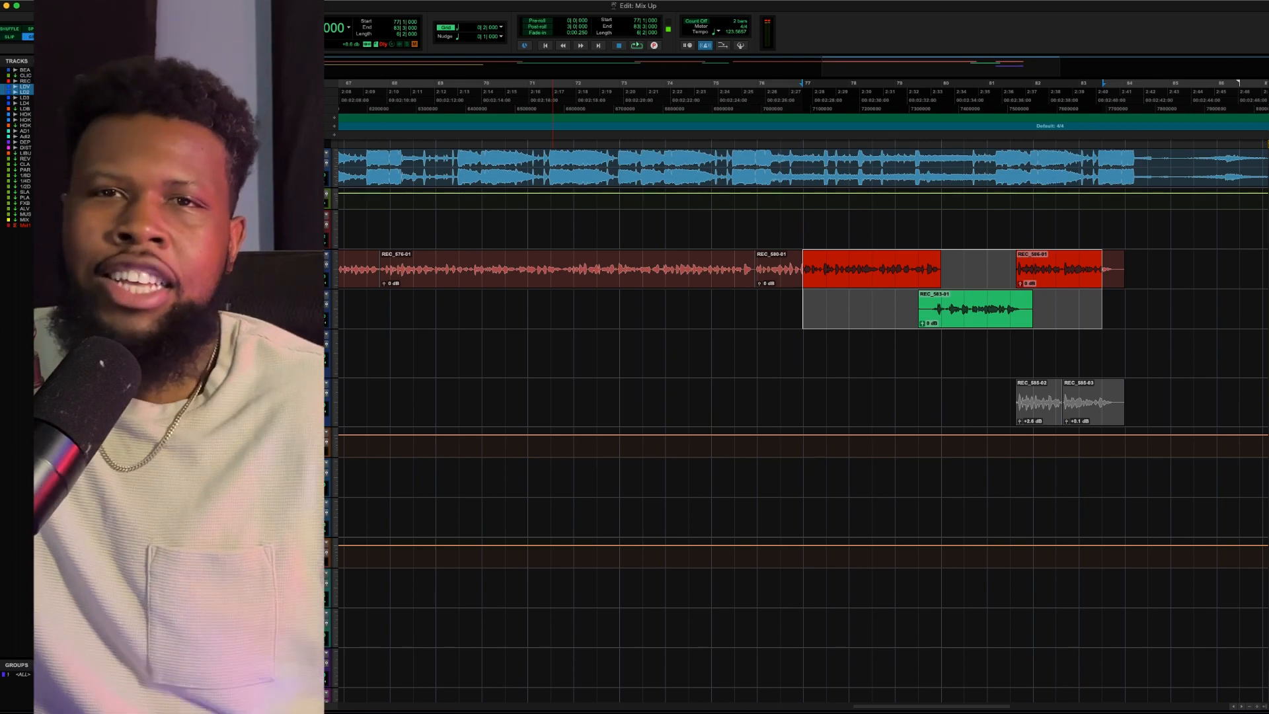
Open Verbsuite Classics on the REVERB track and audition the plate reverb during playback
scroll(228, 557, "down", 1)
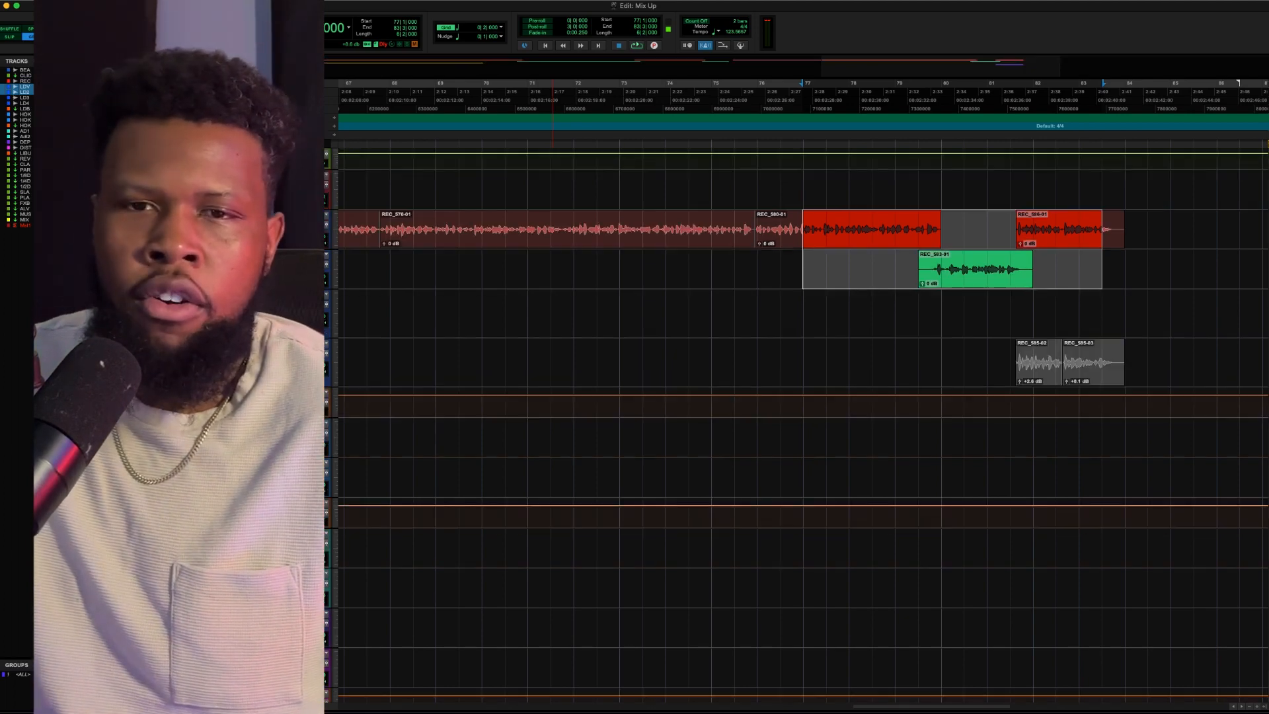
key("space")
scroll(229, 558, "down", 5)
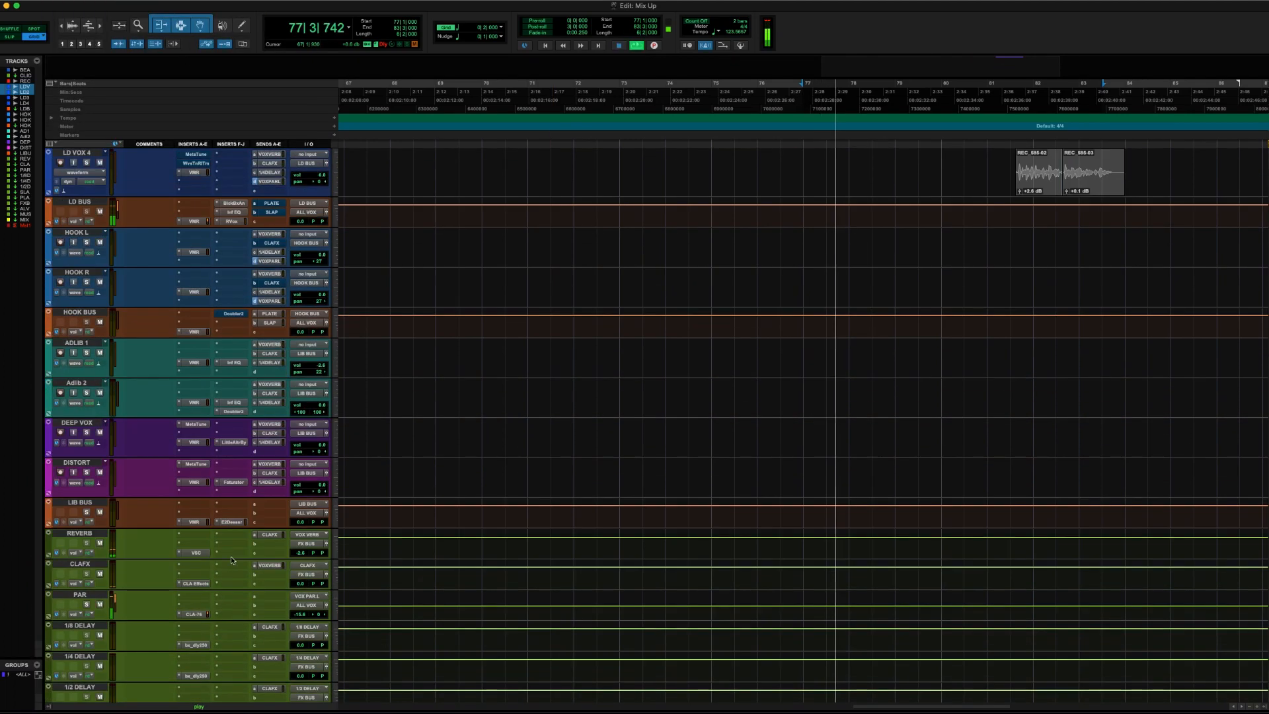
left_click(196, 552)
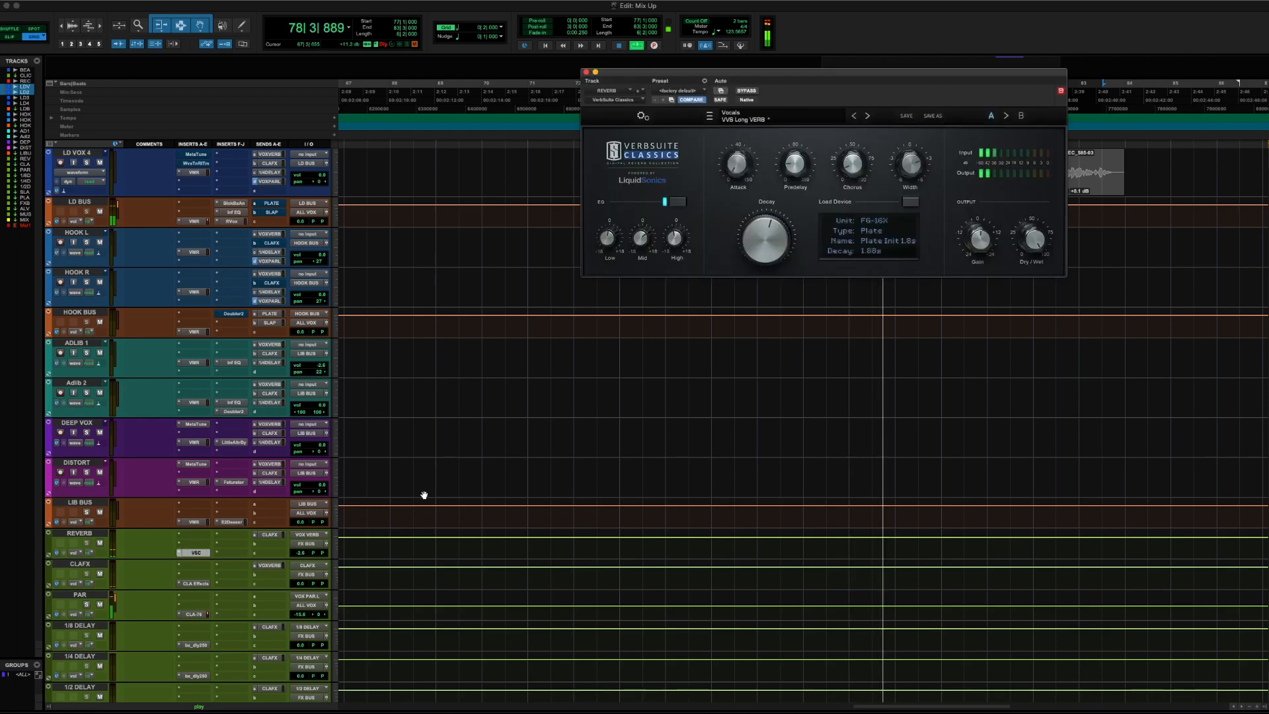
key("space")
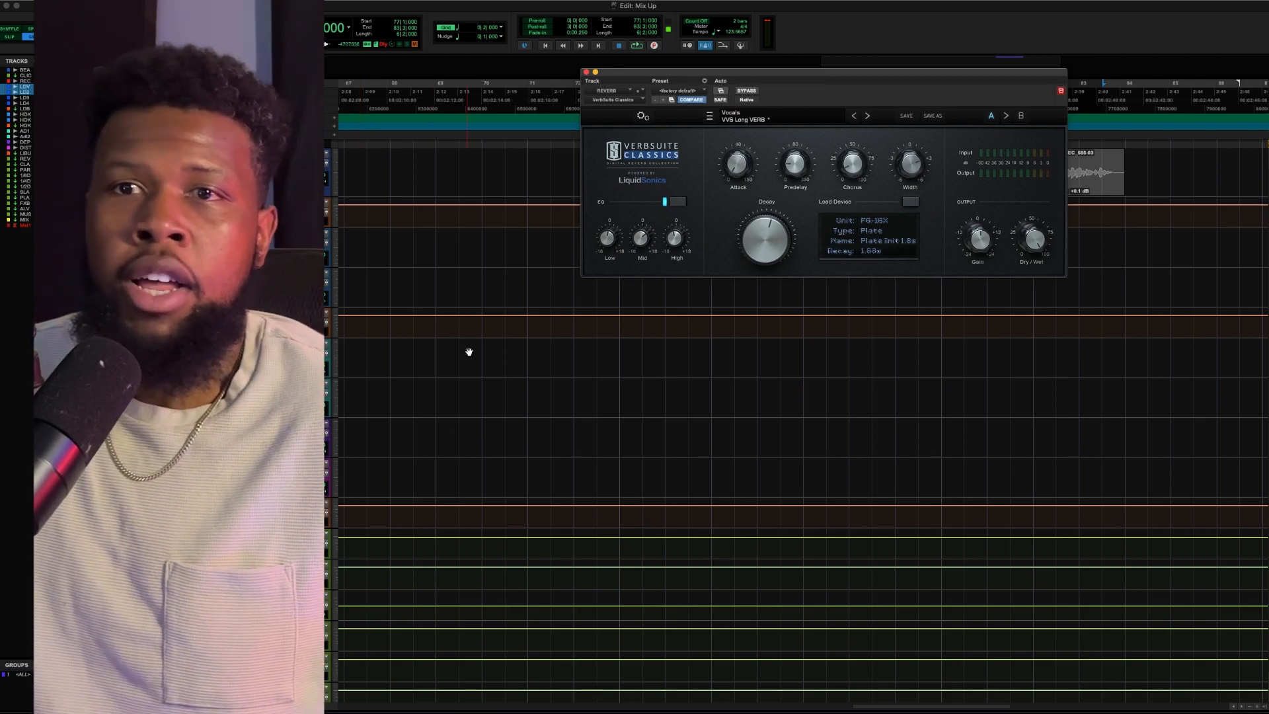
Shorten the Verbsuite Classics decay to about 858 ms while auditioning the reverb in the mix
key("space")
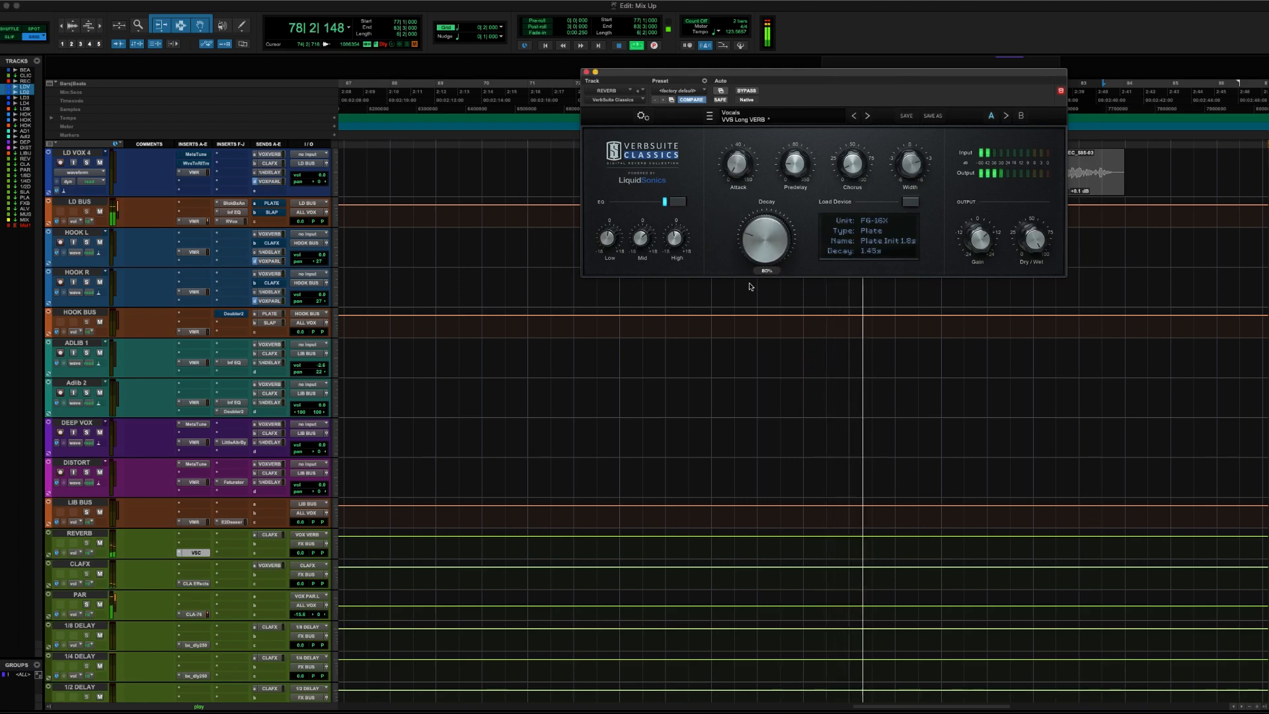
key("space")
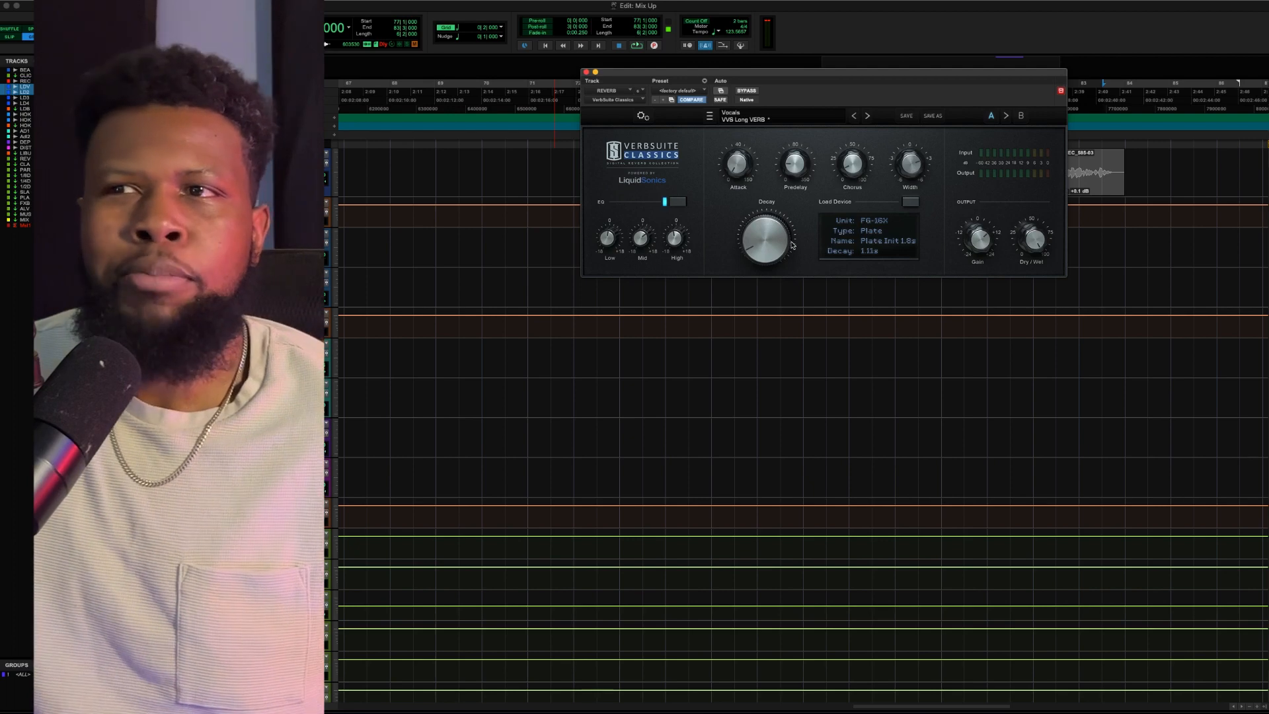
mouse_move(781, 250)
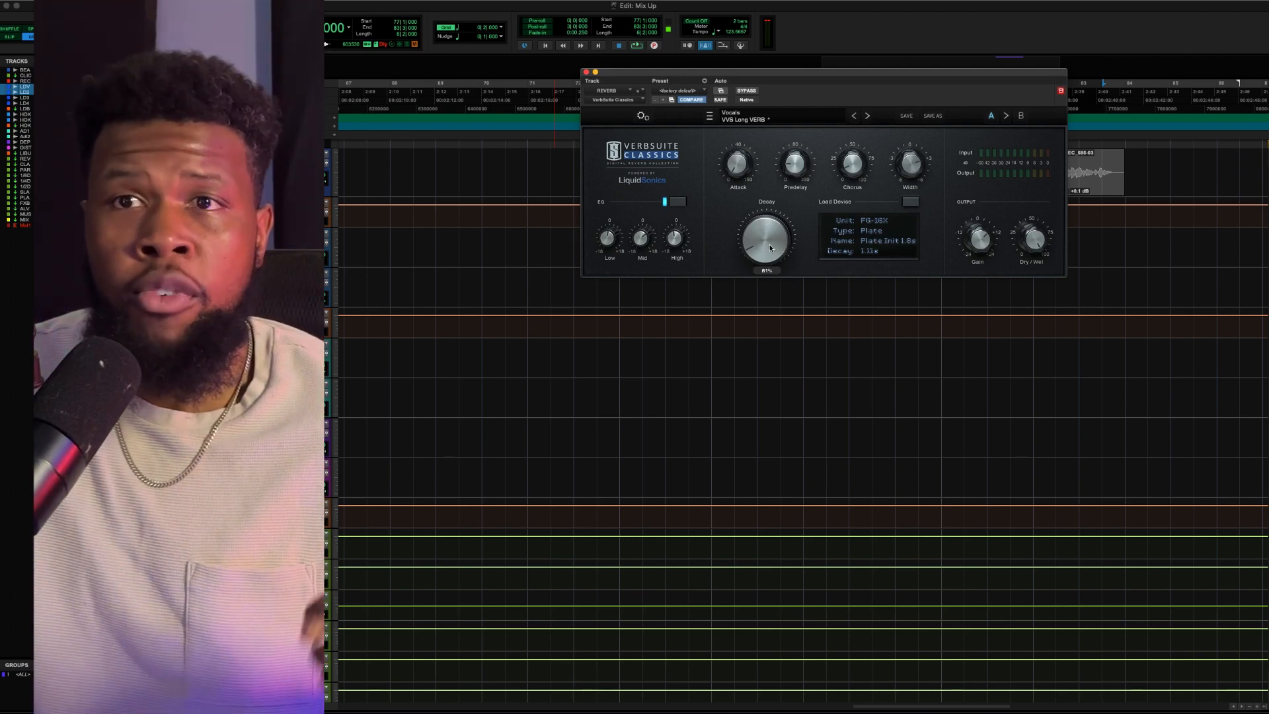
left_click_drag(781, 250, 770, 258)
key("space")
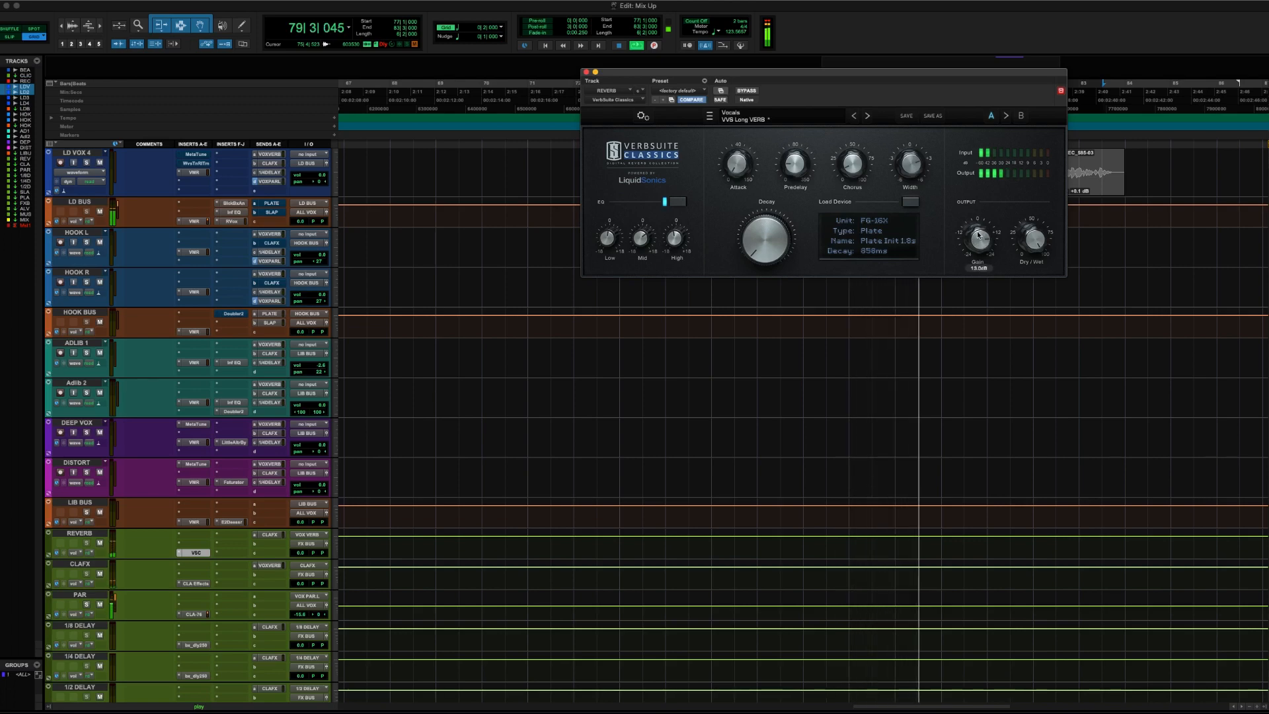
Adjust the Verbsuite Classics output gain, set the decay to 997 ms and close the plug-in
left_click_drag(979, 235, 979, 238)
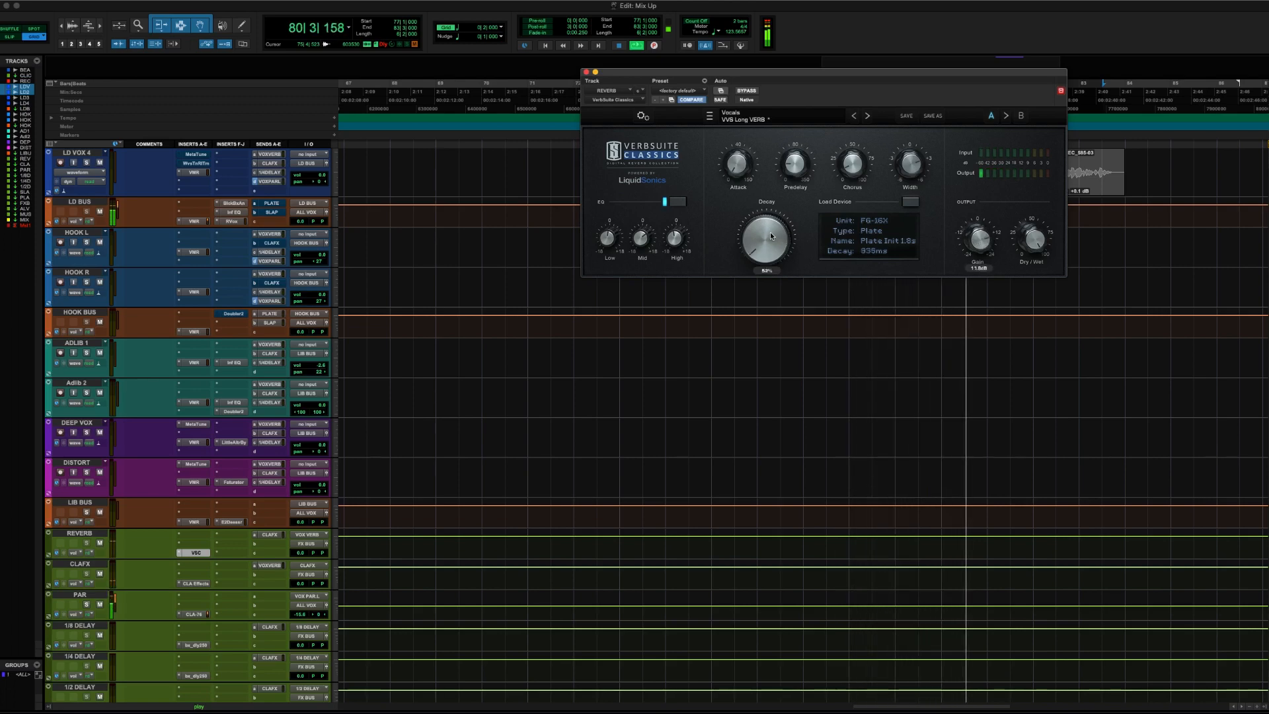
mouse_move(976, 240)
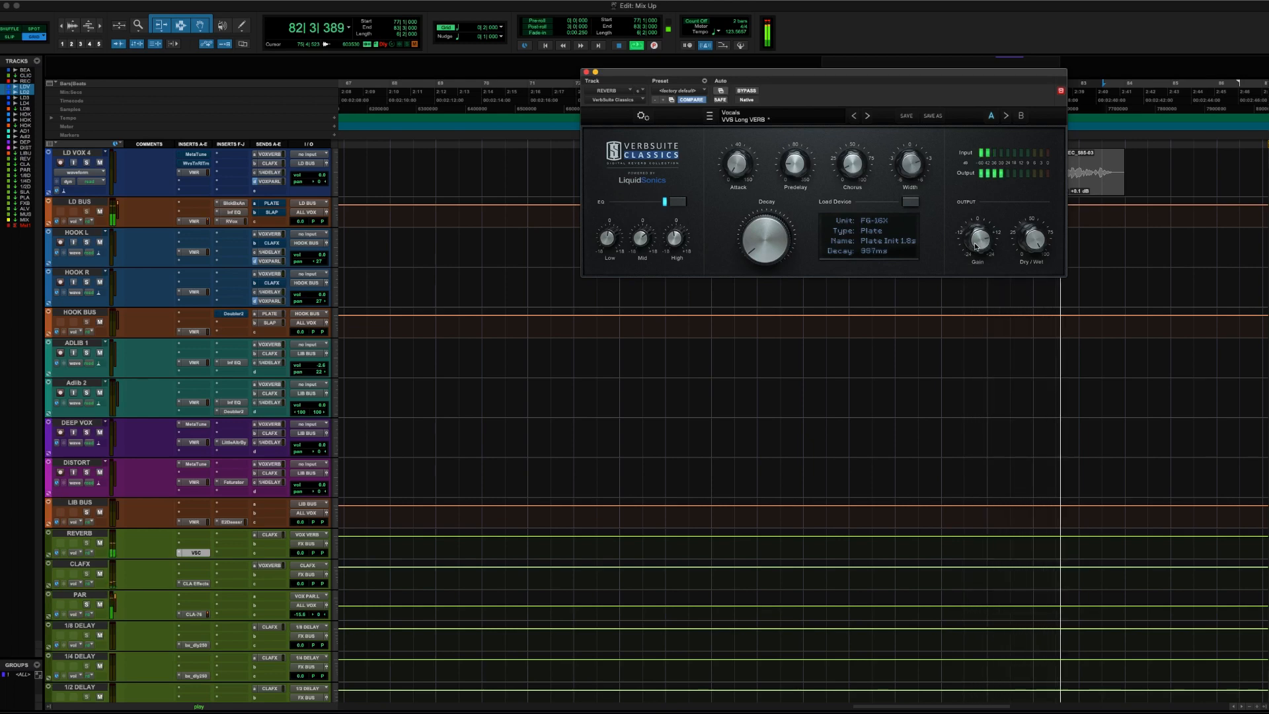
scroll(286, 262, "up", 5)
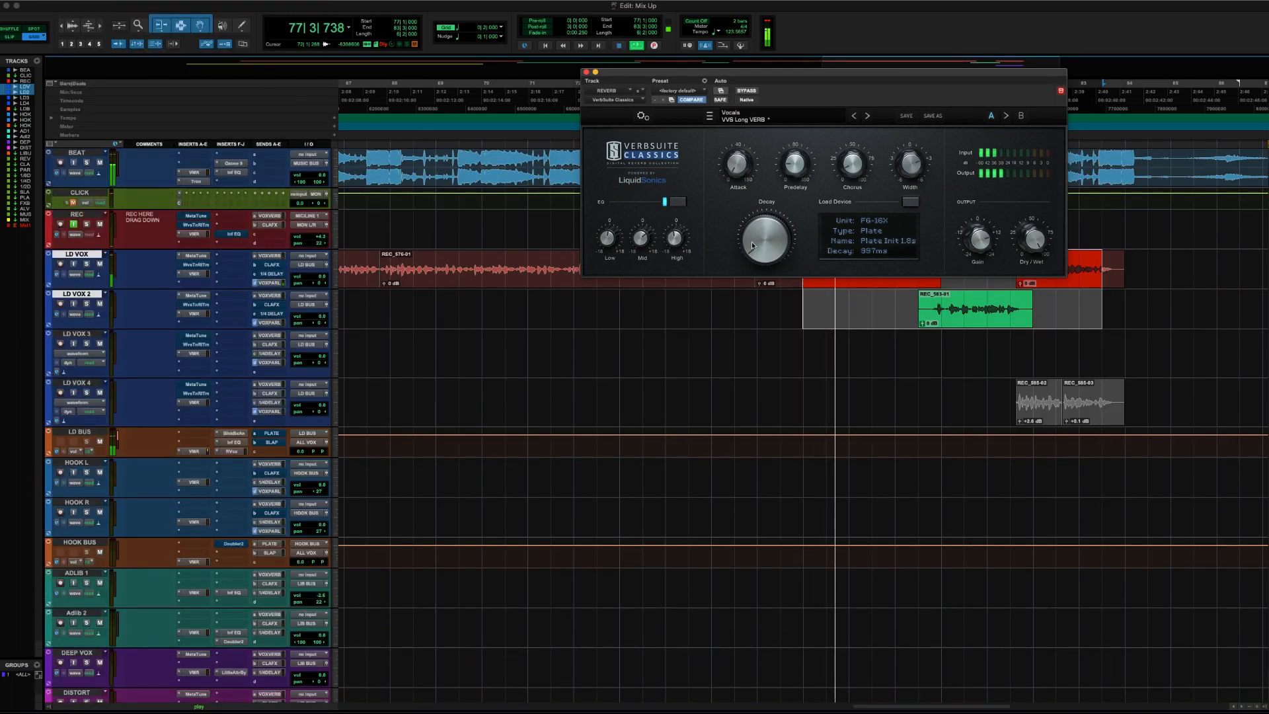
left_click_drag(983, 256, 981, 263)
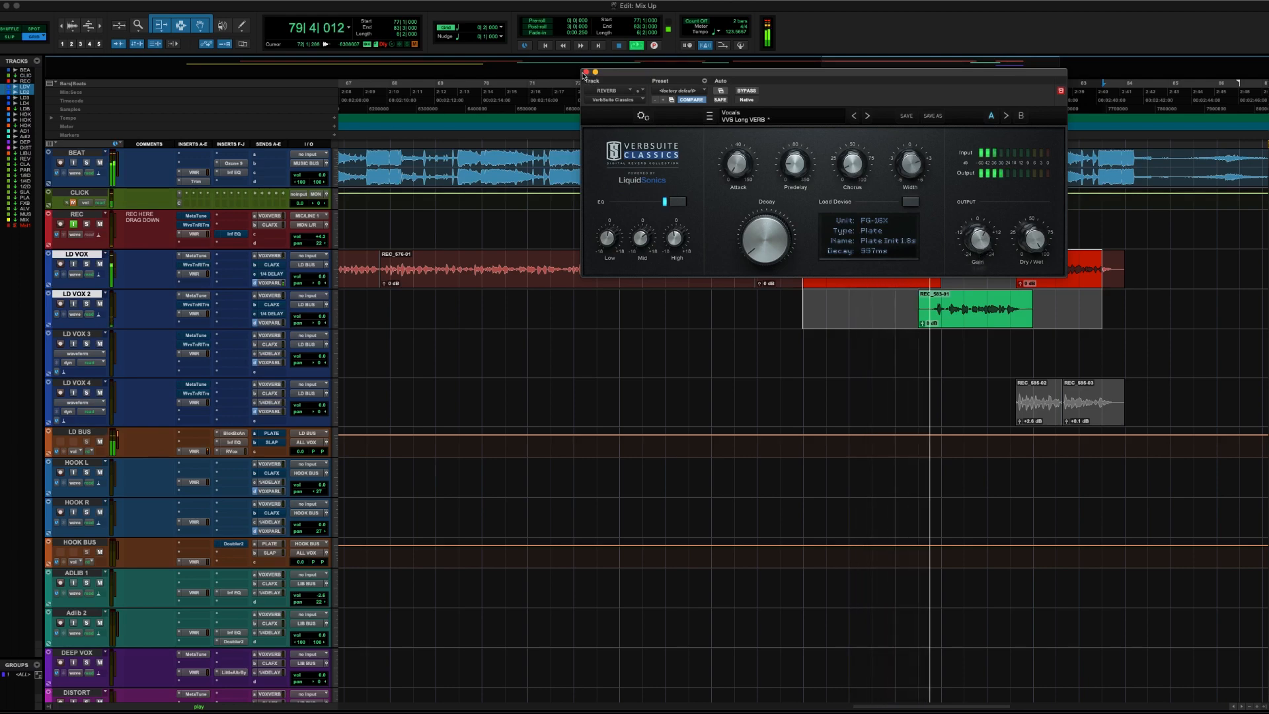
left_click(585, 73)
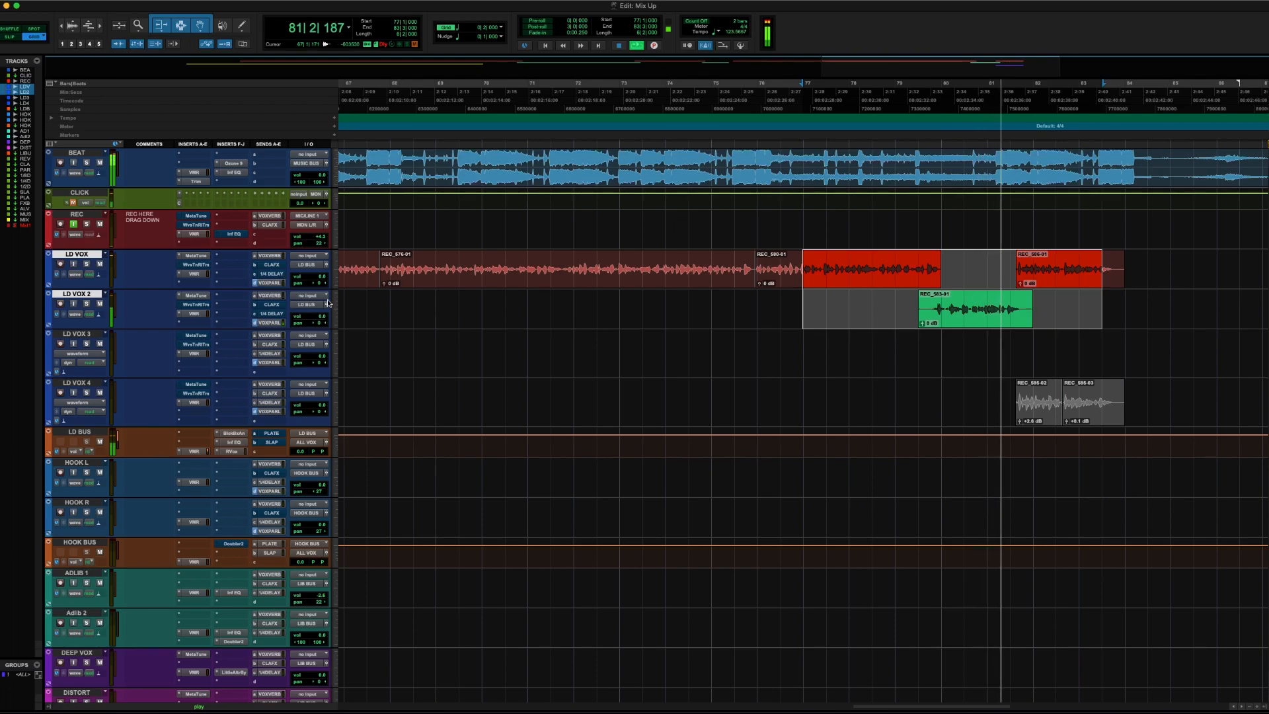
Open the VOX VERB sends on LD VOX and LD VOX 2 to check their levels
left_click(274, 257)
left_click_drag(31, 8, 692, 74)
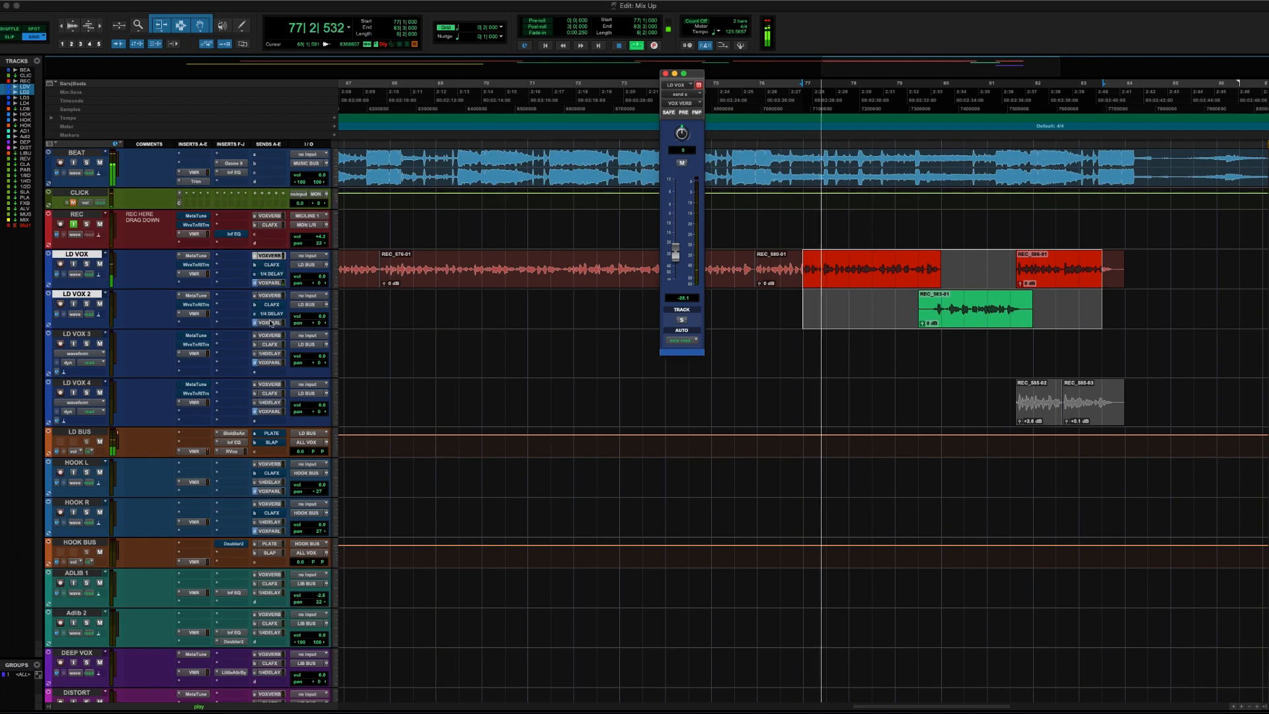
left_click(271, 296)
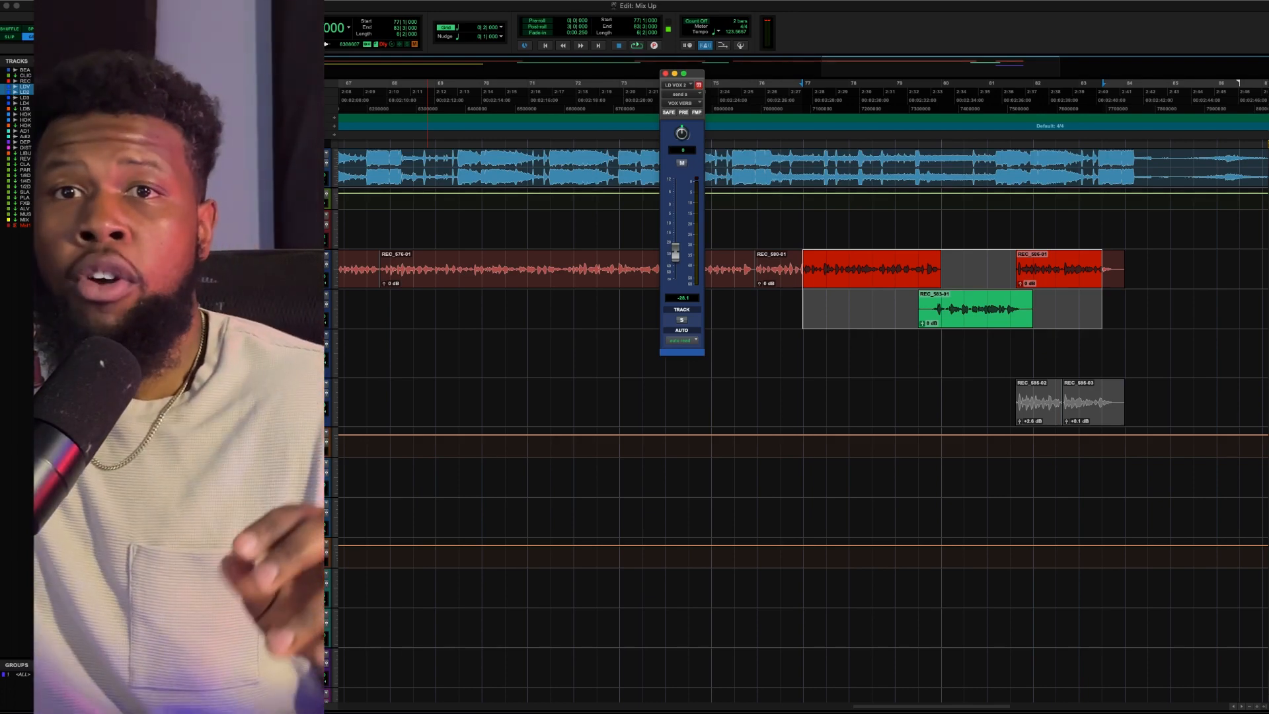
Examine the CLA Effects settings on the CLAFX track and close the plug-in
scroll(793, 397, "down", 5)
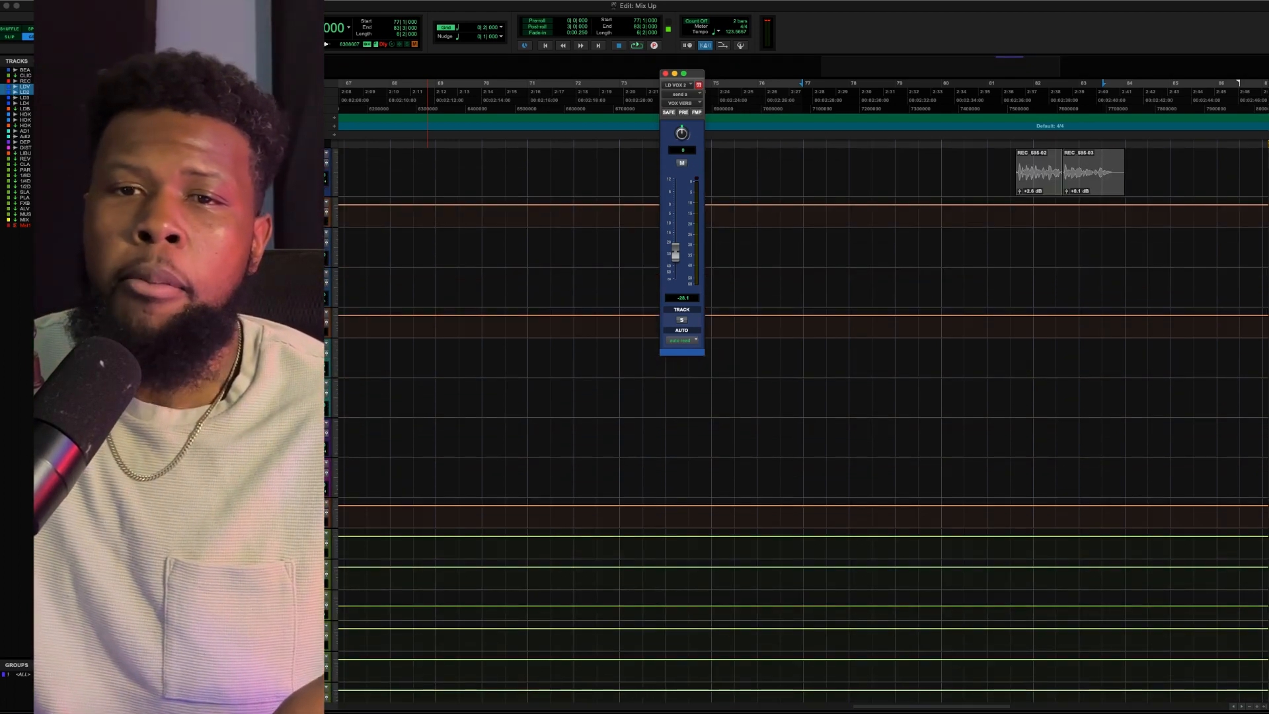
left_click(185, 567)
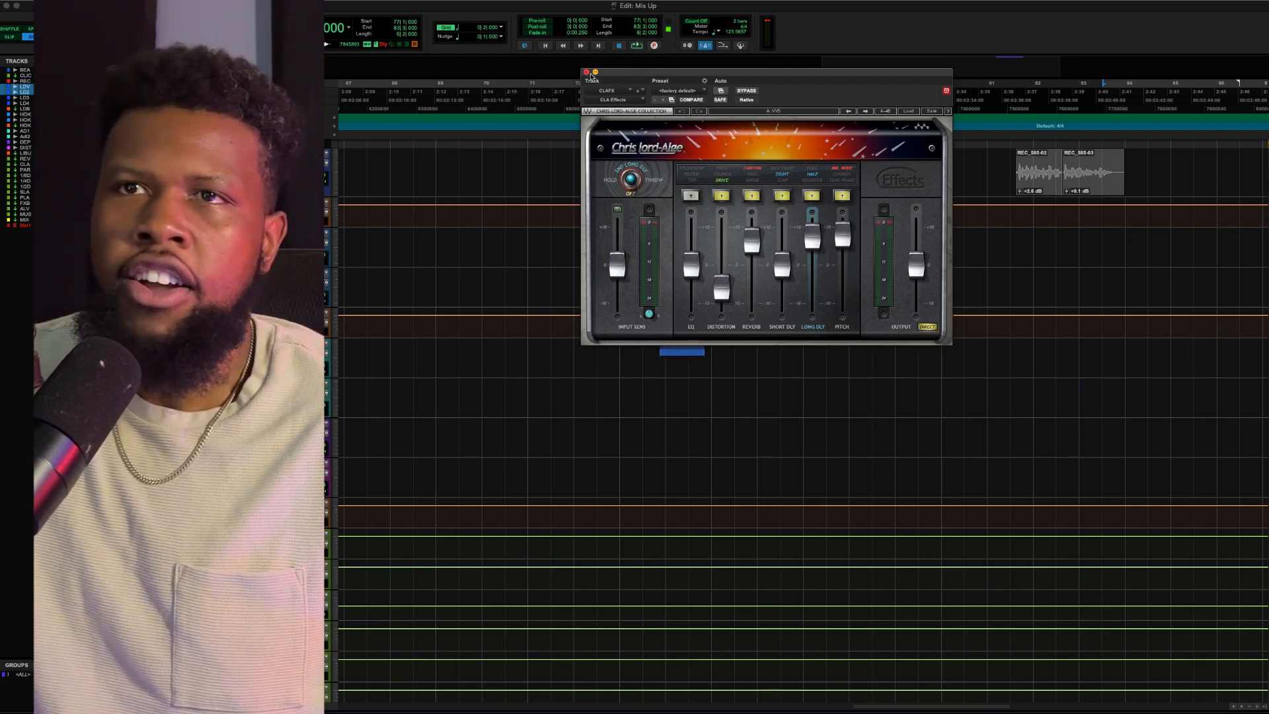
left_click(586, 72)
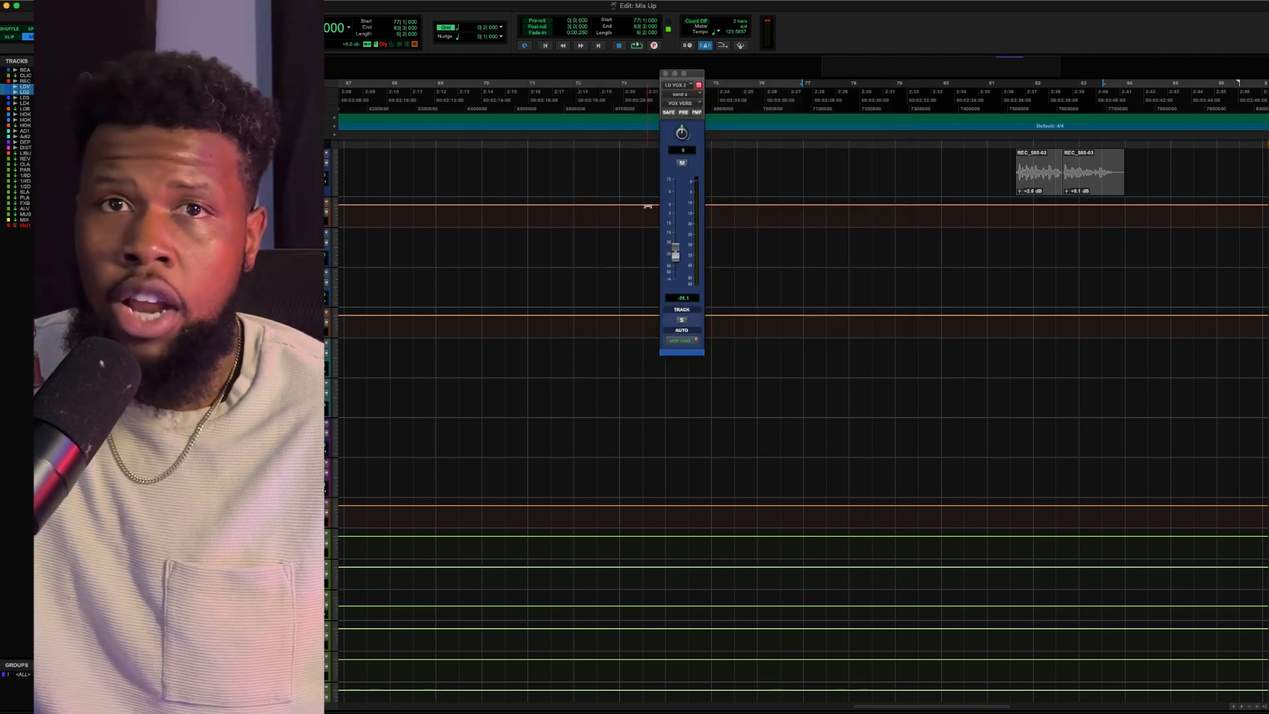
Lower the CLAFX send level on LD VOX 2 by ear, close the send window and audition the mix
key("space")
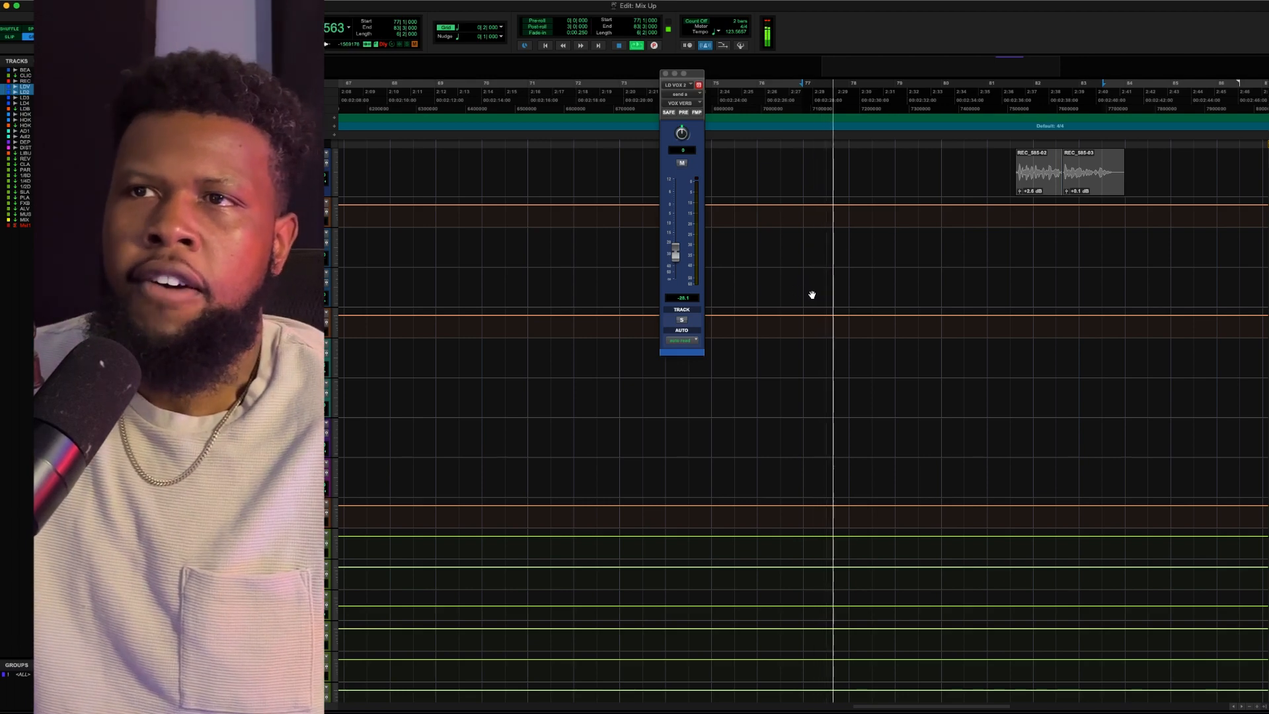
scroll(712, 269, "up", 3)
scroll(713, 269, "up", 2)
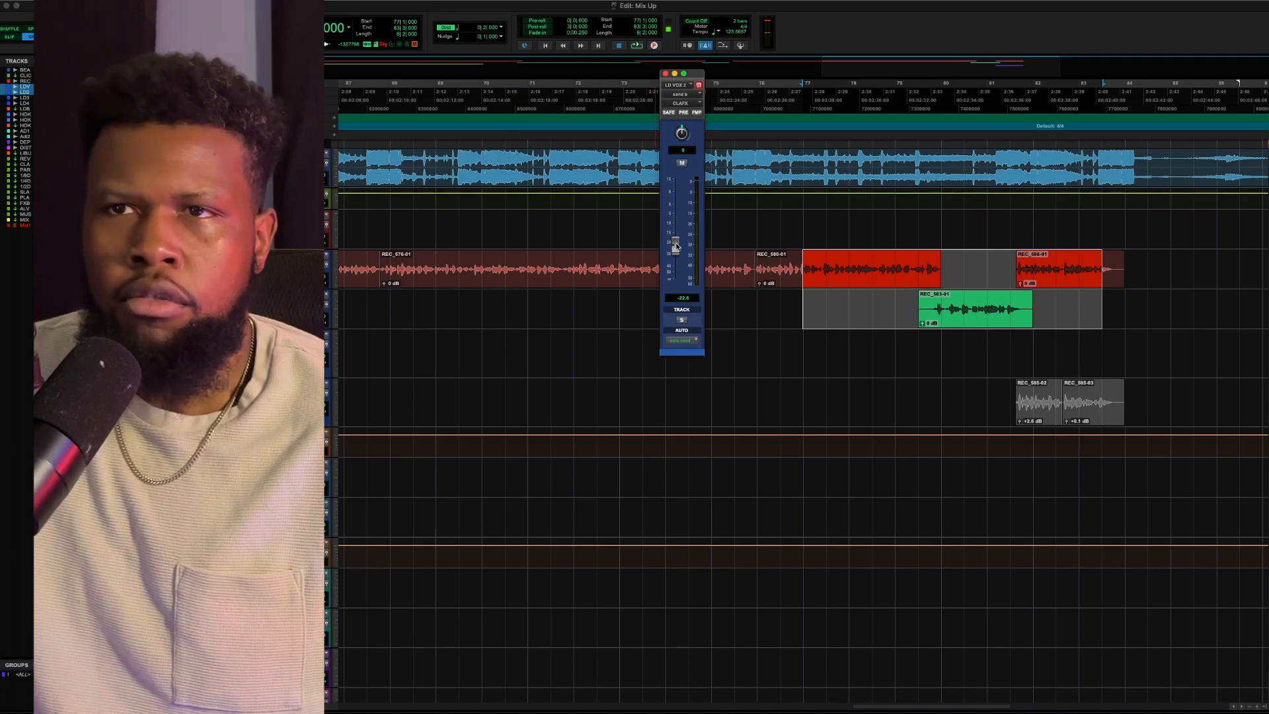
left_click_drag(676, 246, 675, 254)
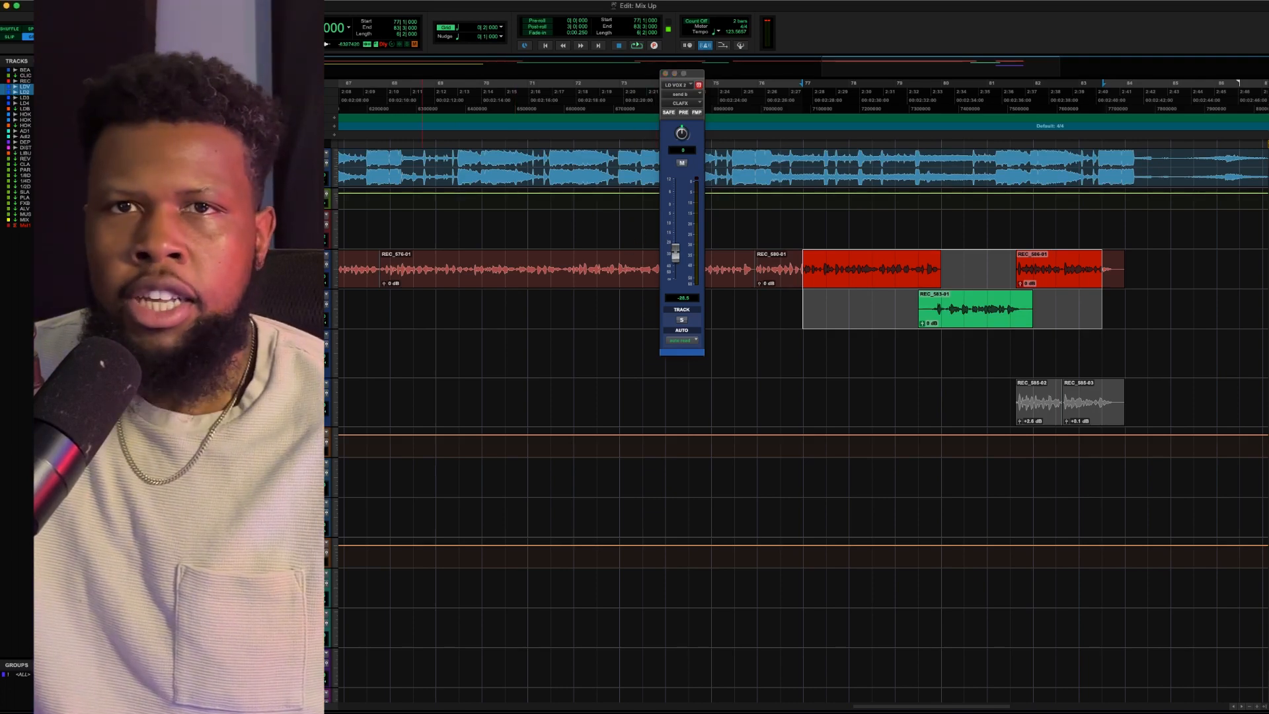
left_click(666, 74)
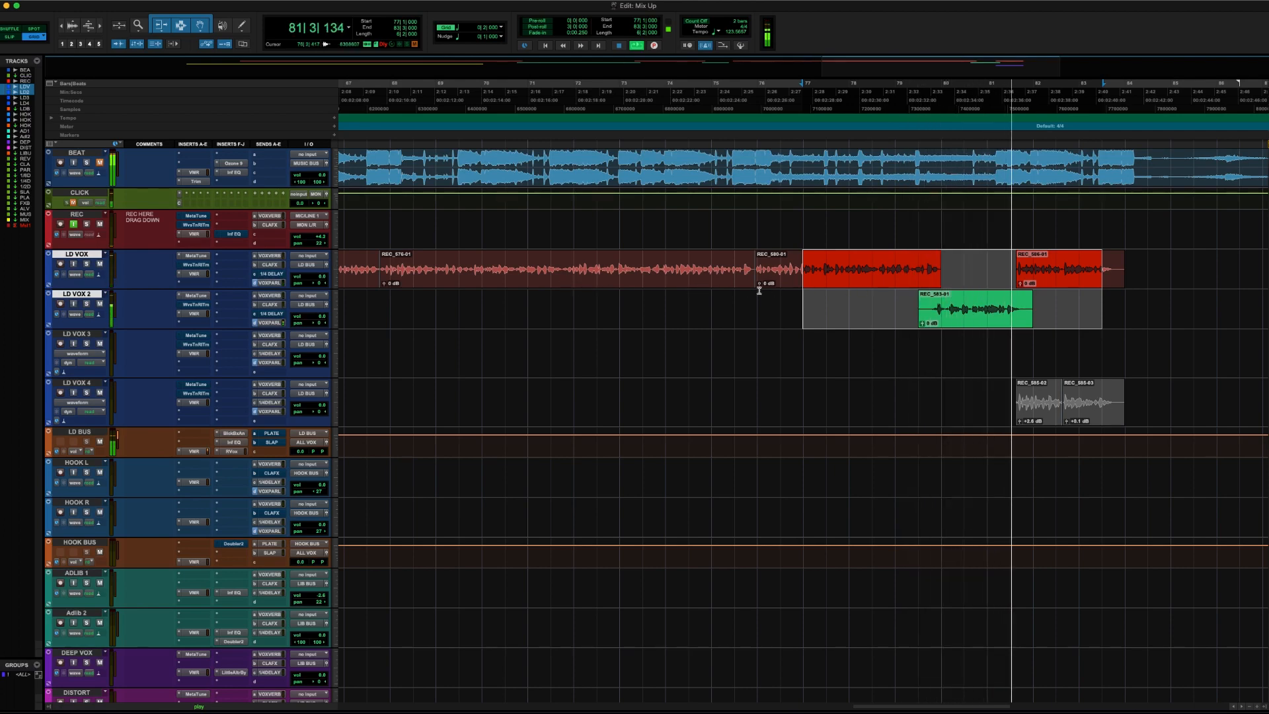
key("space")
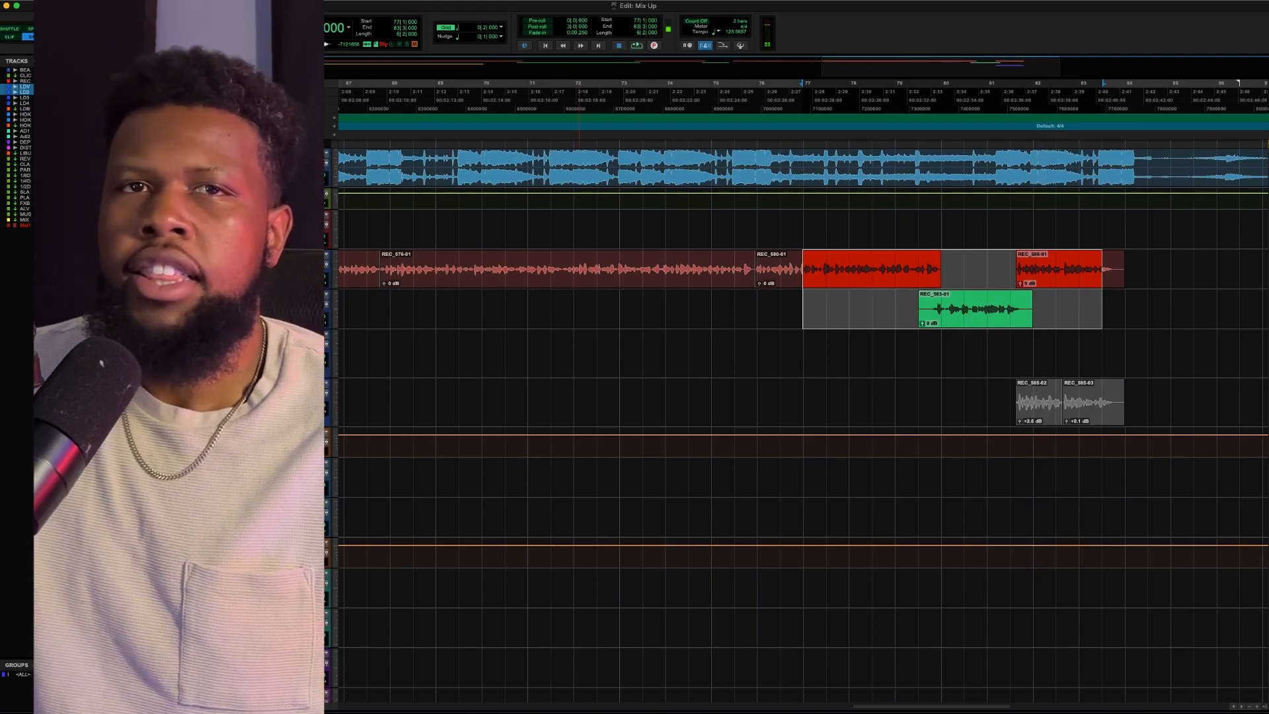
Audition the looped vocal section and set the grid value to 1/16 note for editing the last LD VOX clip
key("space")
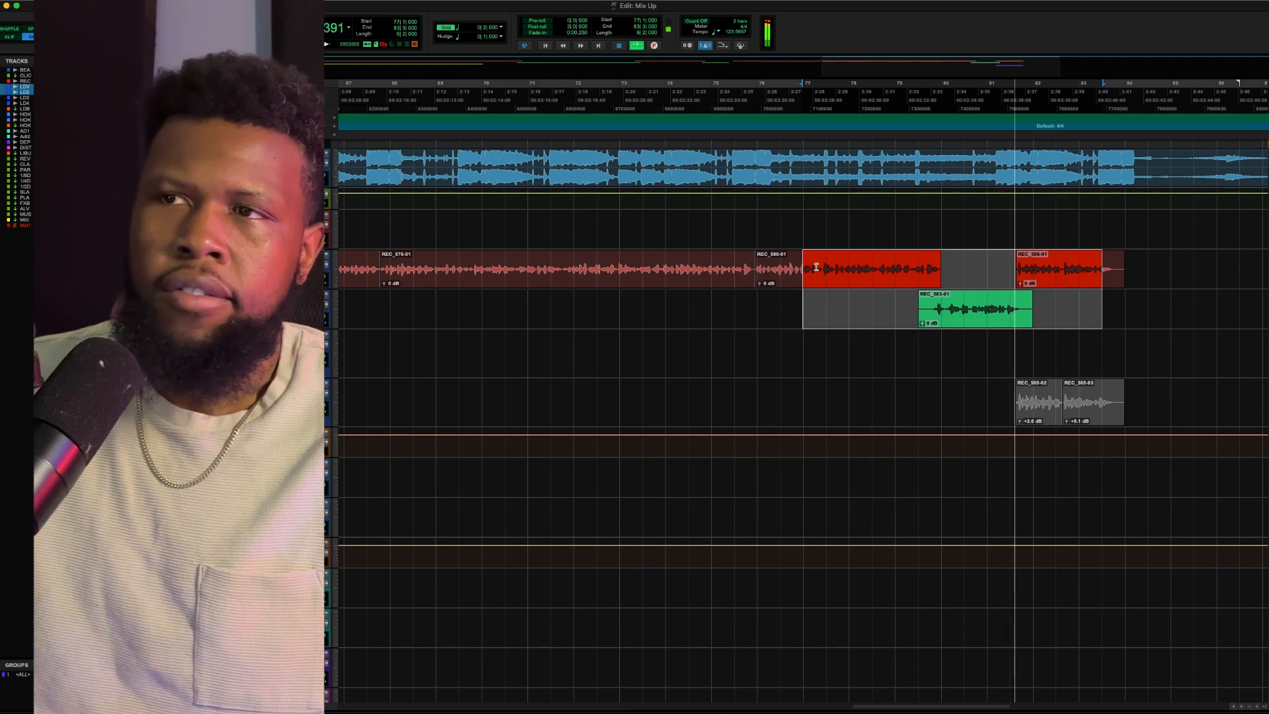
left_click(1028, 273)
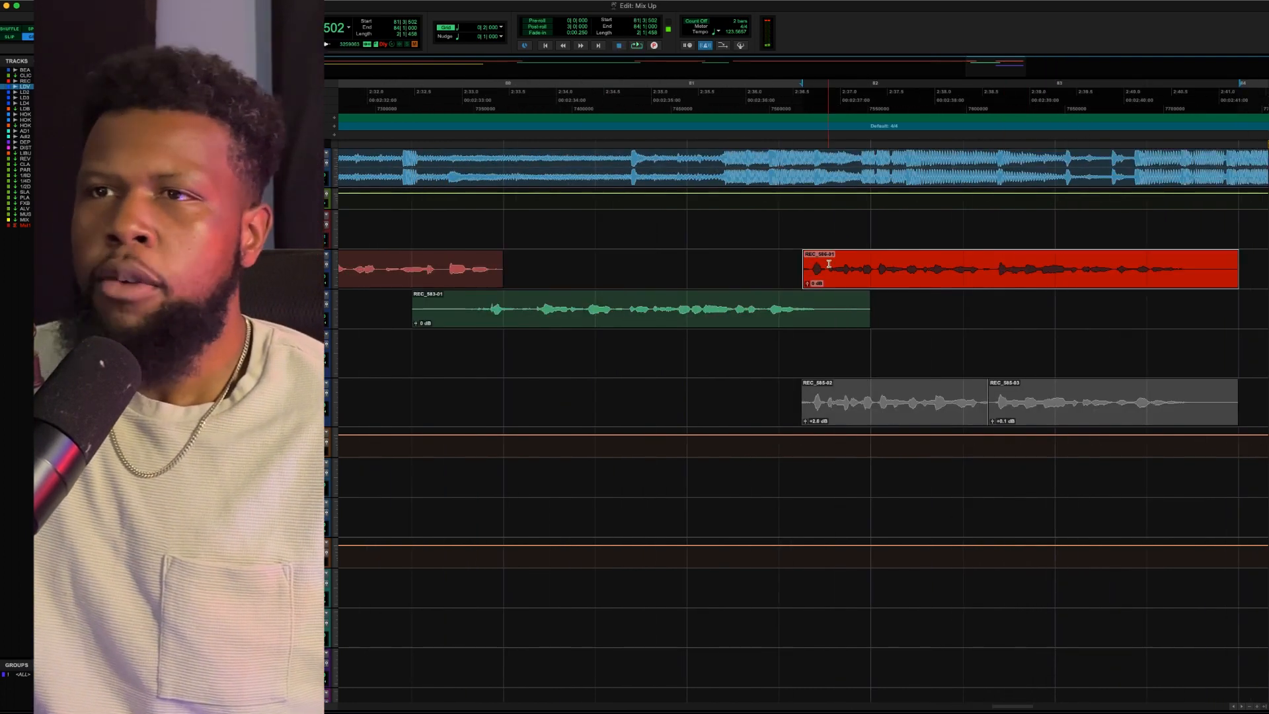
key("super+bracketright")
left_click(458, 30)
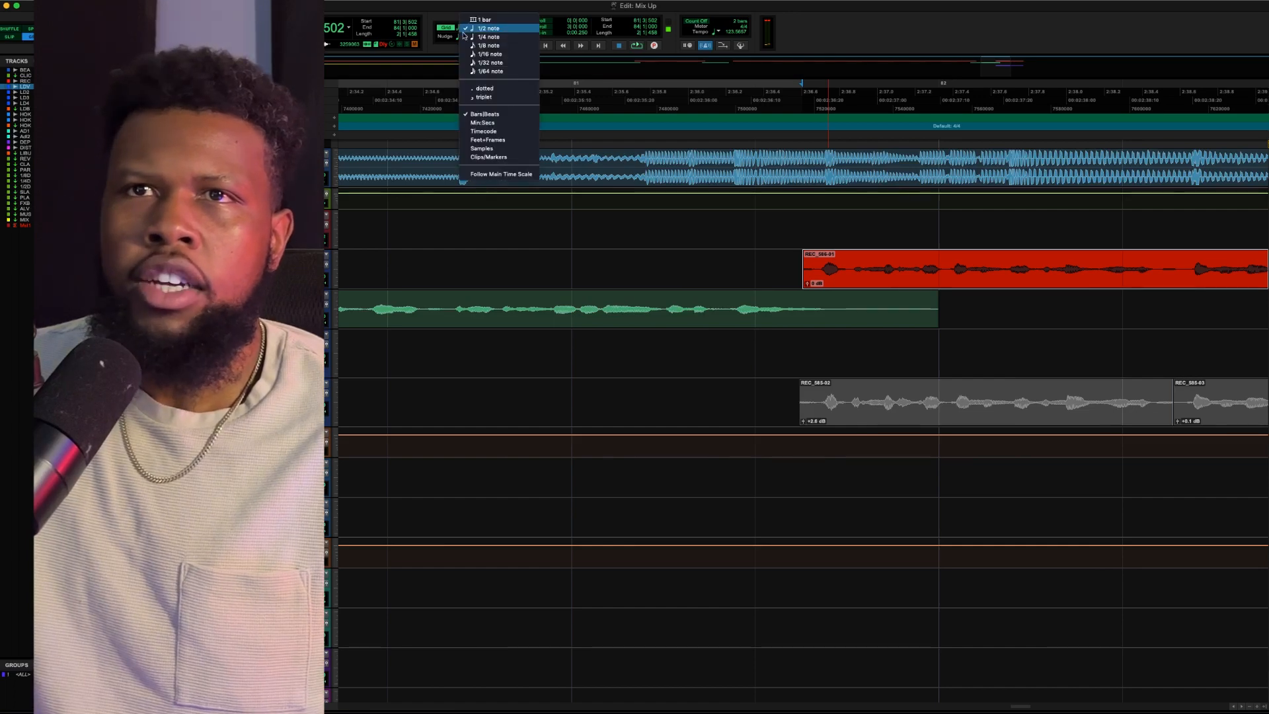
left_click(490, 55)
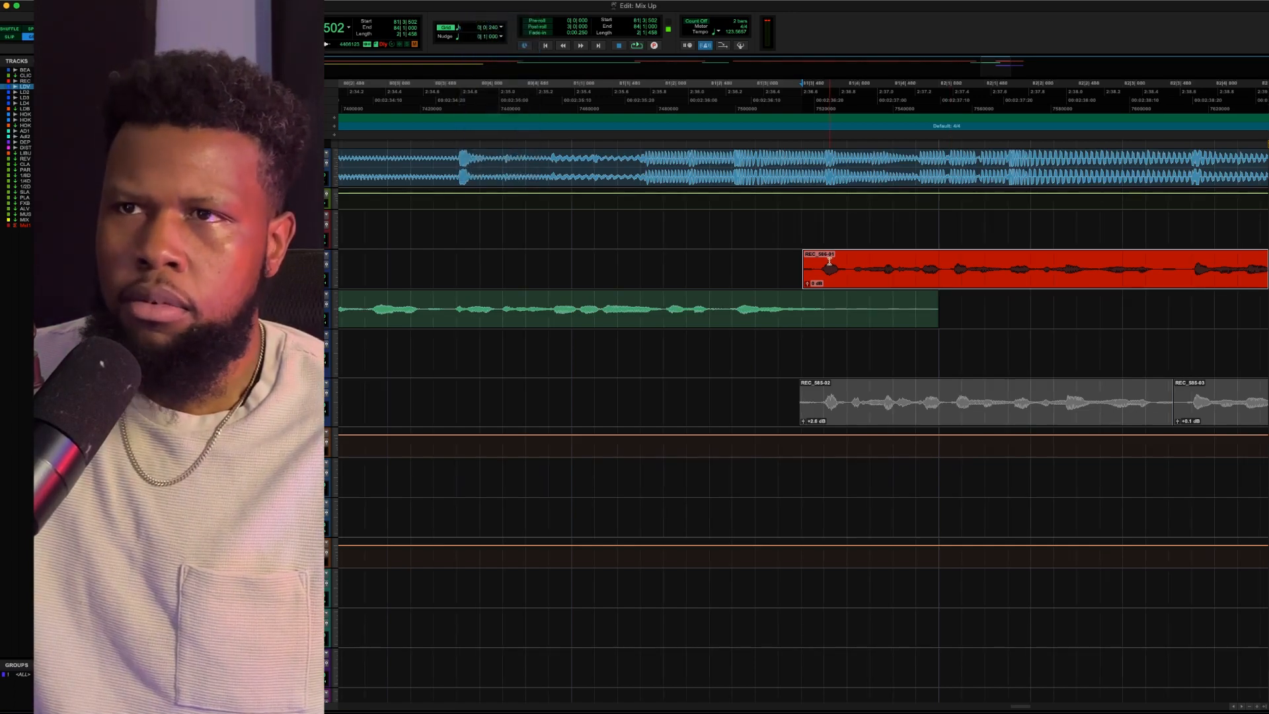
Split off the short beginning of the last LD VOX clip and select it with the empty space back to bar 81
left_click_drag(829, 261, 758, 256)
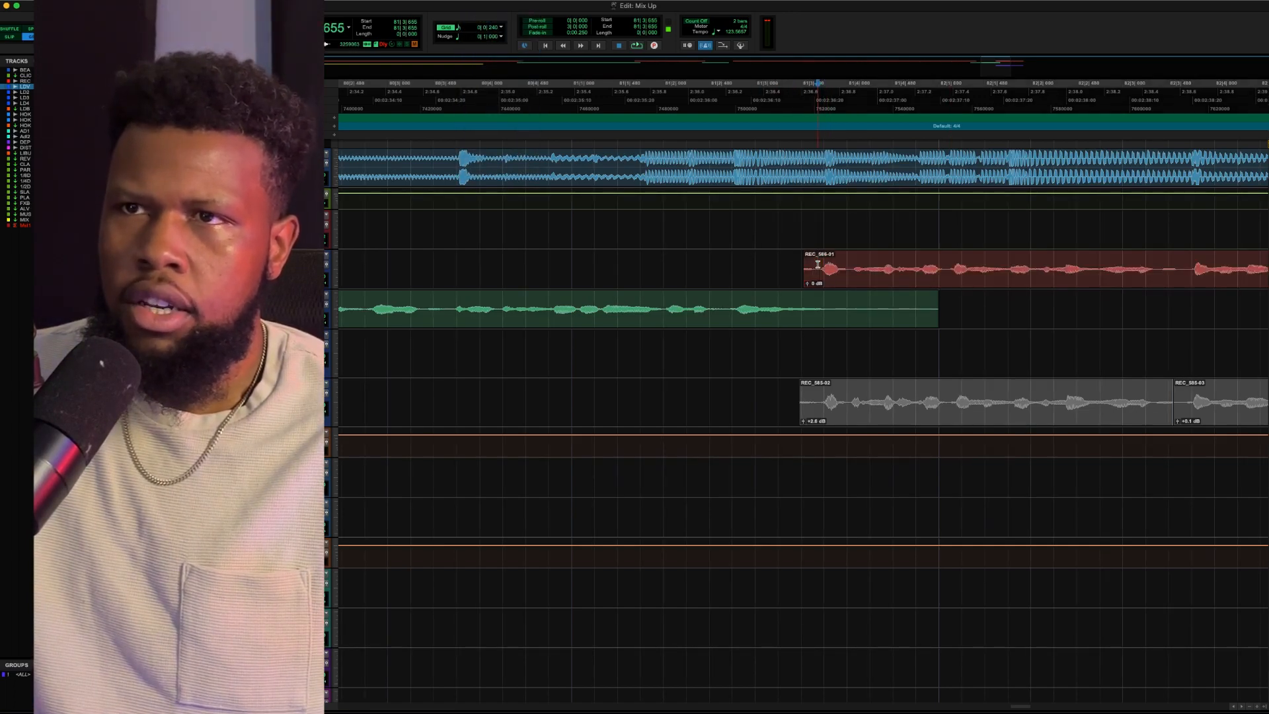
left_click_drag(825, 259, 550, 251)
key("space")
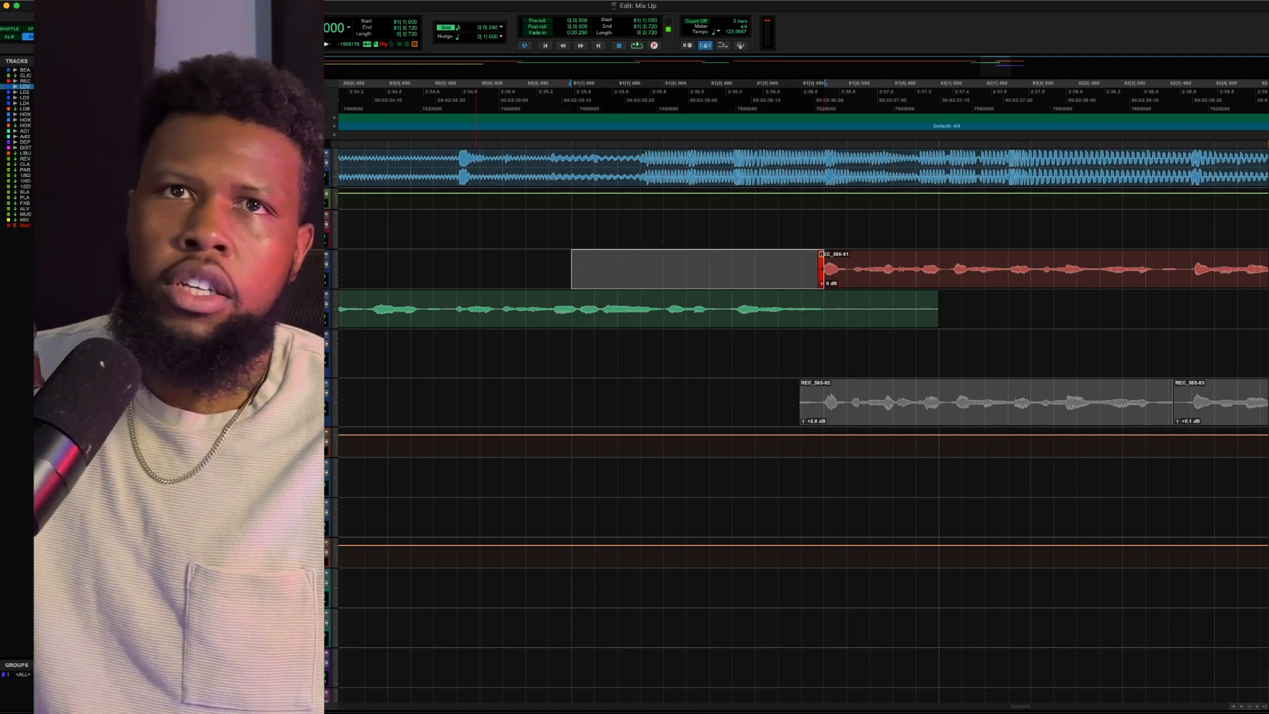
Render a reversed D-Verb reverb over the selected LD VOX section with AudioSuite and close the plug-in
mouse_move(304, 34)
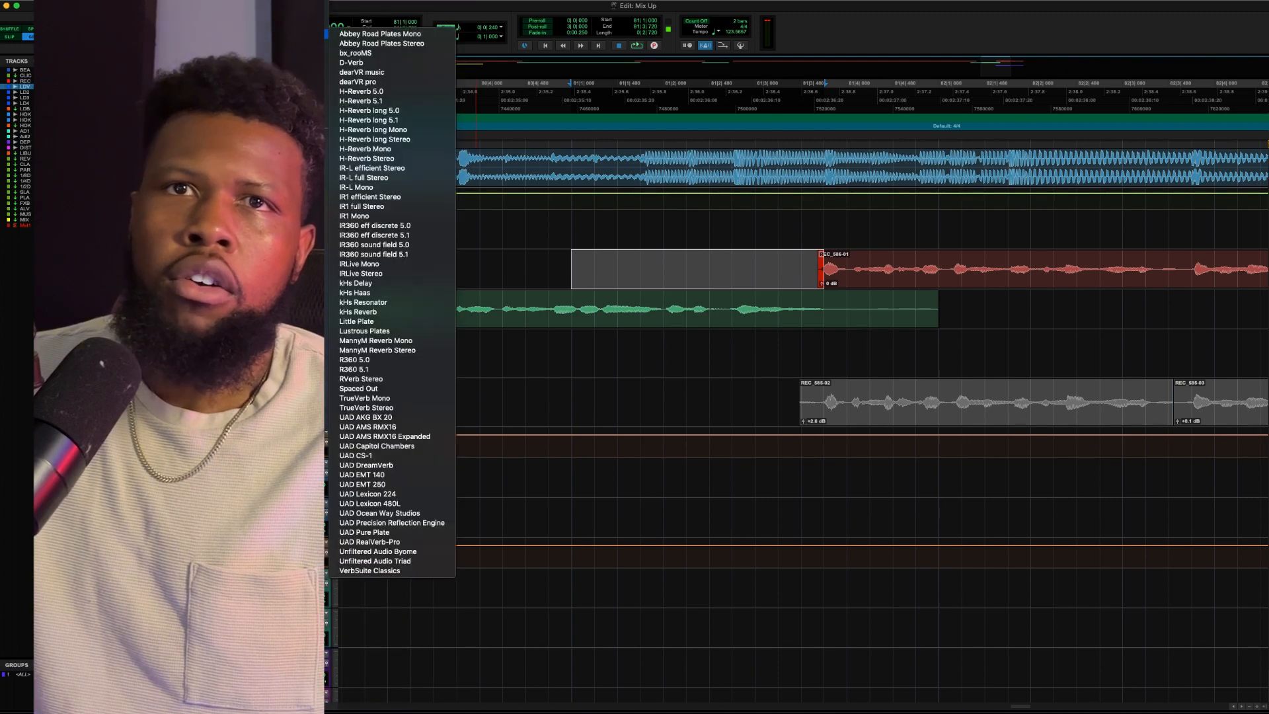
left_click(425, 66)
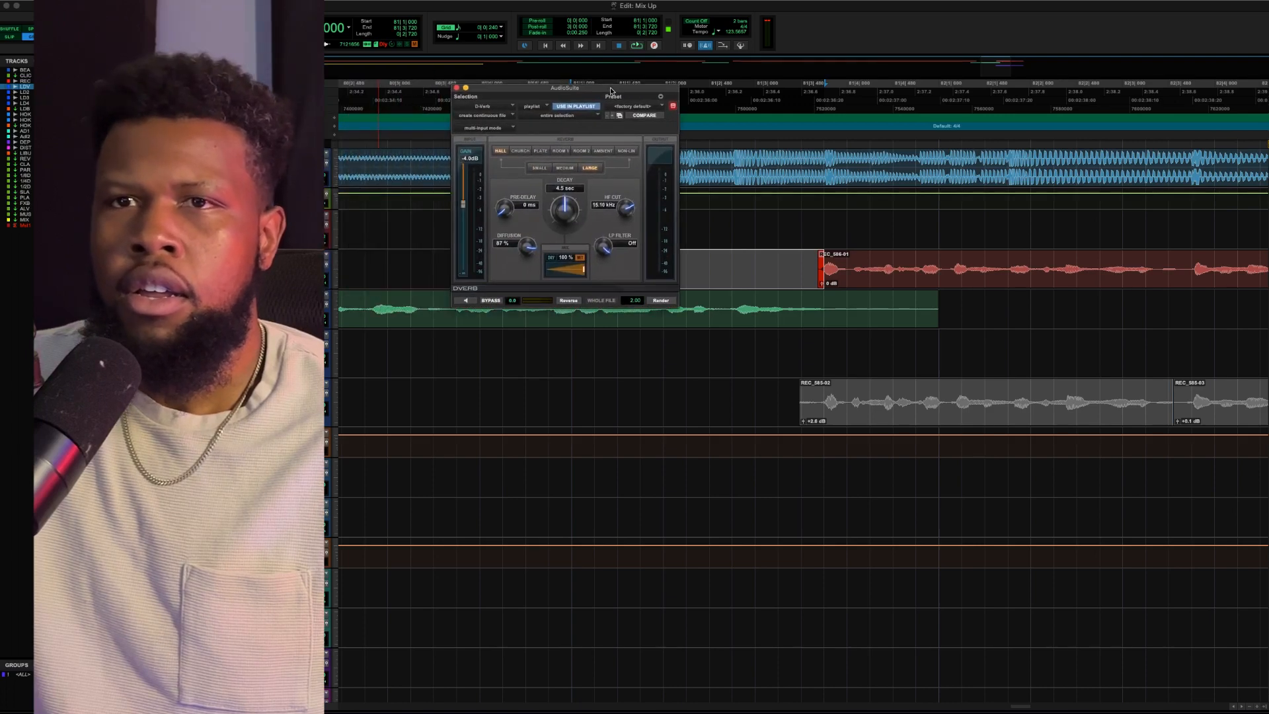
left_click(567, 304)
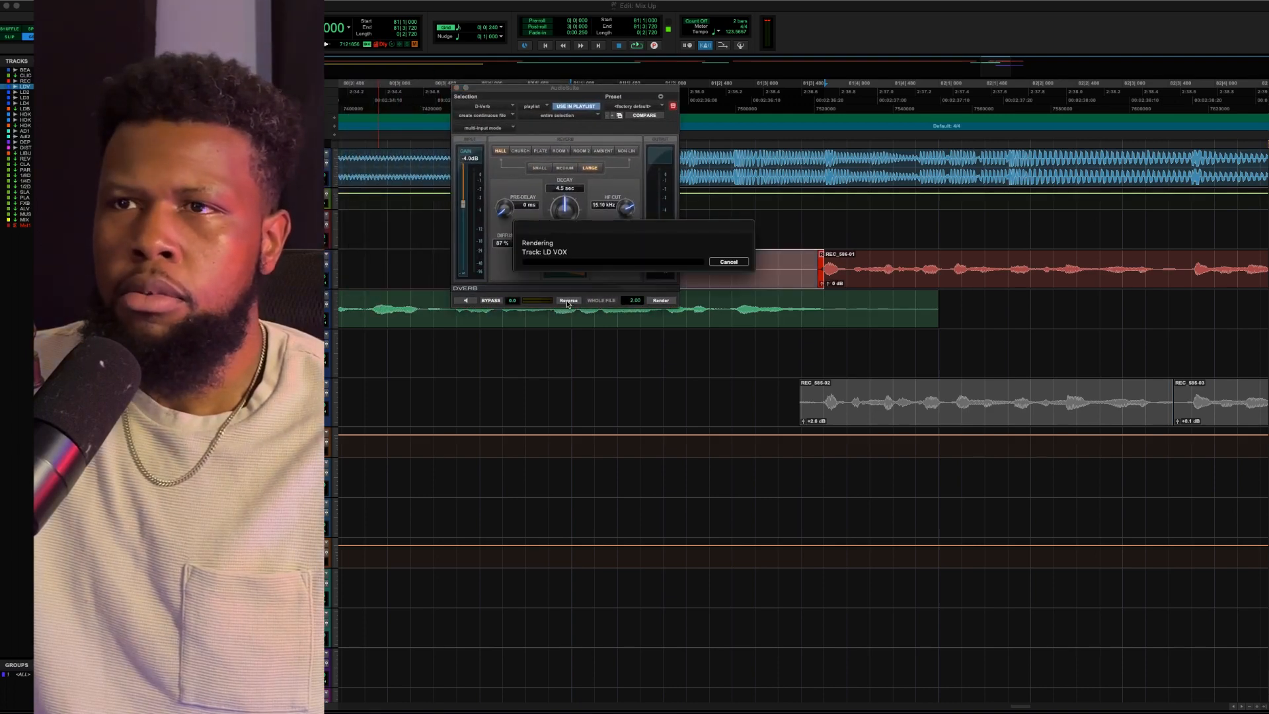
left_click(736, 287)
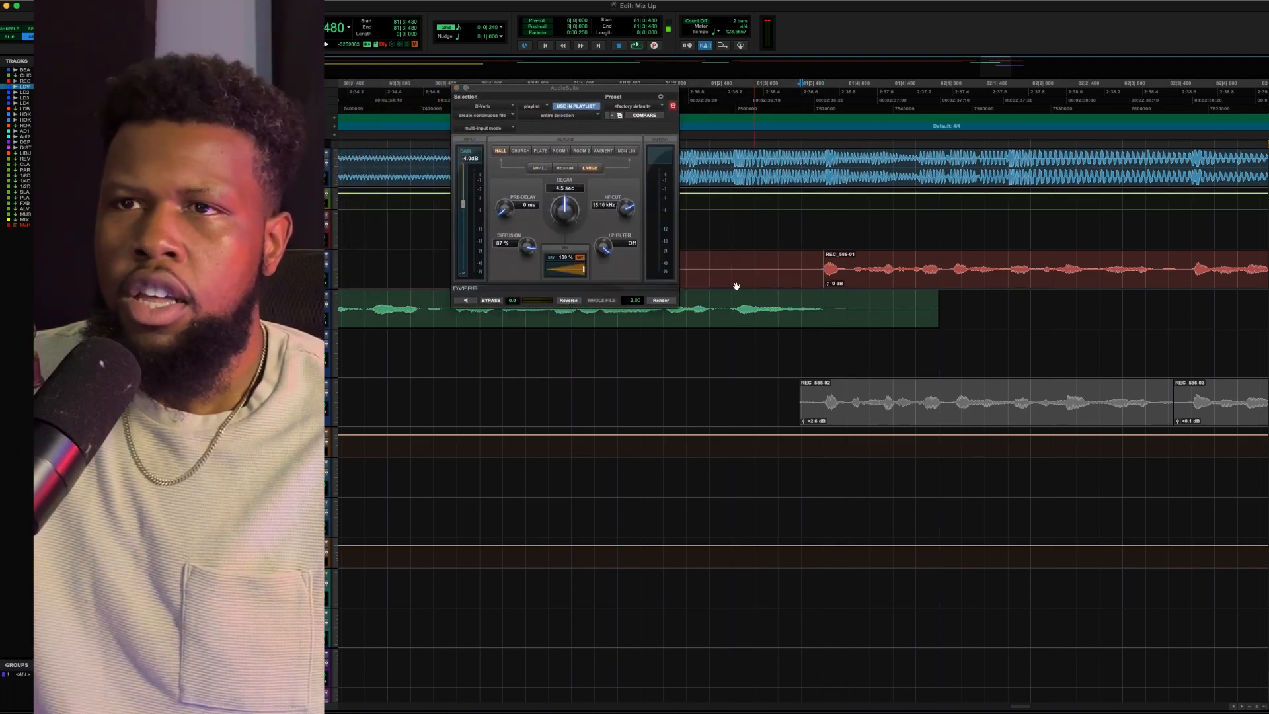
left_click(455, 89)
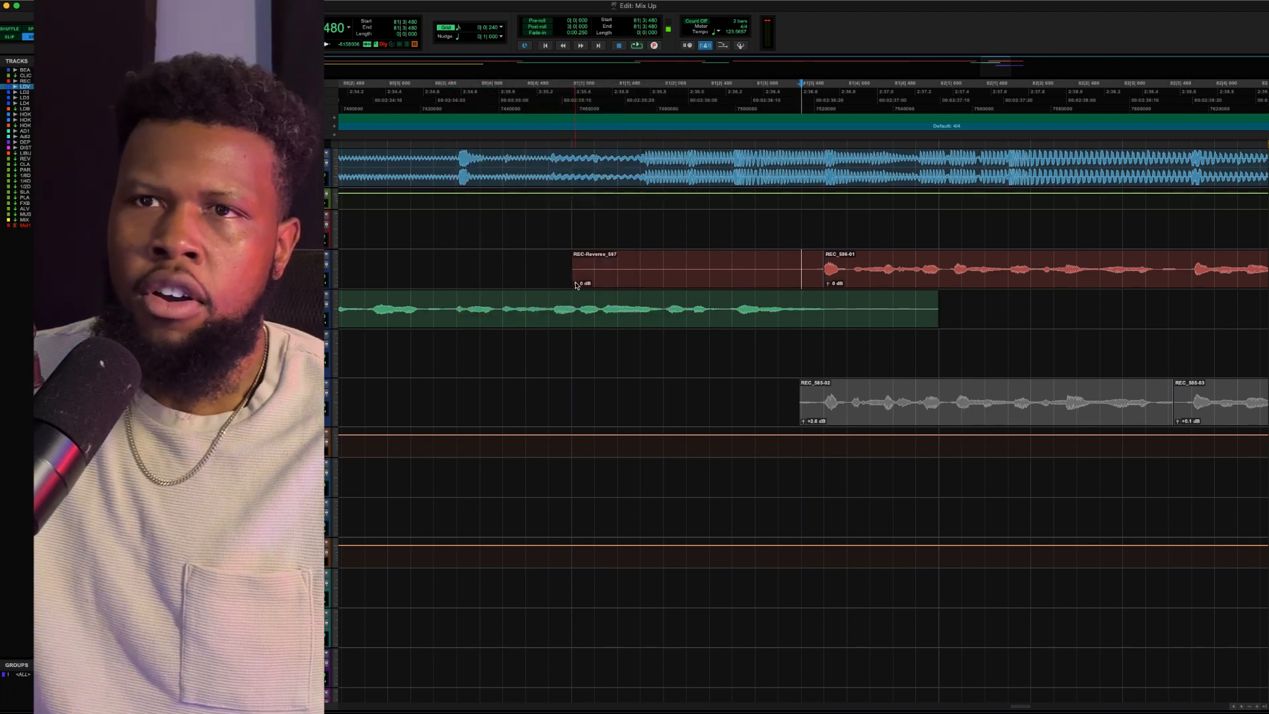
Raise the reversed reverb clip's gain to +22.1 dB and audition the transition into the last LD VOX clip
key("space")
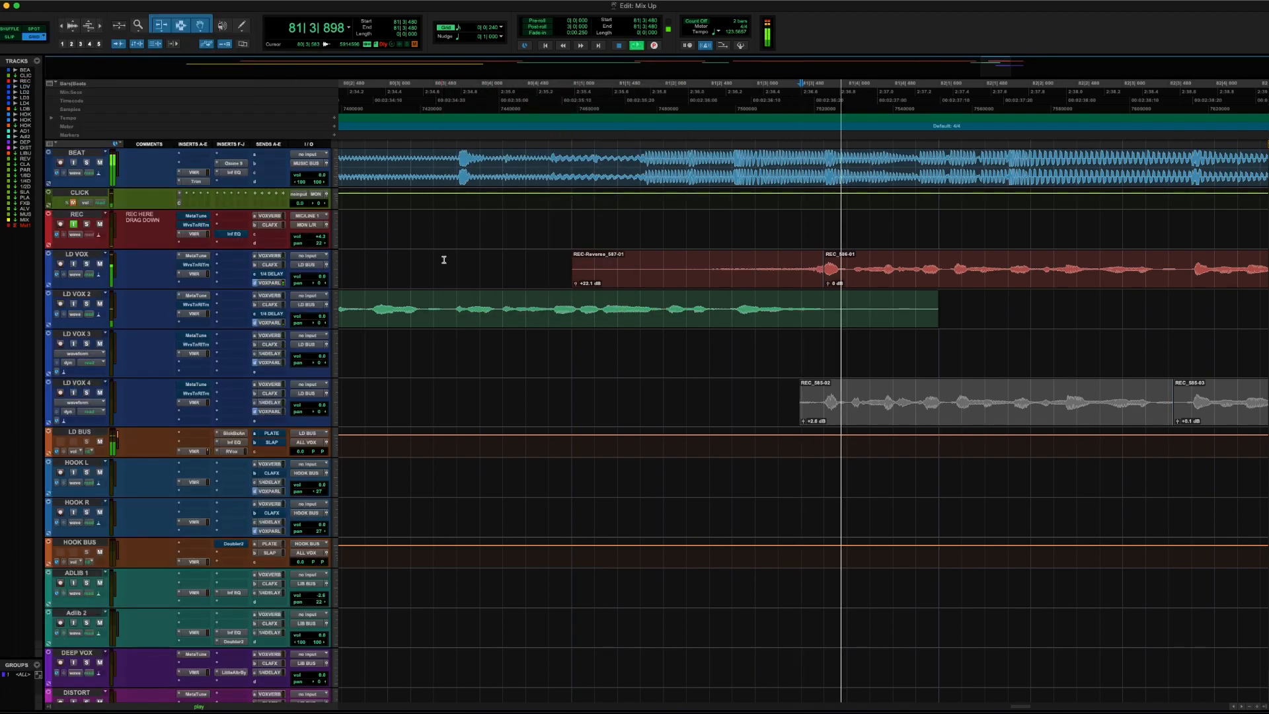
left_click(401, 260)
key("space")
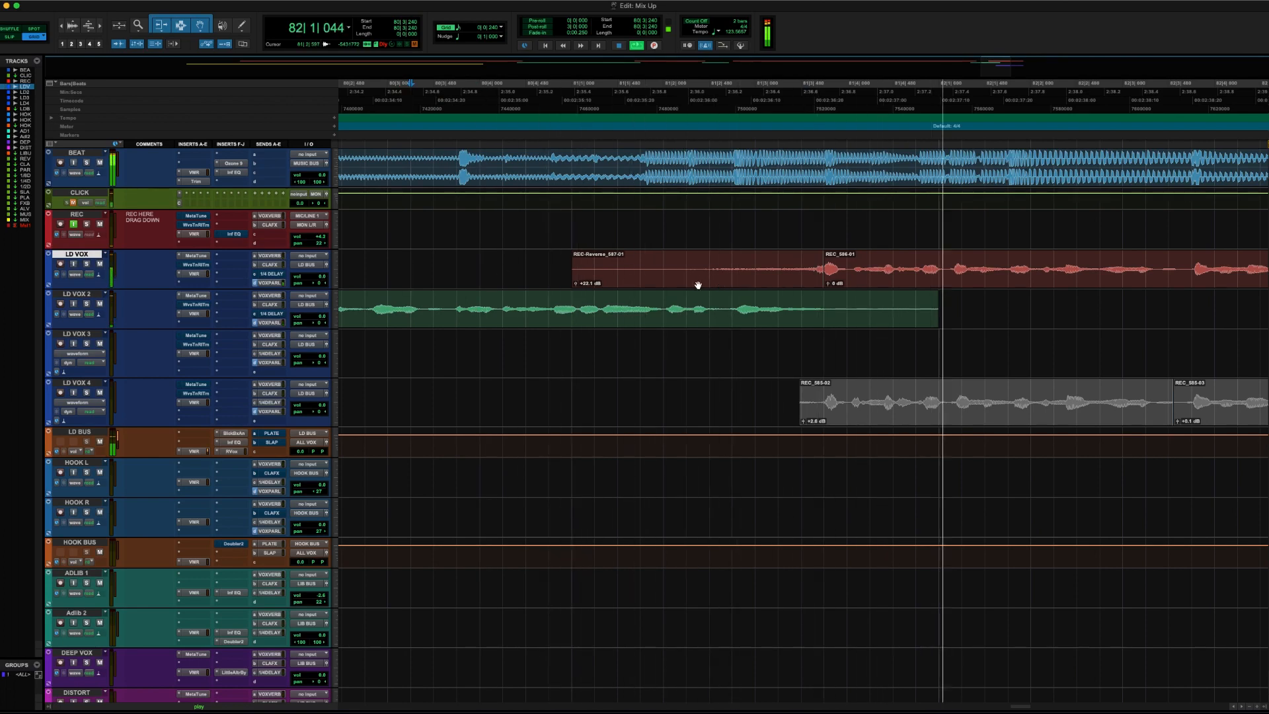
Trim the end of the LD VOX 2 clip back to just after the start of the last LD VOX clip
left_click(848, 301)
key("s")
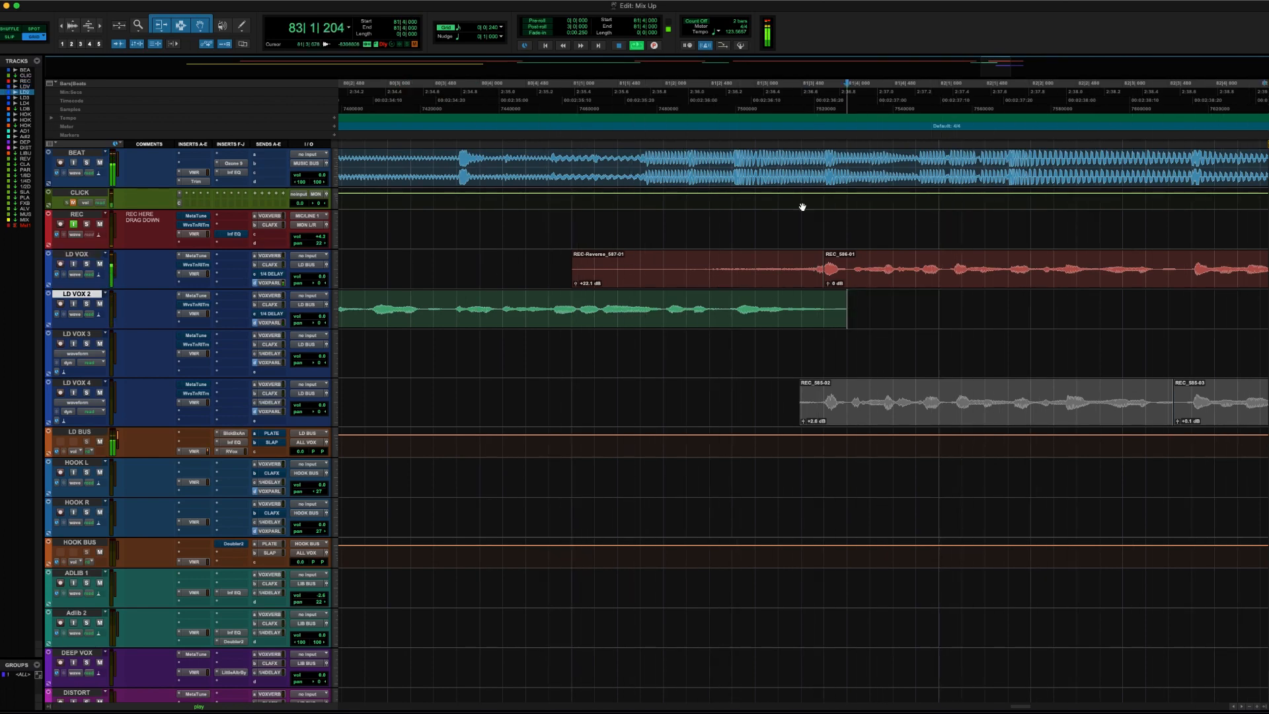
key("space")
key("r")
key("r")
key("r")
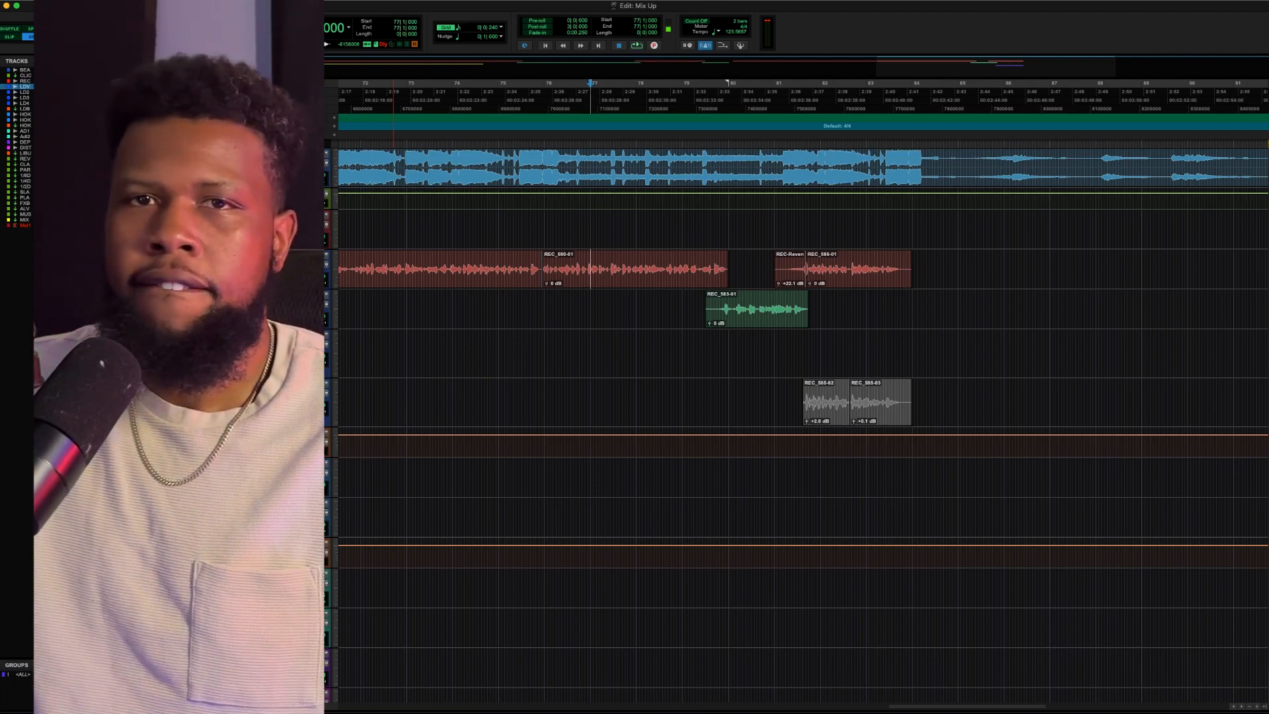
Lower the reversed reverb clip's gain to +14.0 dB and select the ending on LD VOX from late bar 76 for playback
key("space")
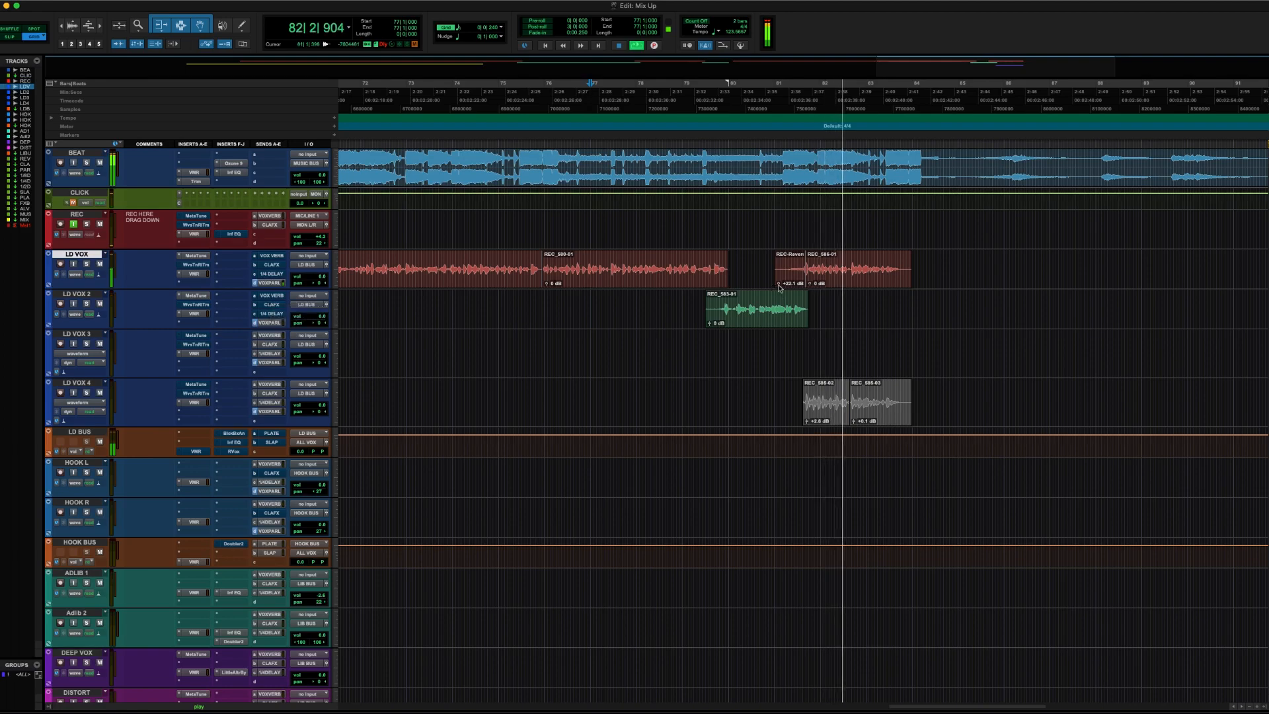
left_click_drag(778, 284, 780, 291)
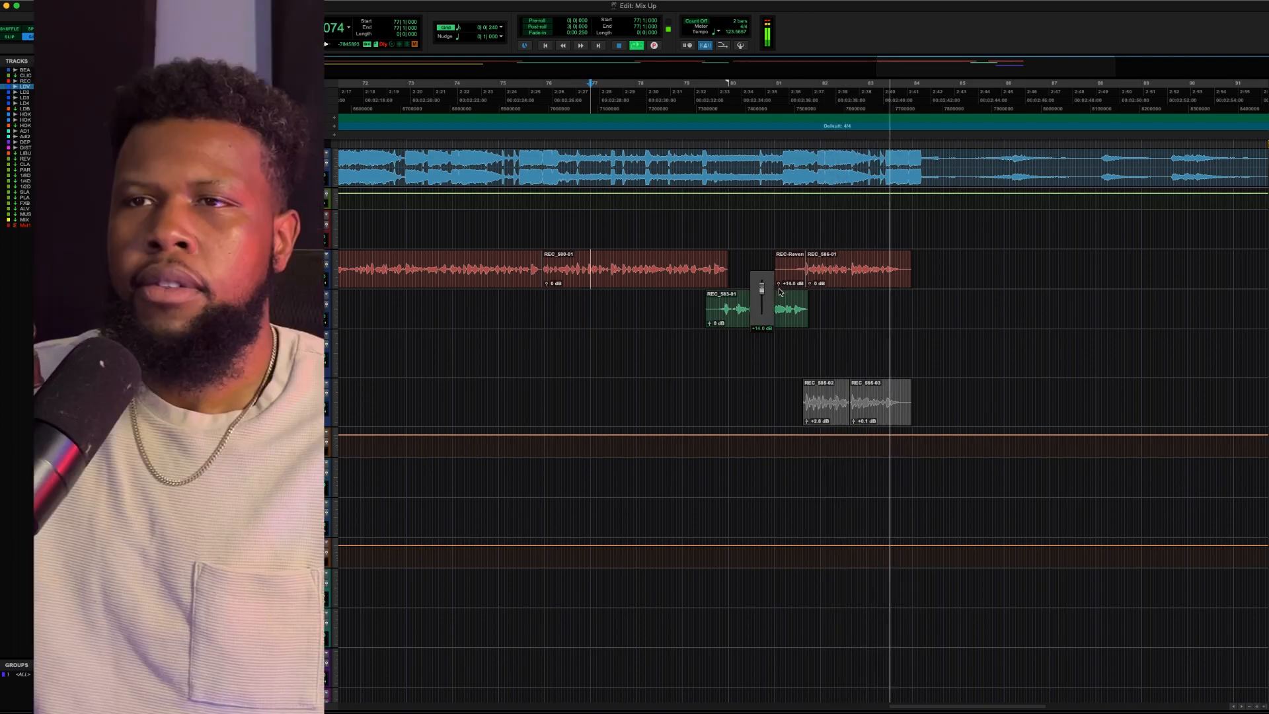
left_click(860, 275)
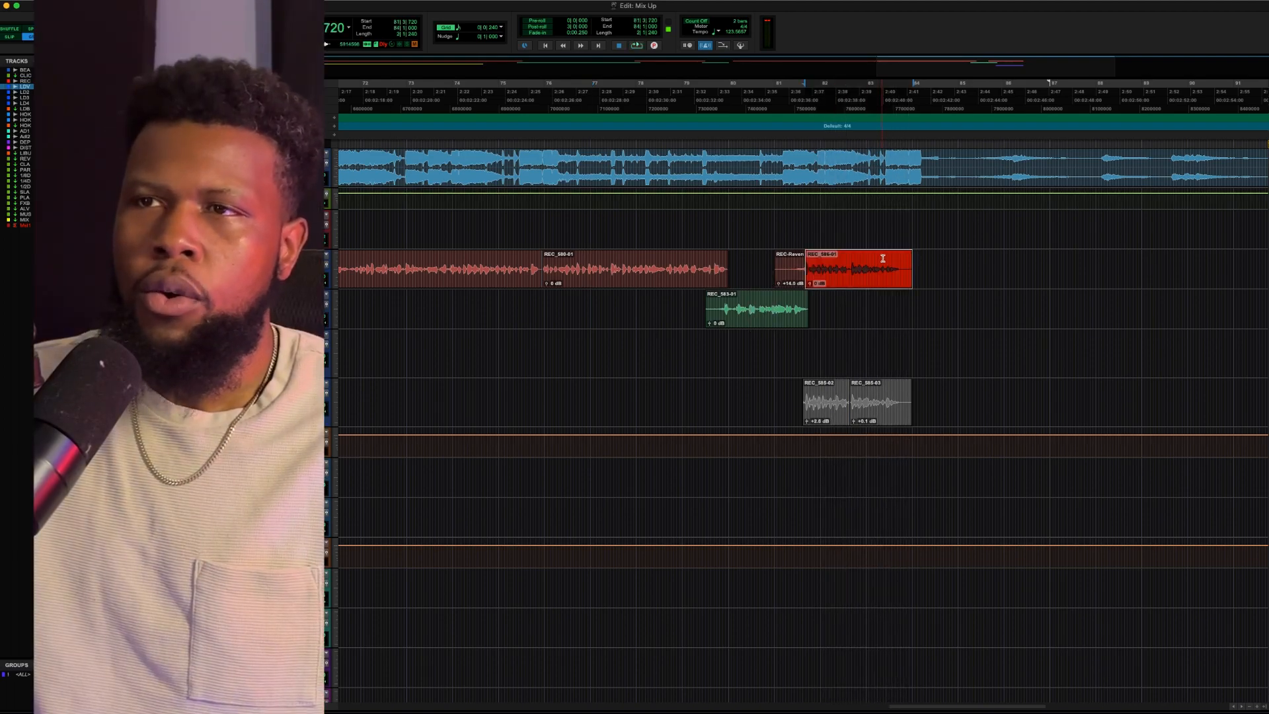
left_click_drag(870, 267, 587, 267)
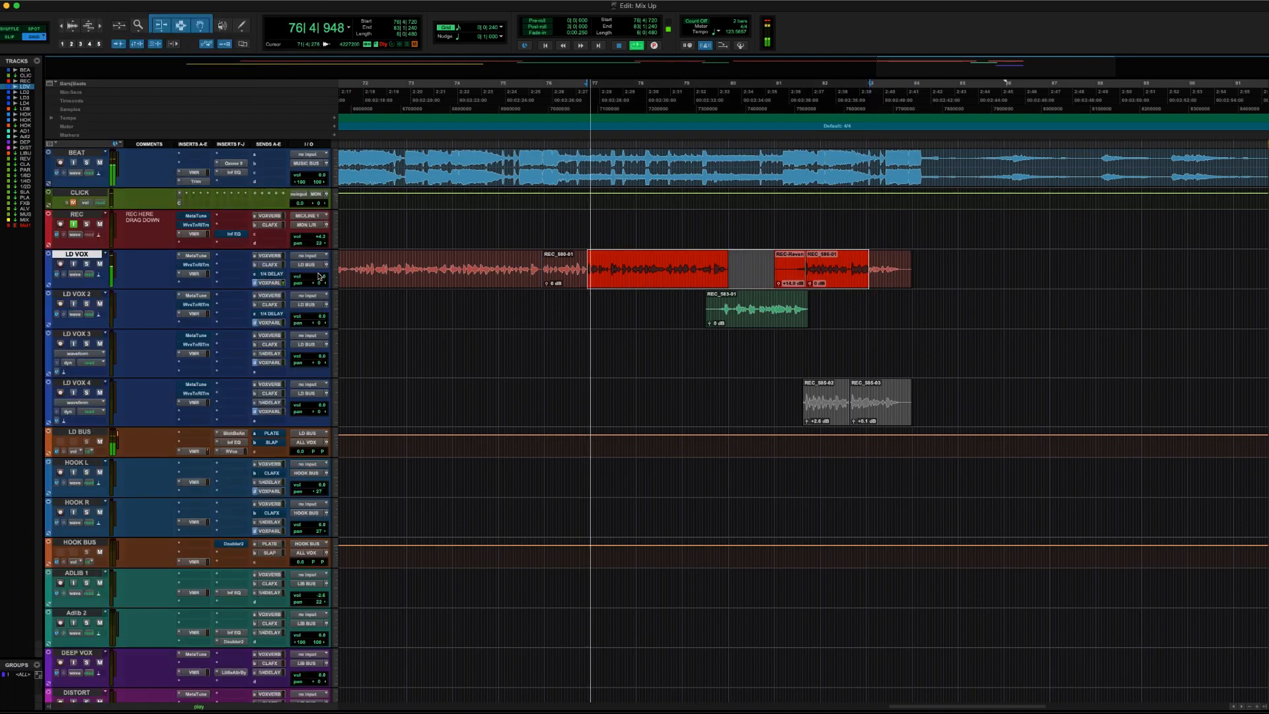